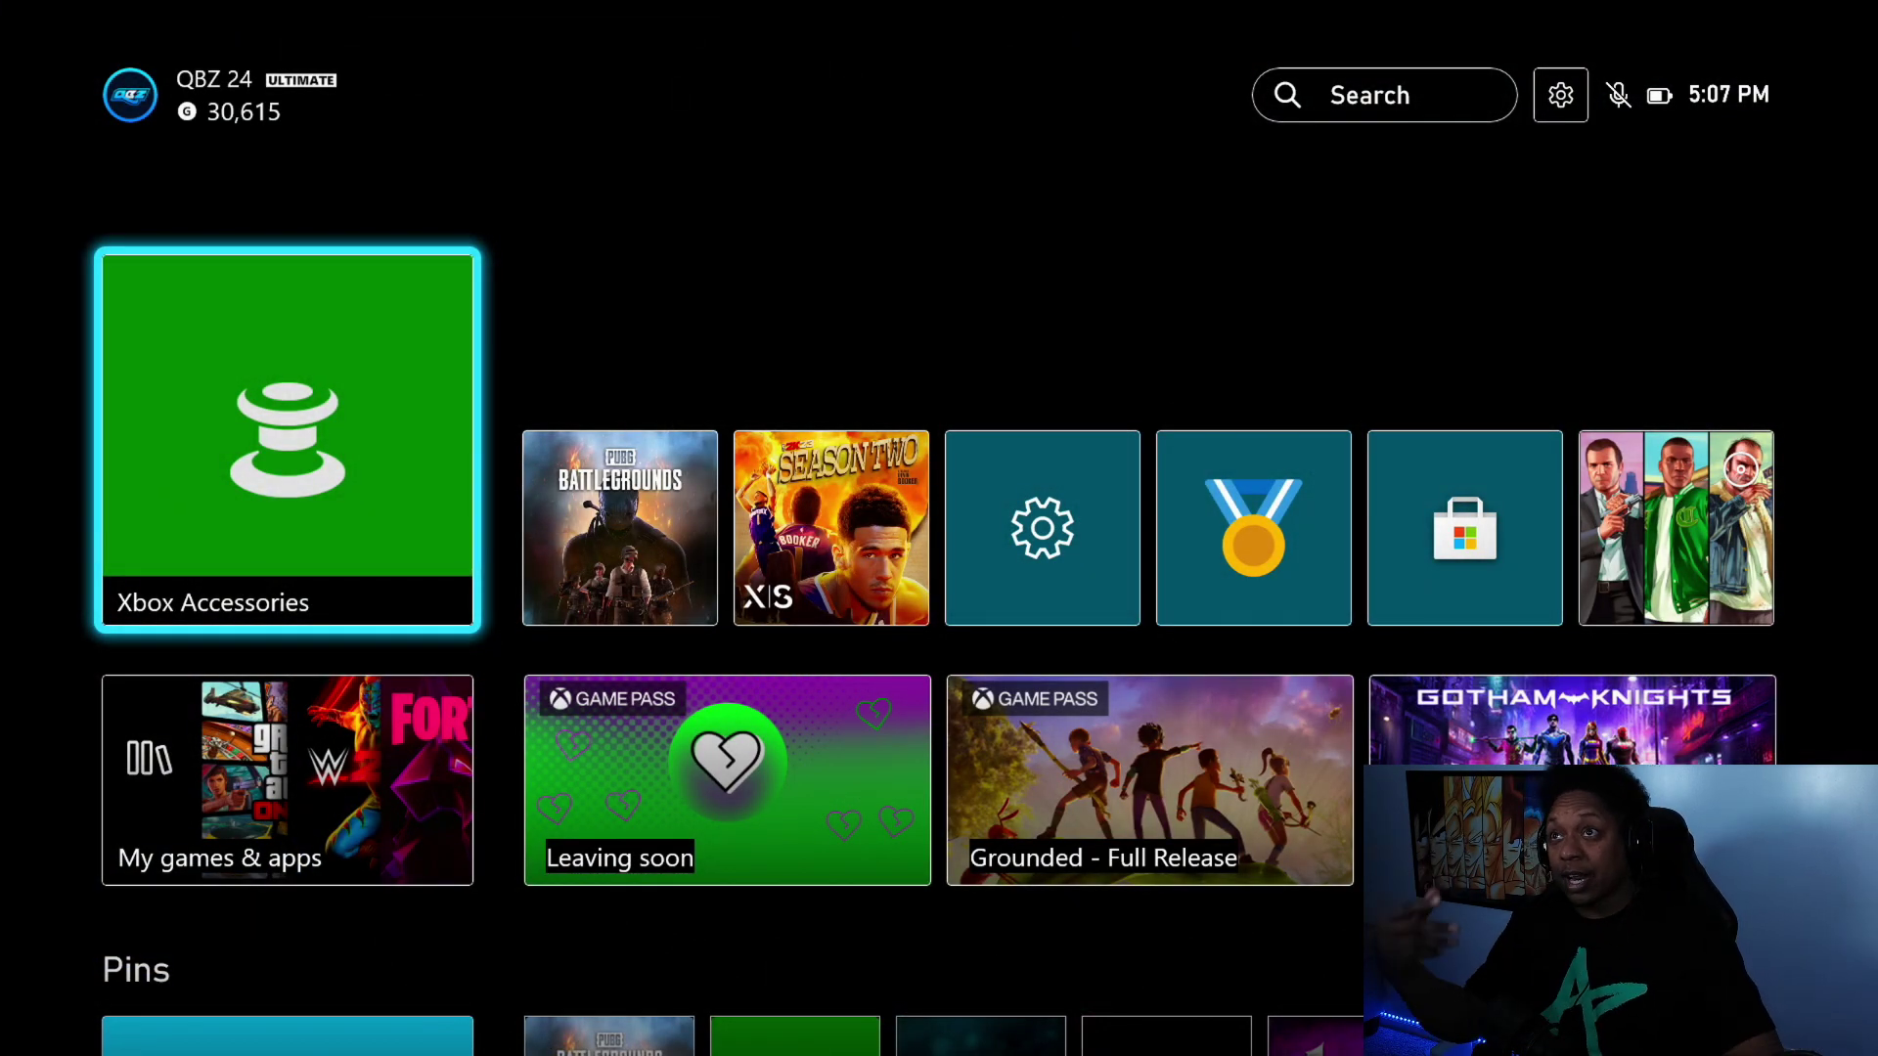
# - Open Discord 'Join a voice channel' under Parties & chats to list servers like The Old Hood
pyautogui.press('super')
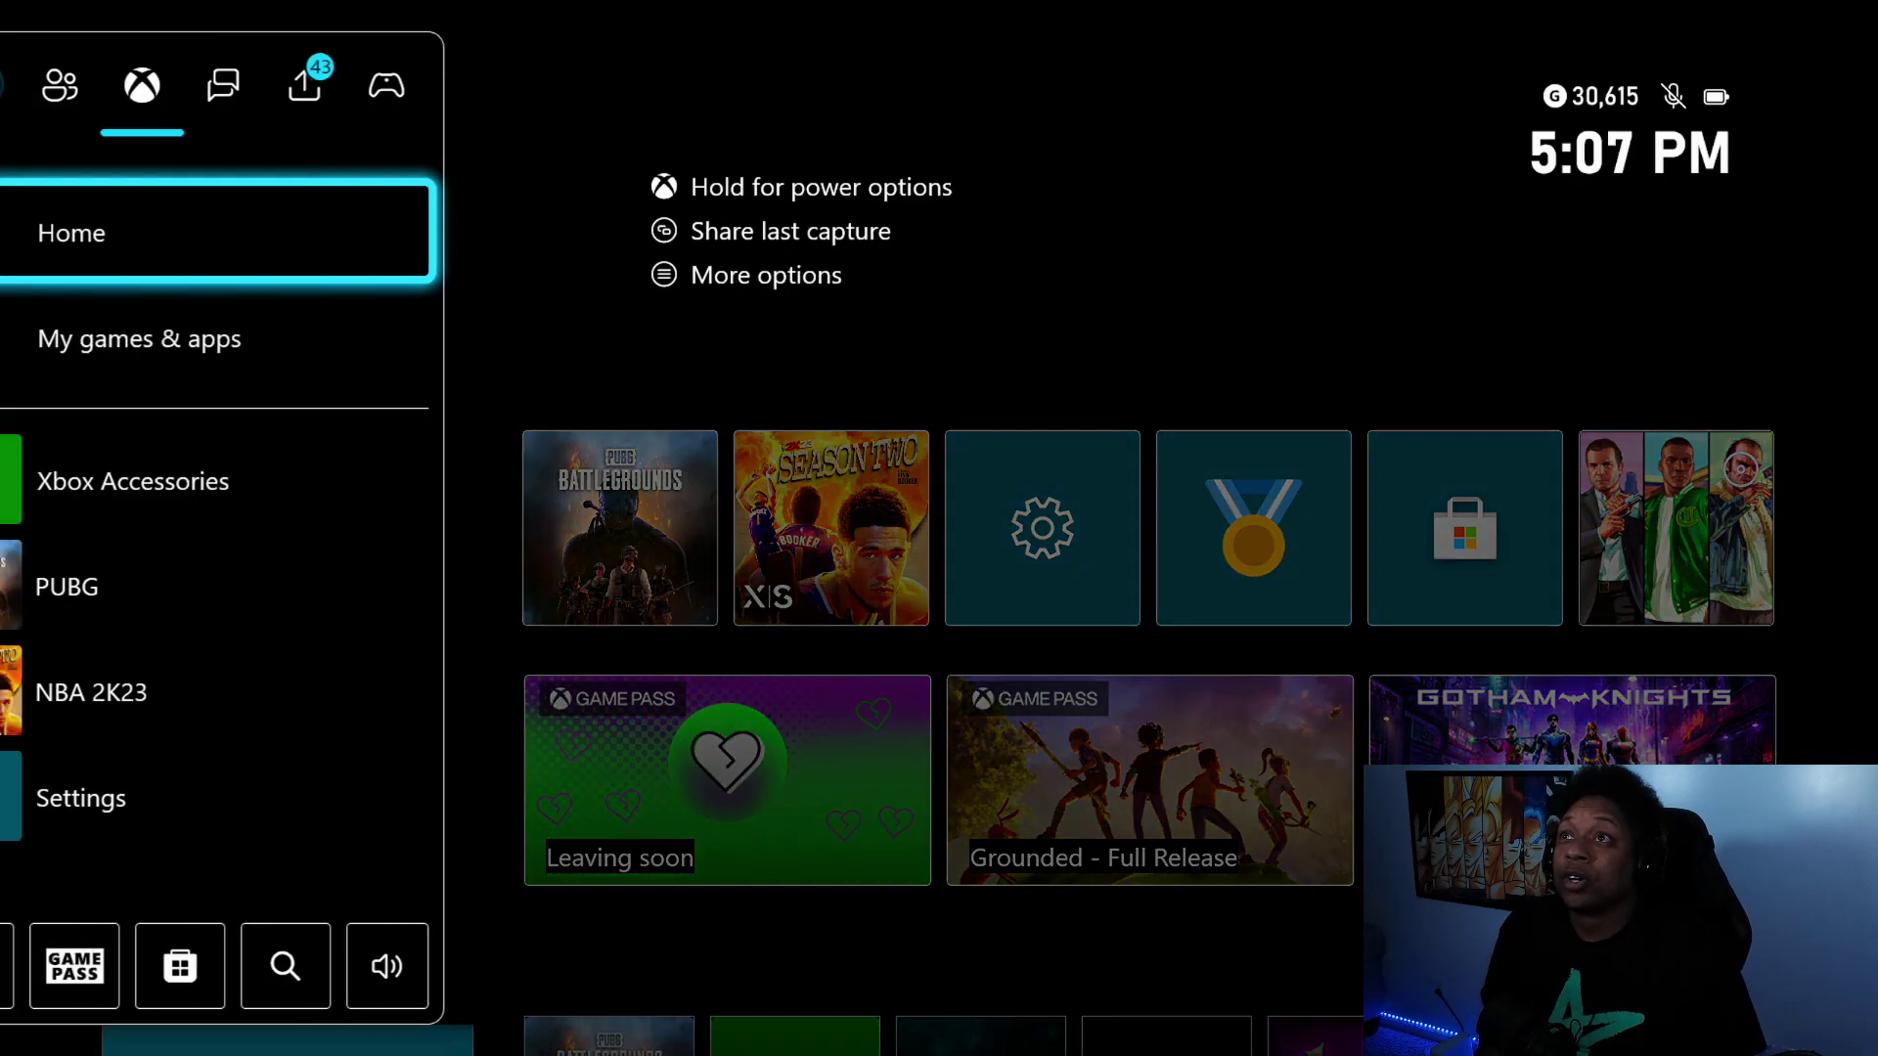
pyautogui.press('Right')
pyautogui.press('Down')
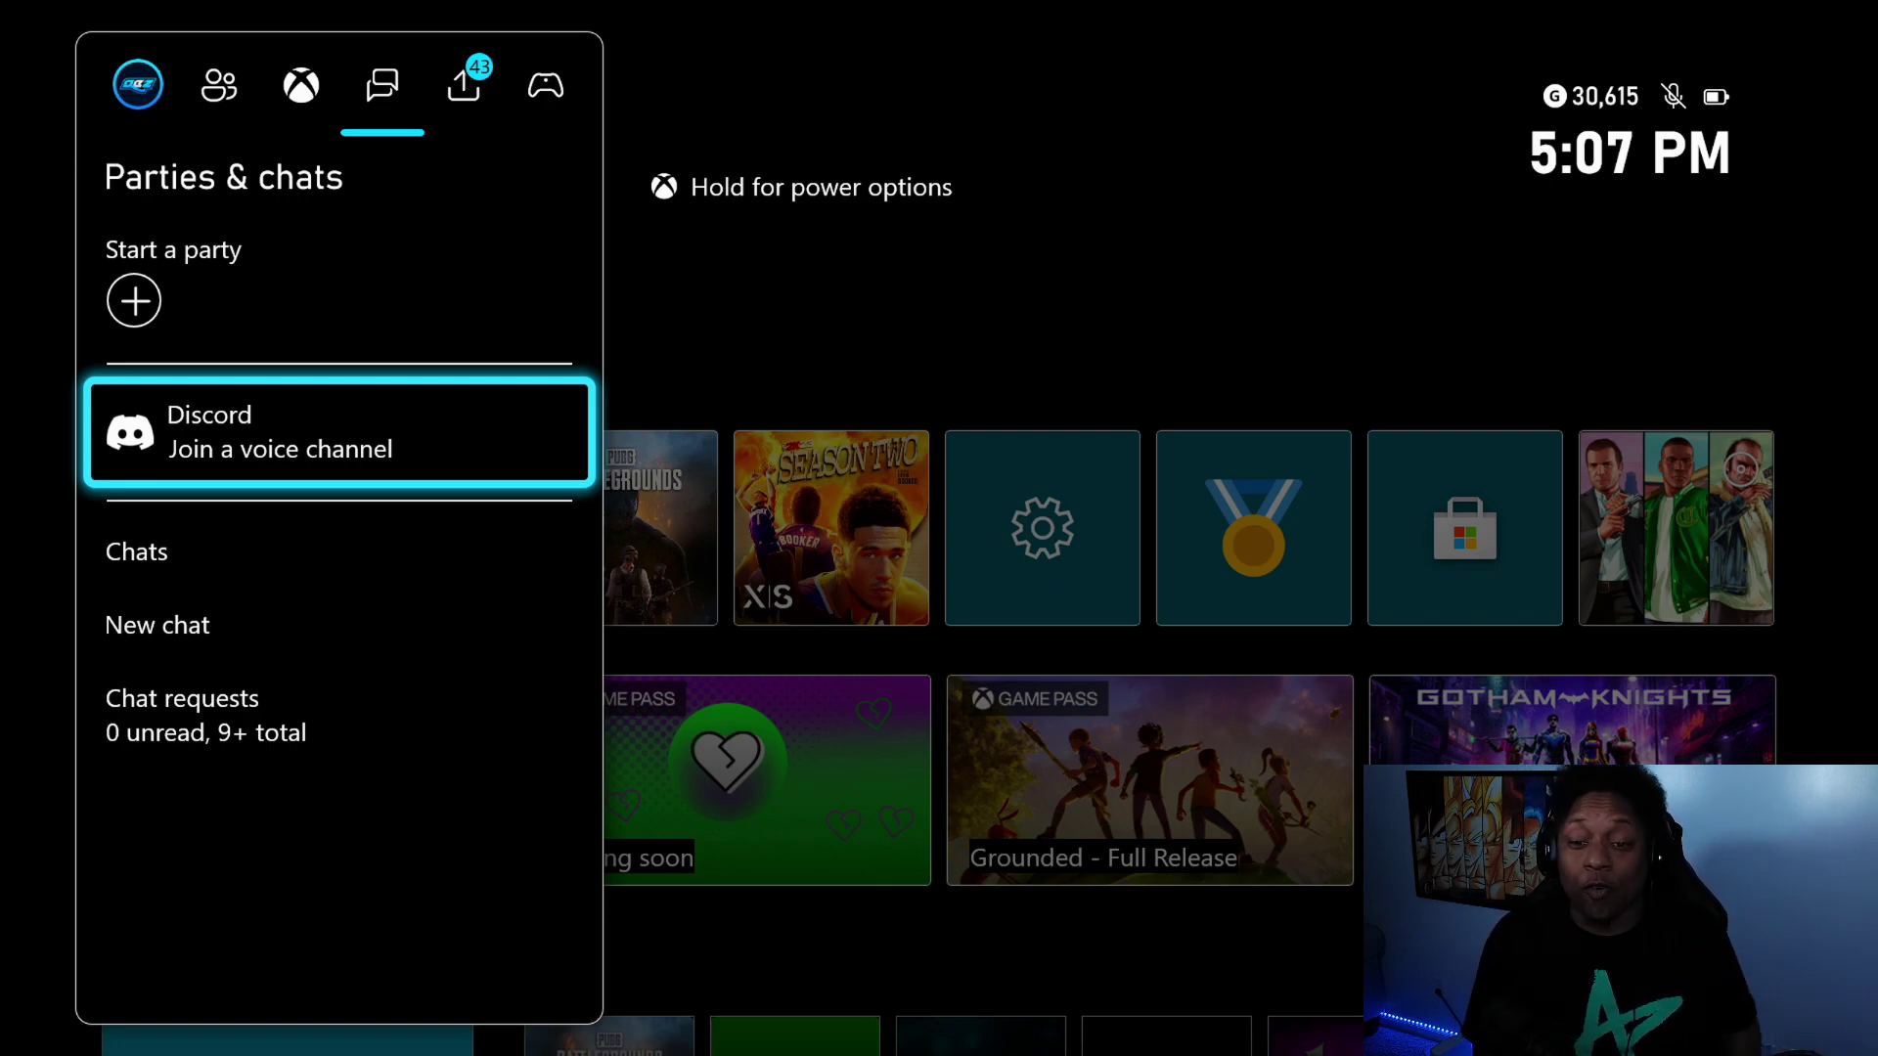
pyautogui.press('Down')
pyautogui.press('Down')
pyautogui.press('Down')
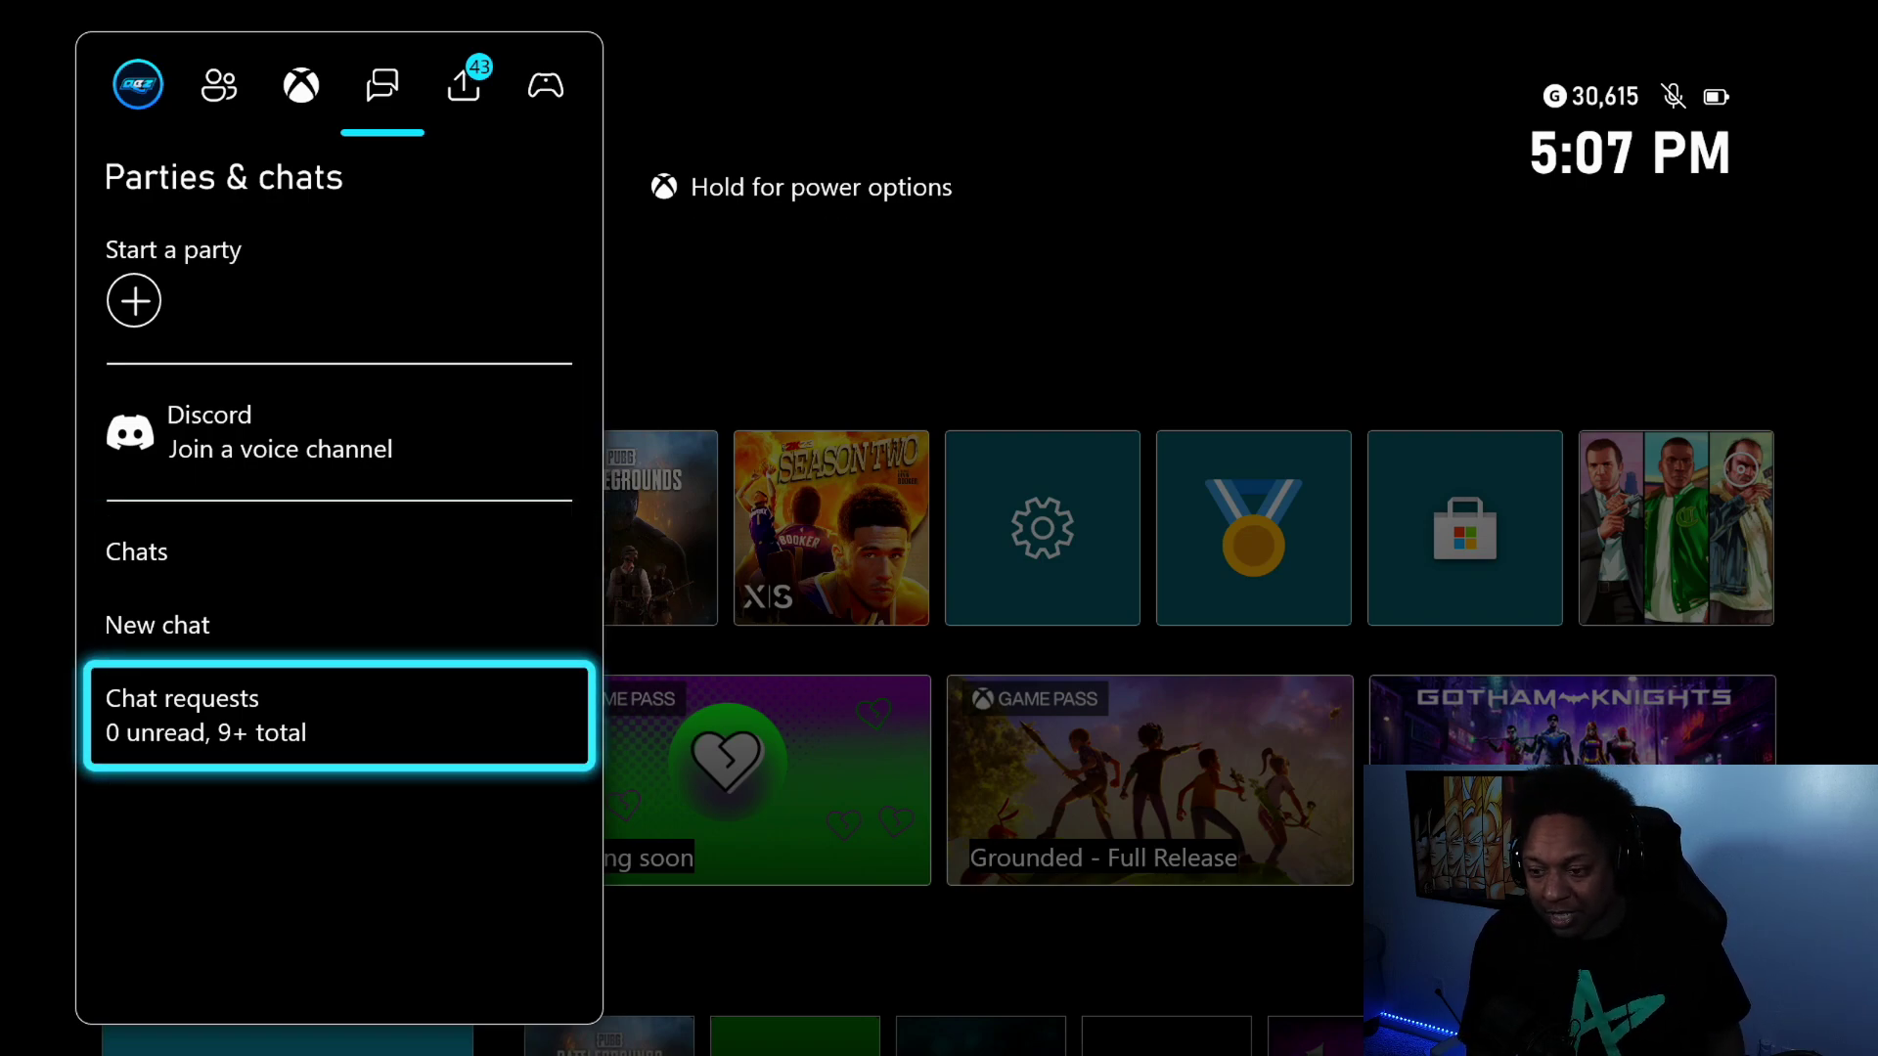
pyautogui.press('Up')
pyautogui.press('Up')
pyautogui.press('Up')
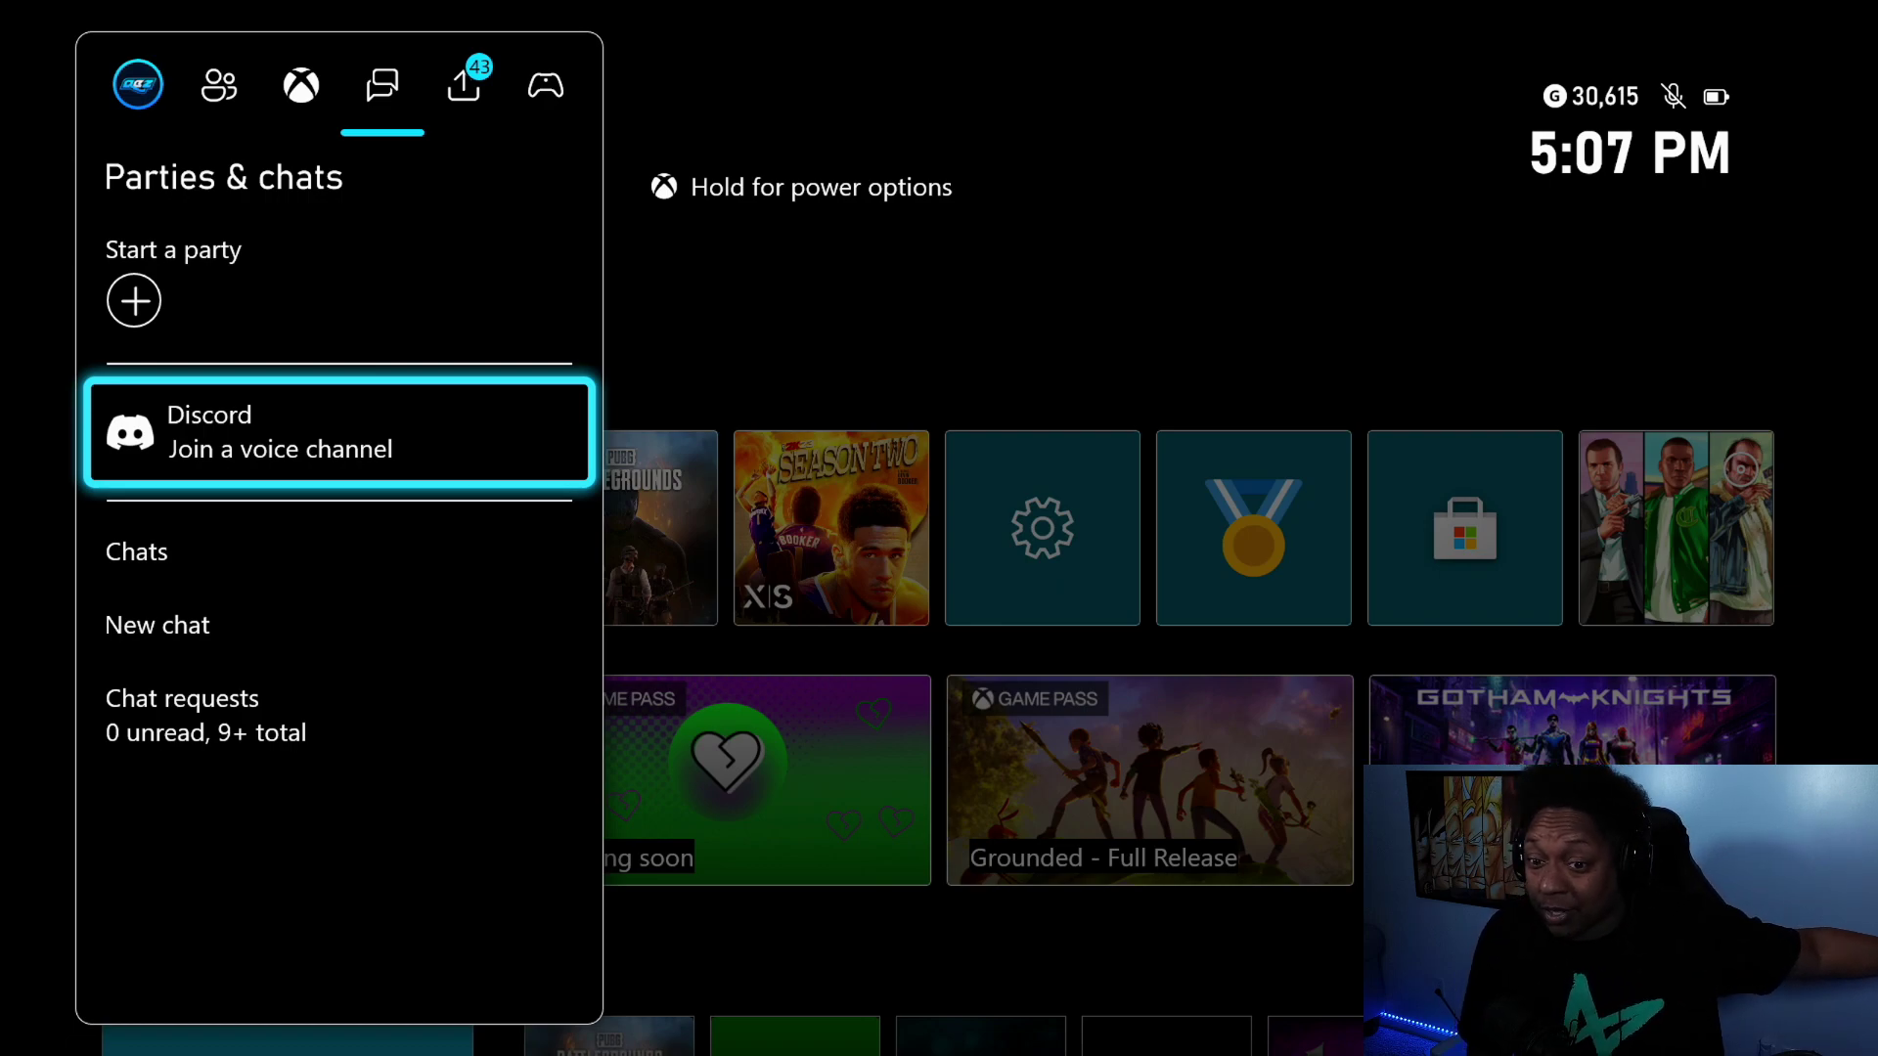
pyautogui.press('Return')
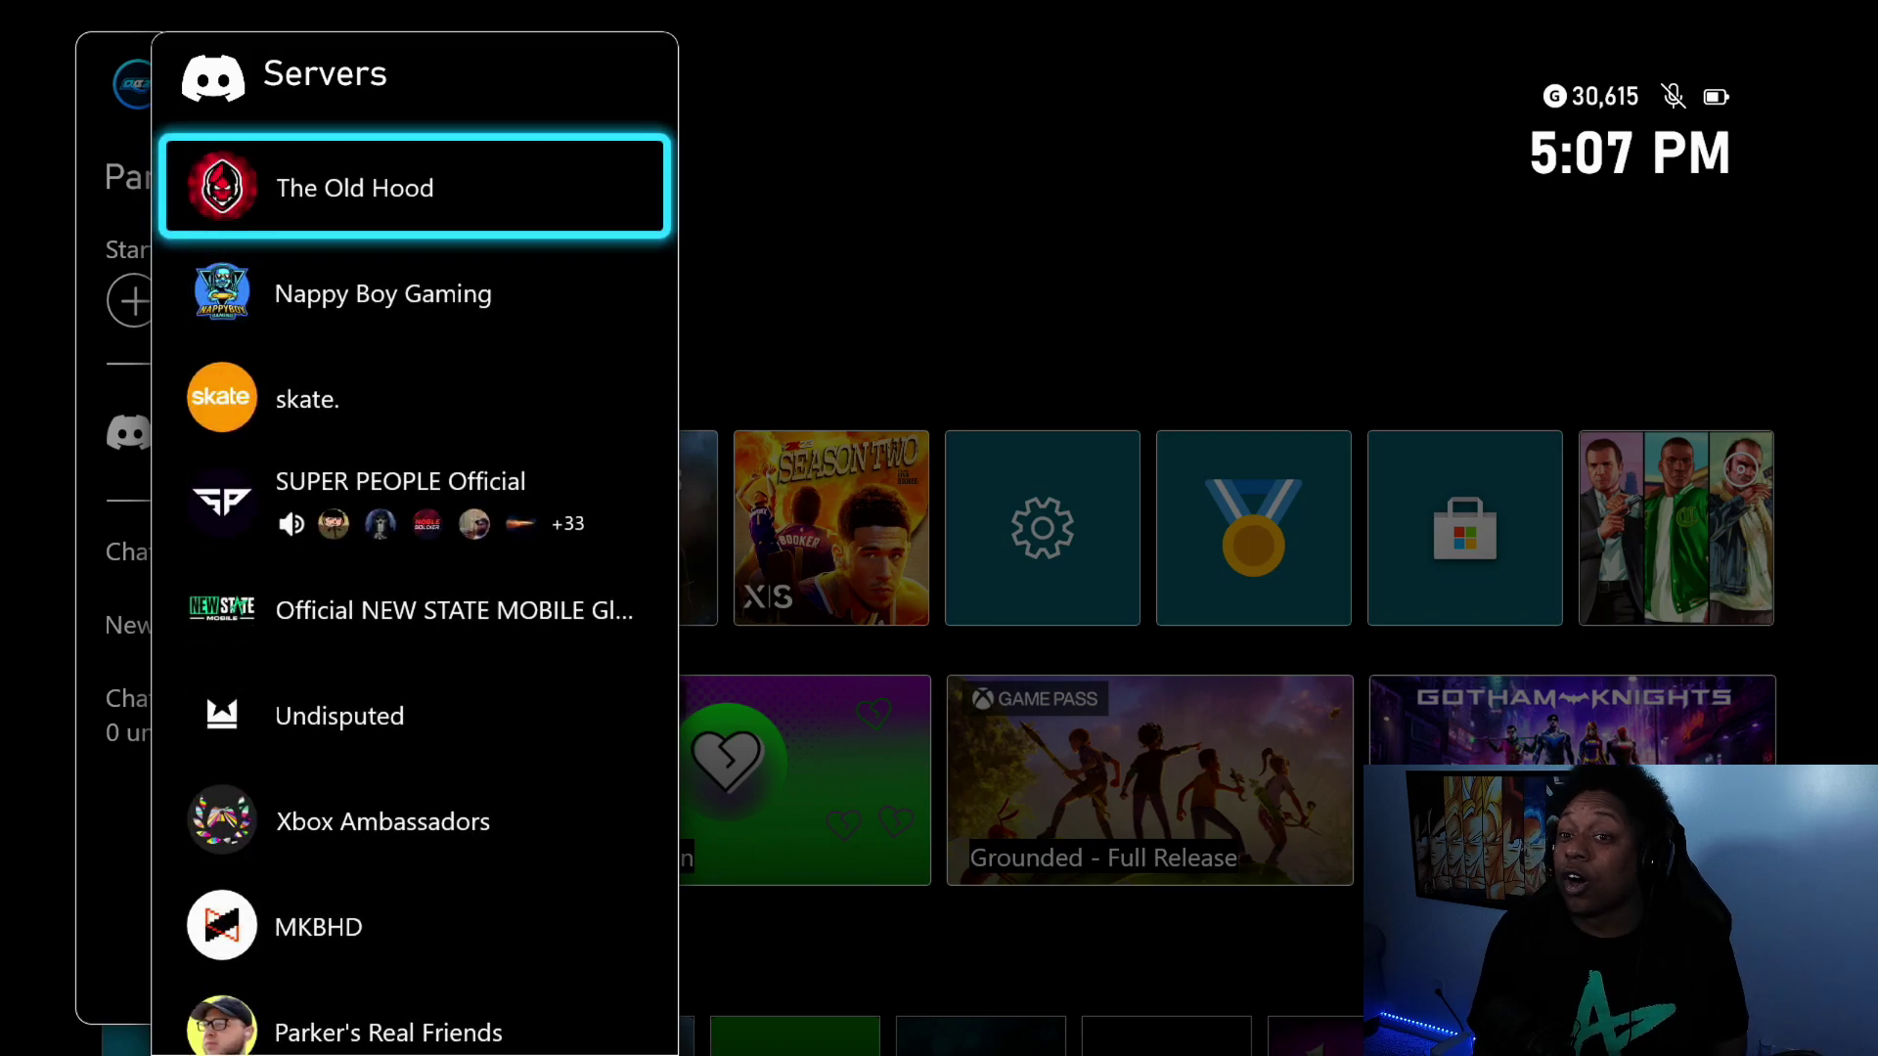
# - Scroll the servers list to QBZ Nation, open its voice channels and highlight General
pyautogui.press('Down')
pyautogui.press('Down')
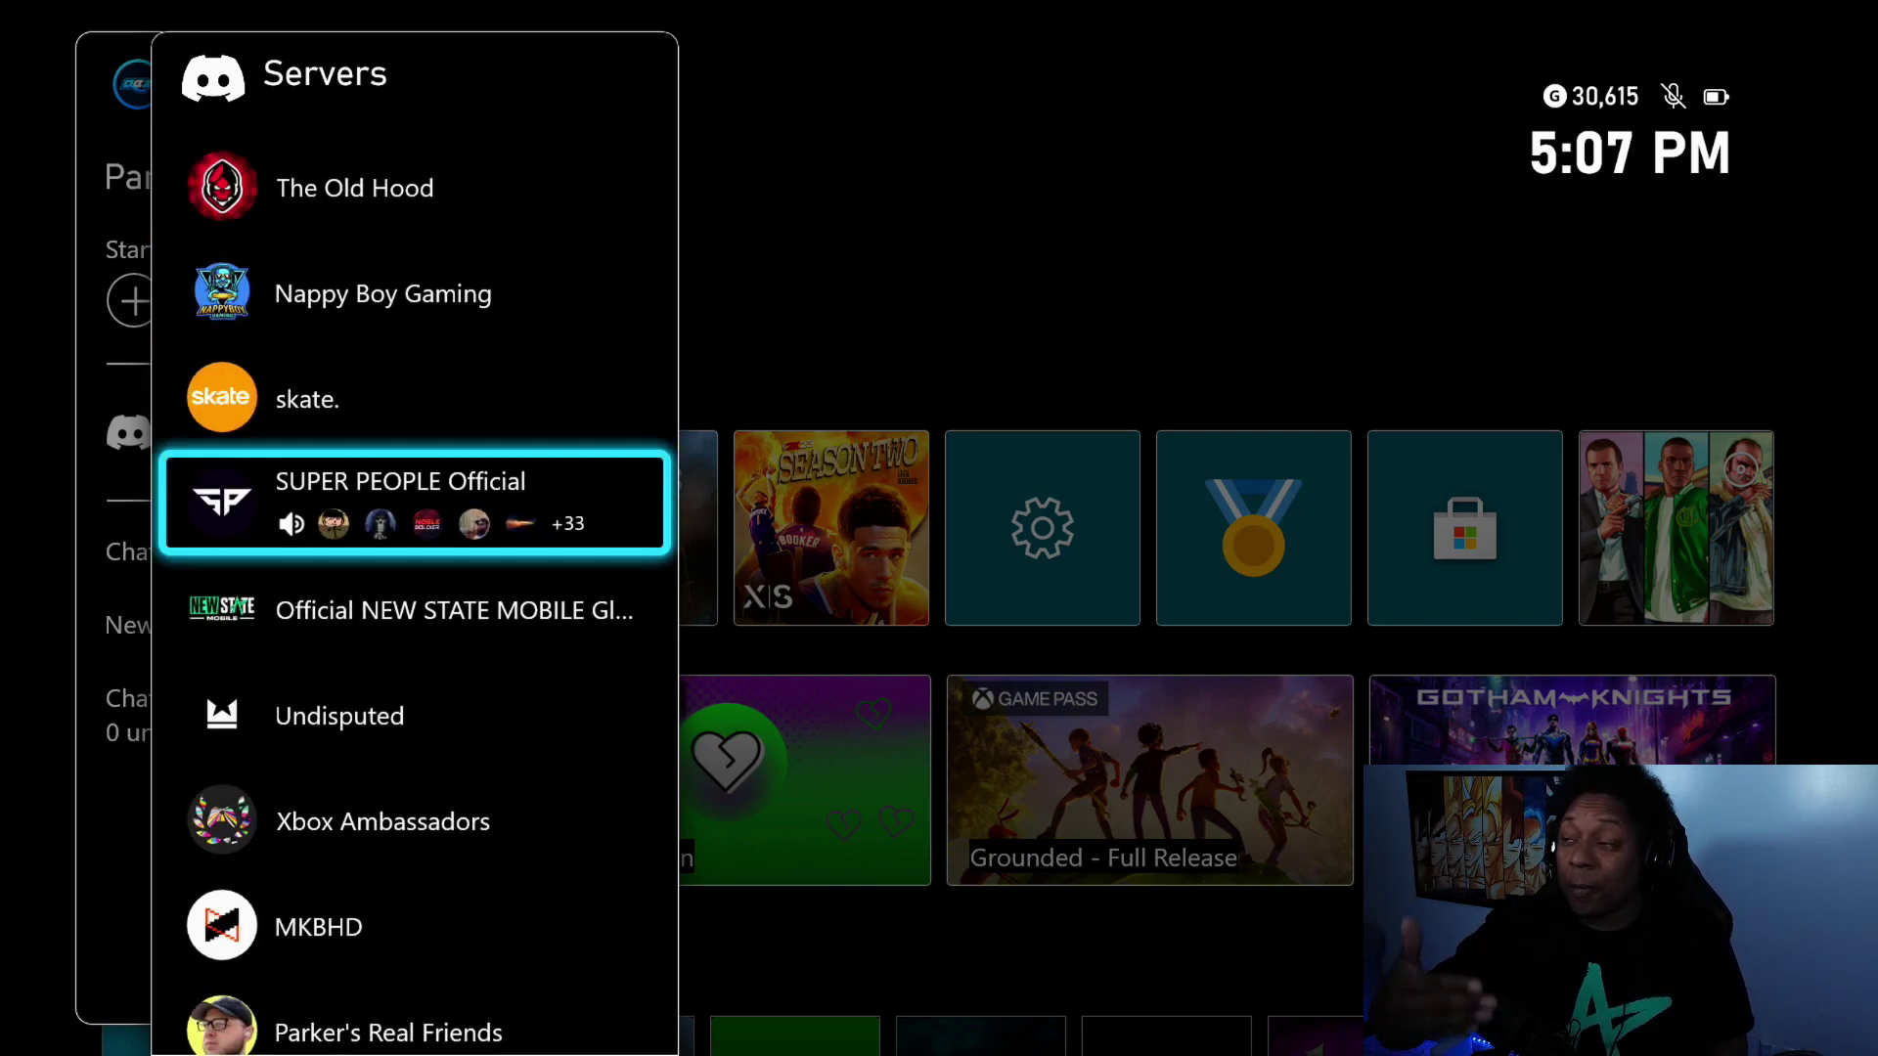
pyautogui.press('Down')
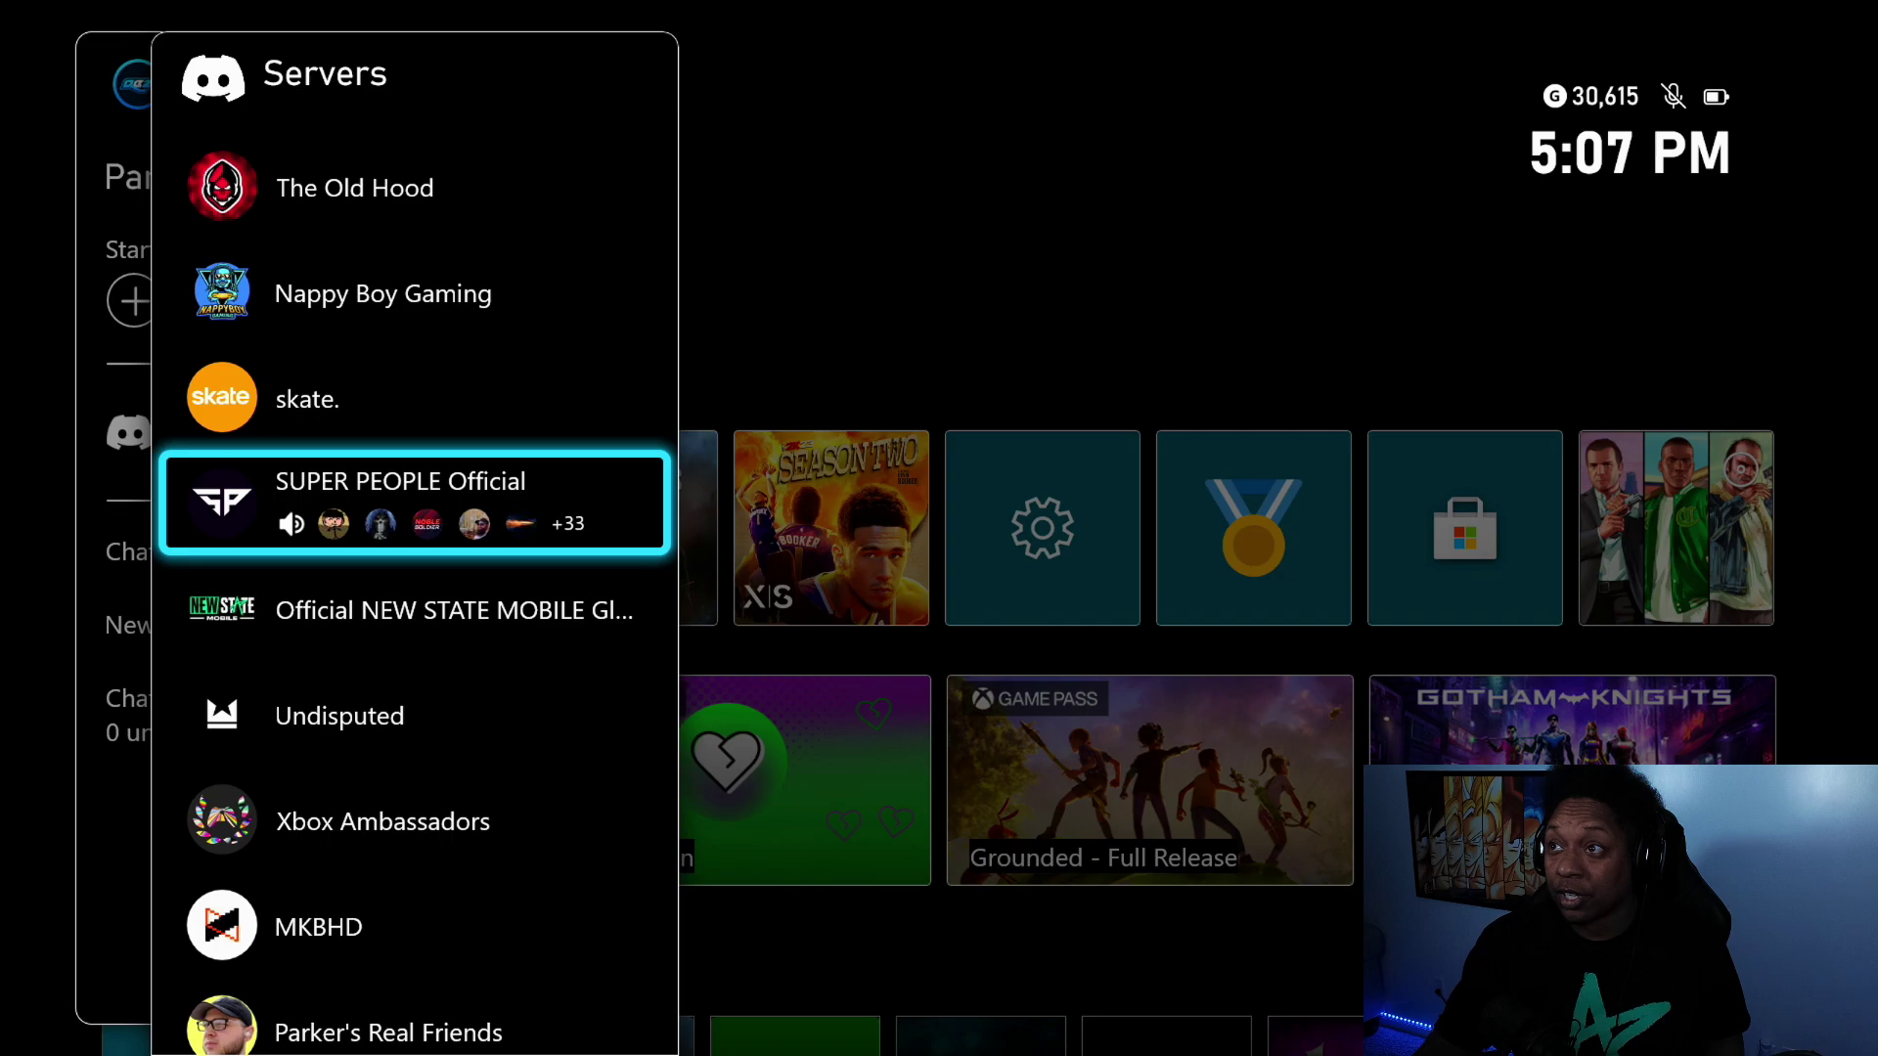
pyautogui.press('Down')
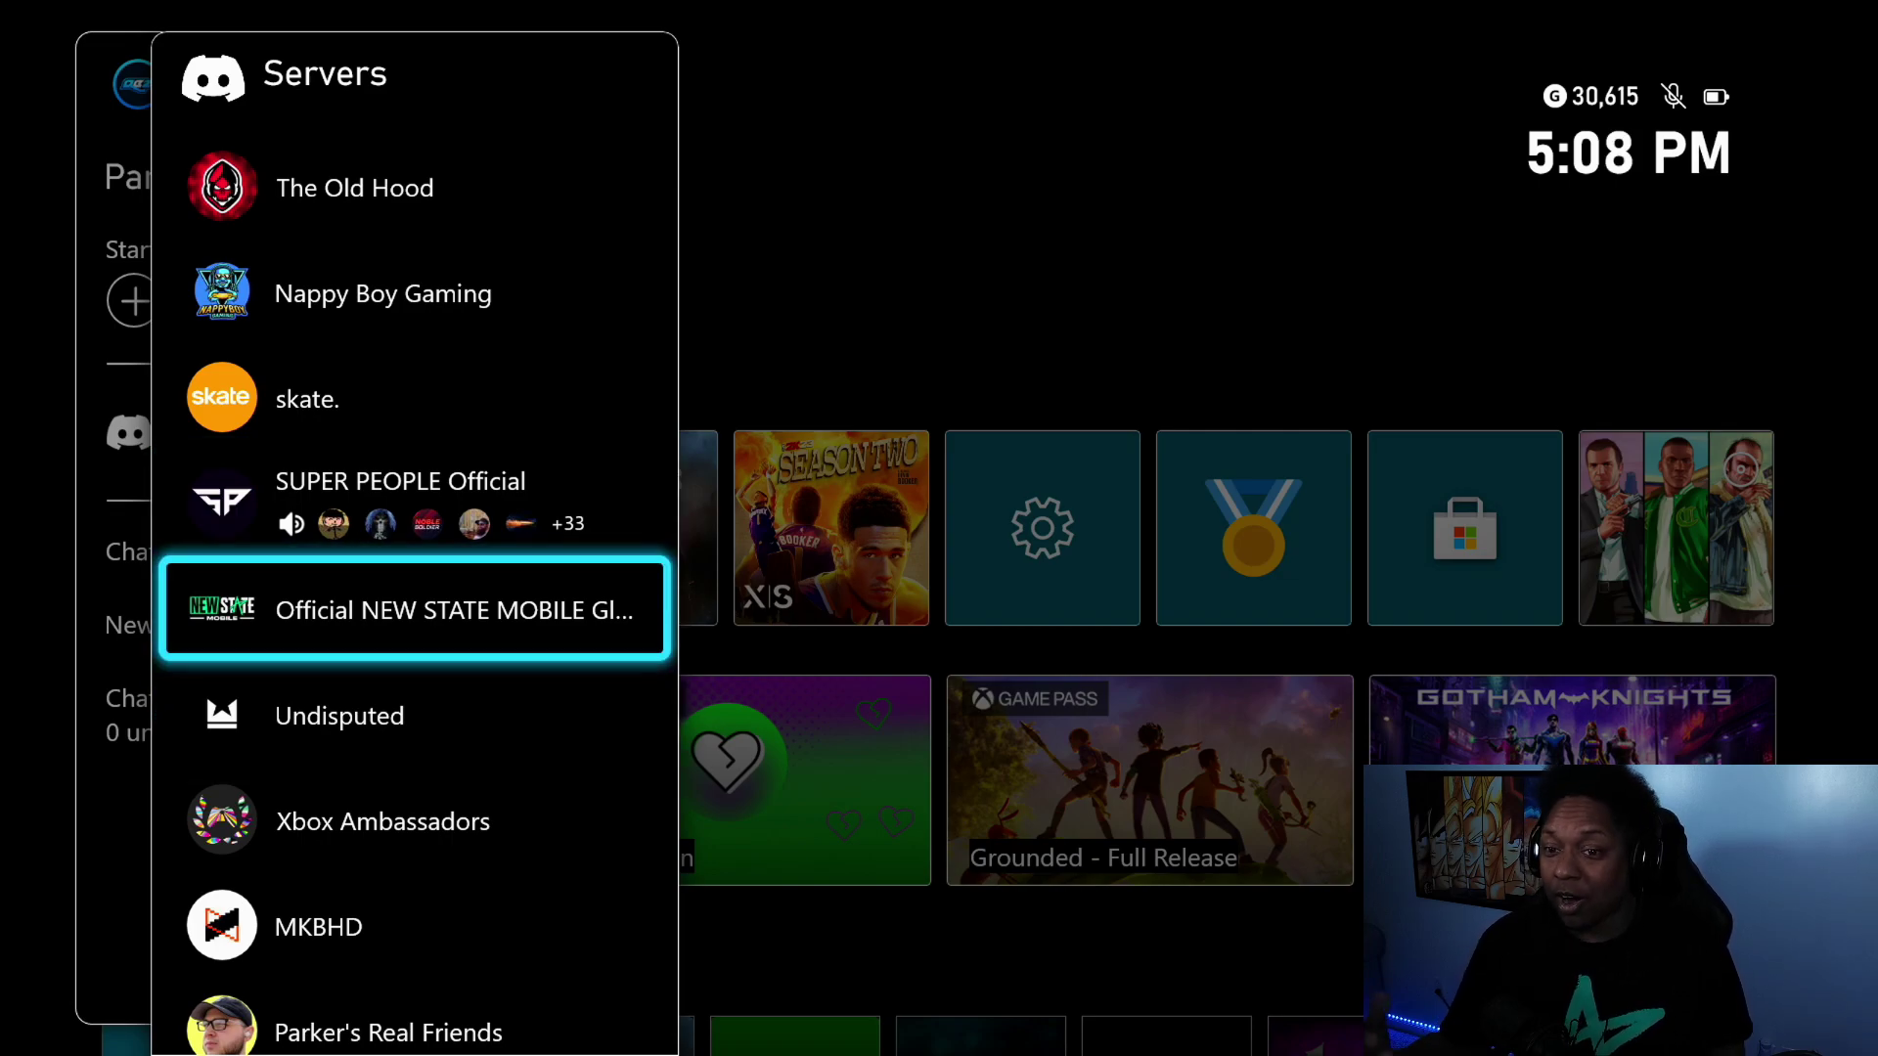
pyautogui.press('Down')
pyautogui.press('Down')
pyautogui.press('Down')
pyautogui.press('Down')
pyautogui.press('Down')
pyautogui.press('Down')
pyautogui.press('Down')
pyautogui.press('Down')
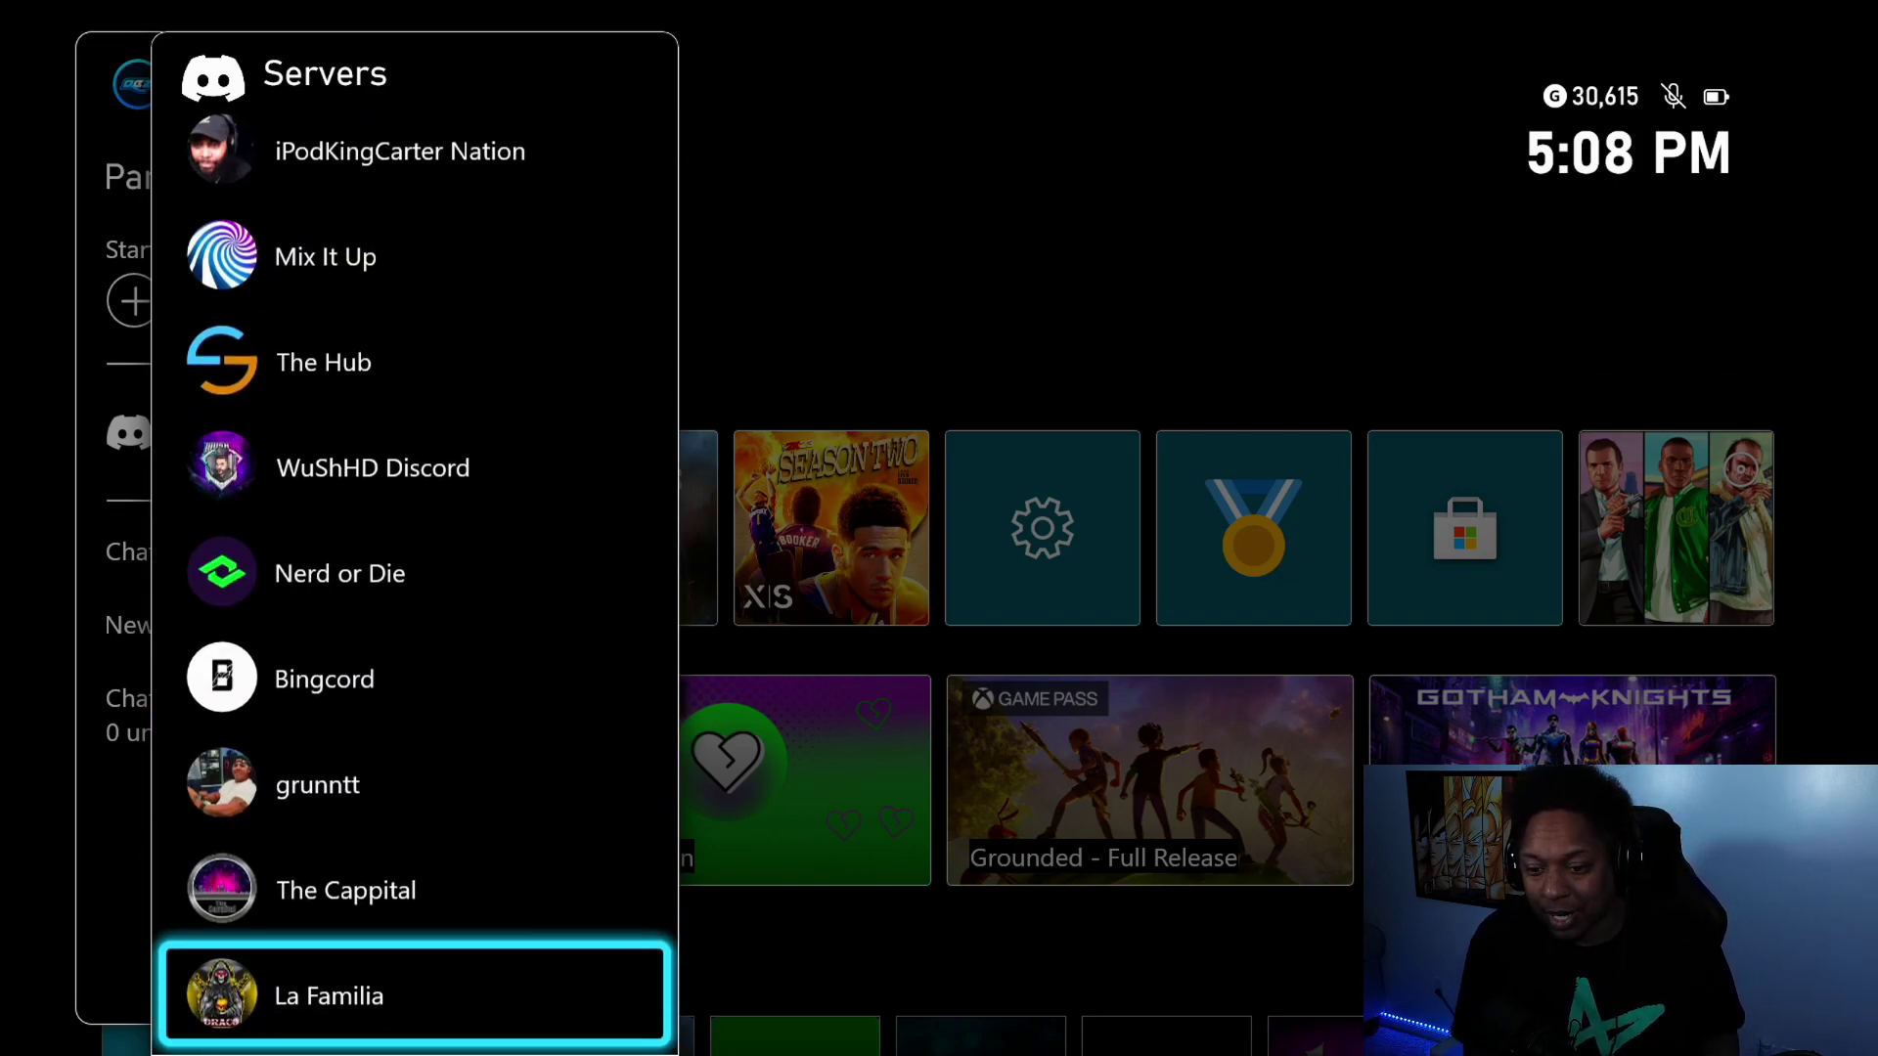
pyautogui.press('Down')
pyautogui.press('Down')
pyautogui.press('Down')
pyautogui.press('Down')
pyautogui.press('Down')
pyautogui.press('Down')
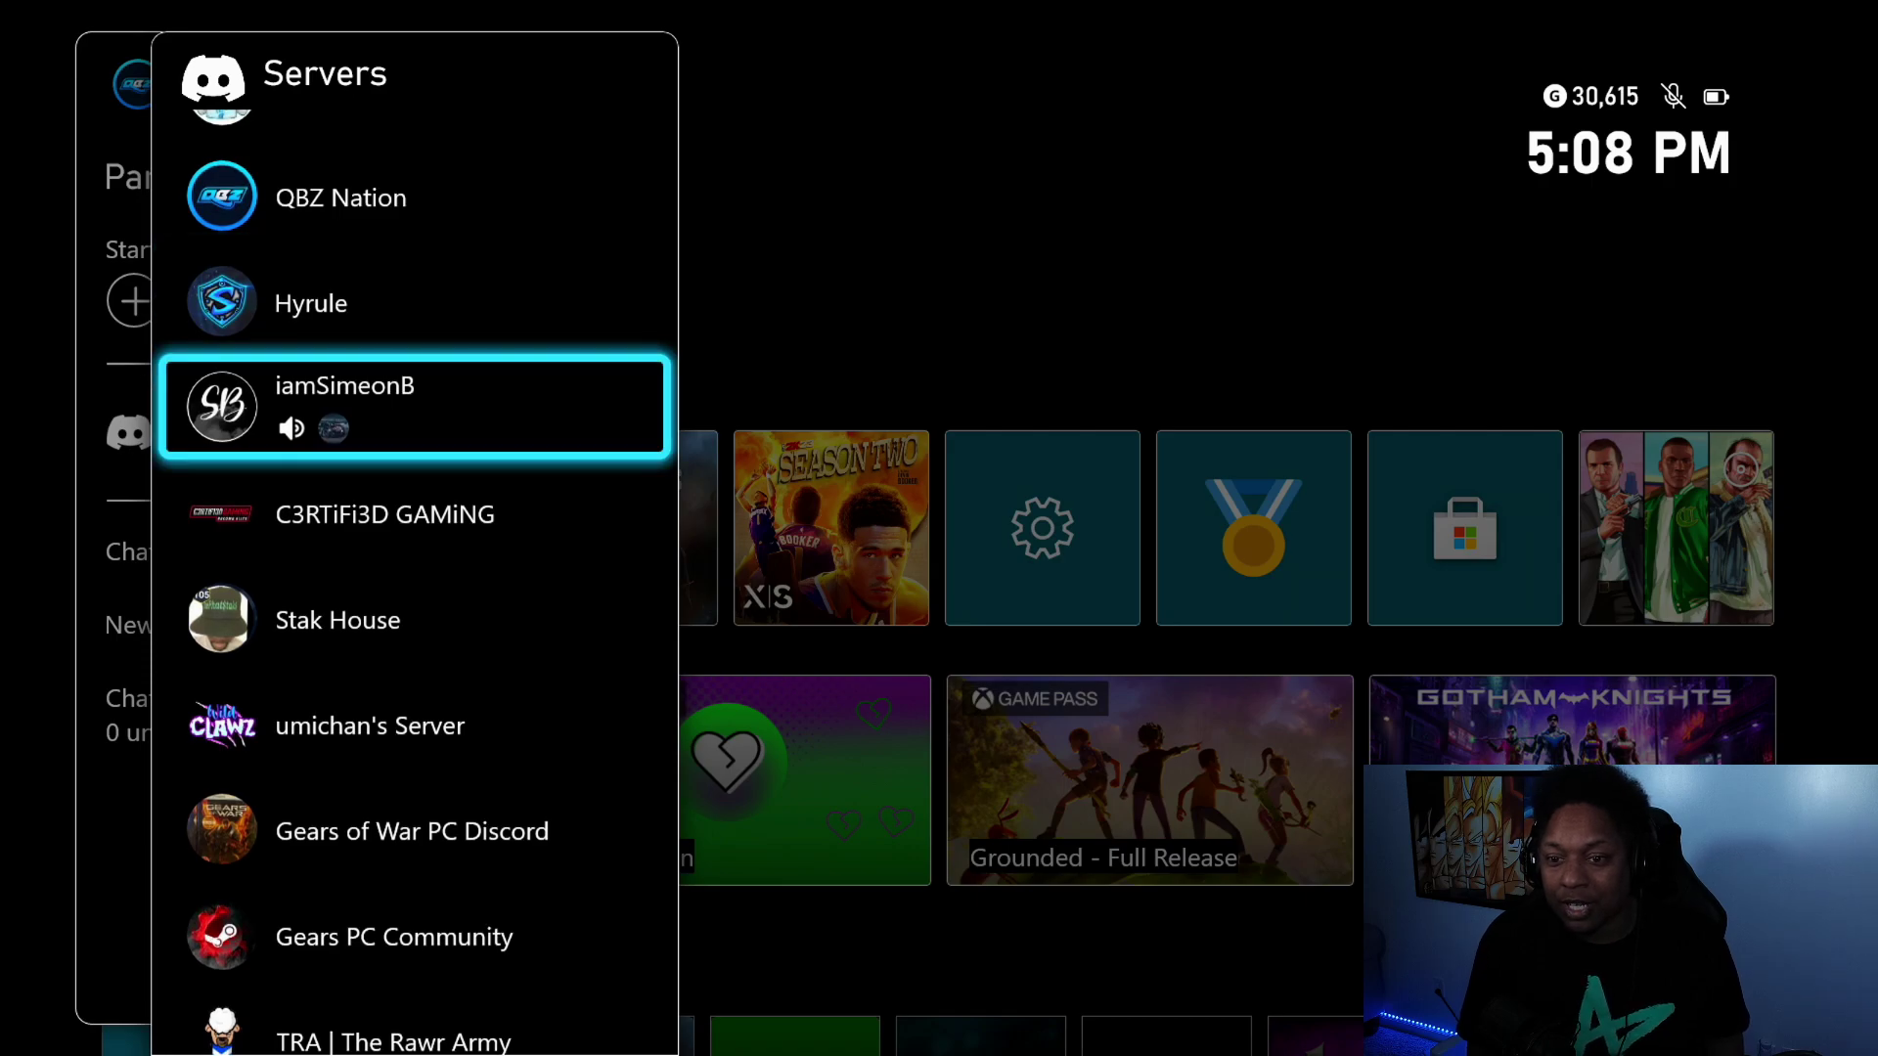
pyautogui.press('Up')
pyautogui.press('Up')
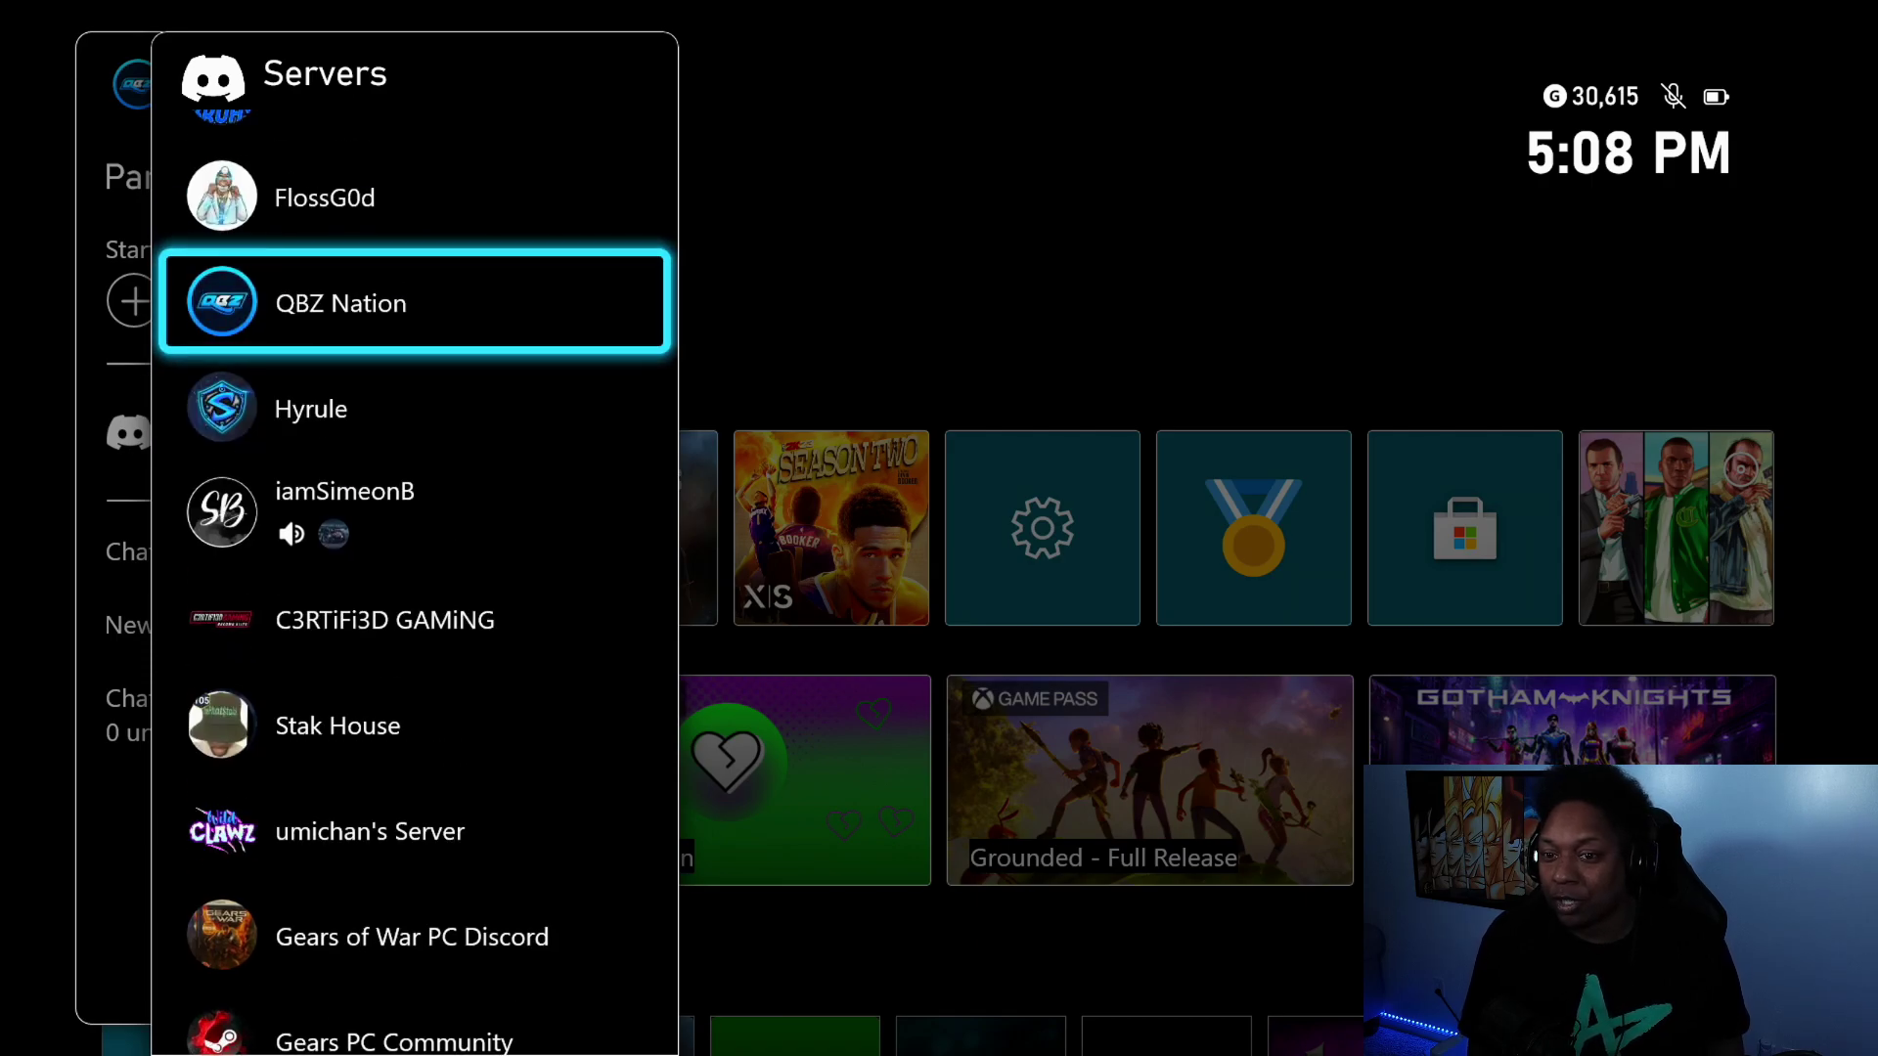
pyautogui.press('Return')
pyautogui.press('Down')
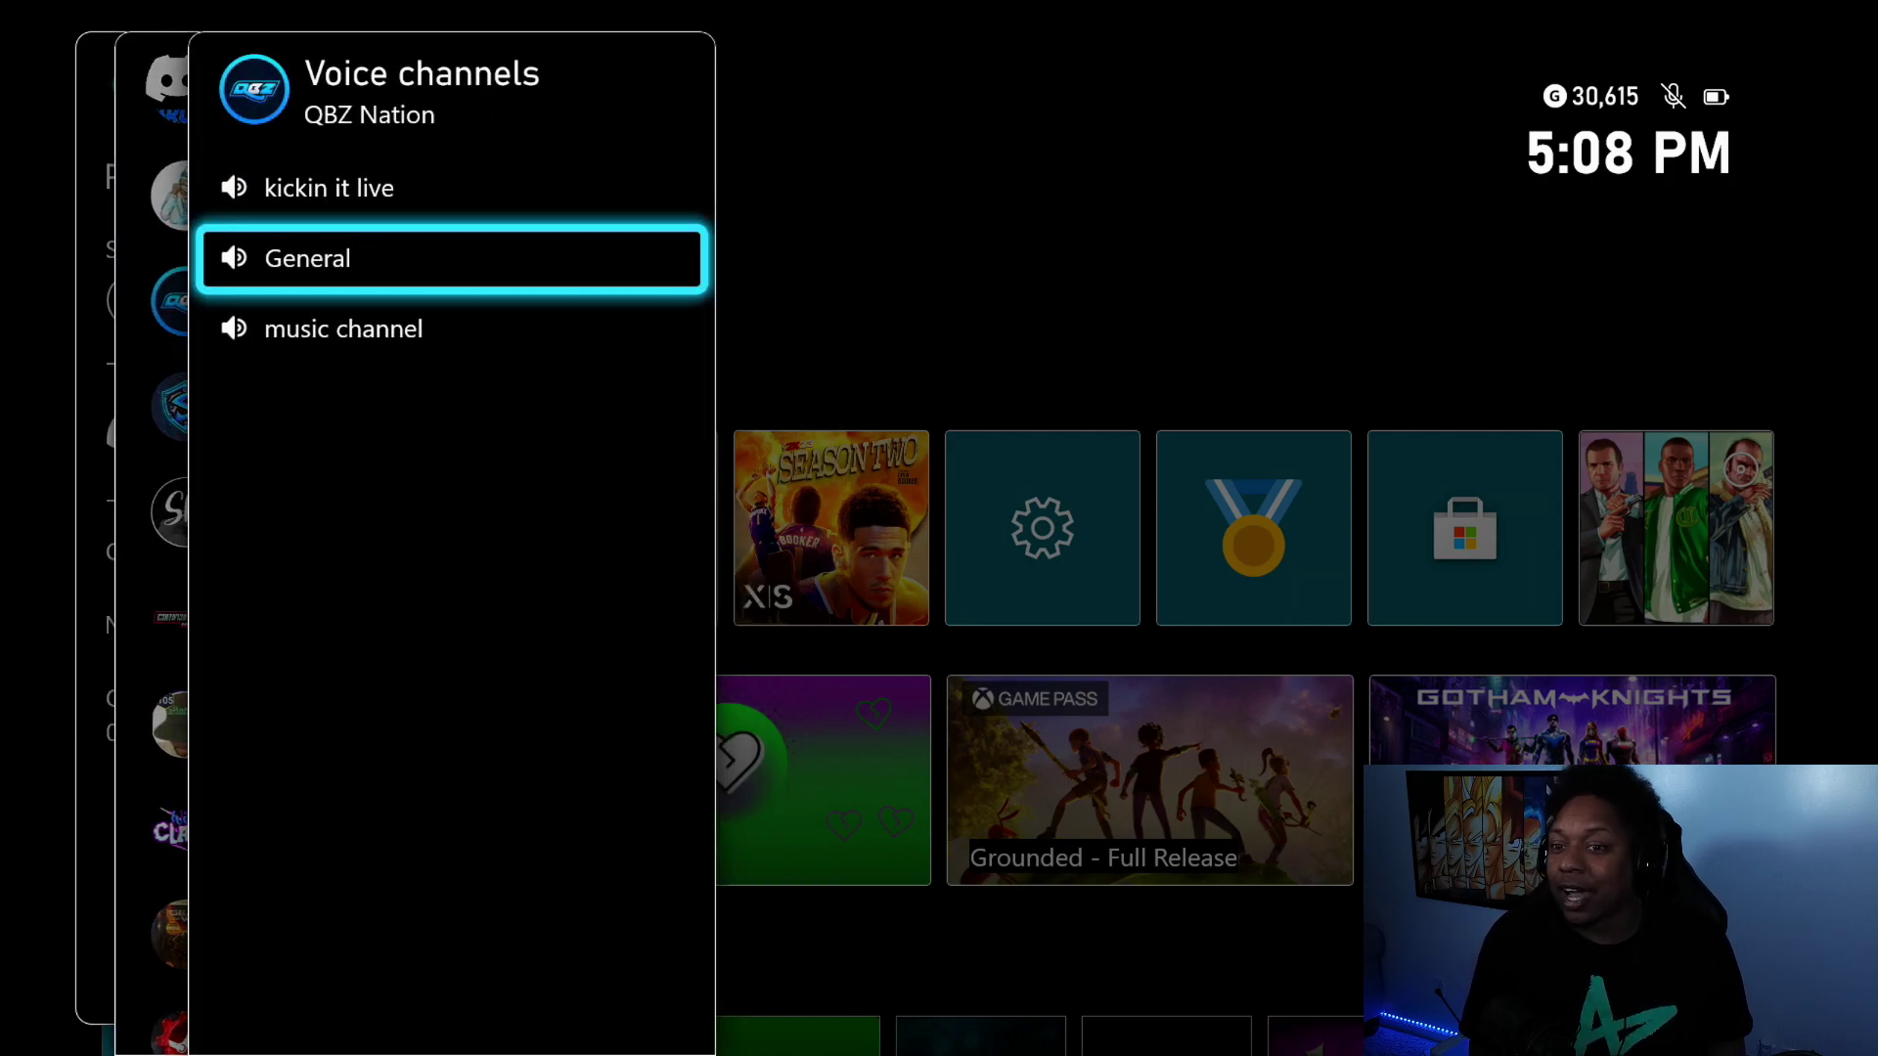
# - Join QBZ Nation's General voice channel and toggle Mute my mic on and off
pyautogui.press('Return')
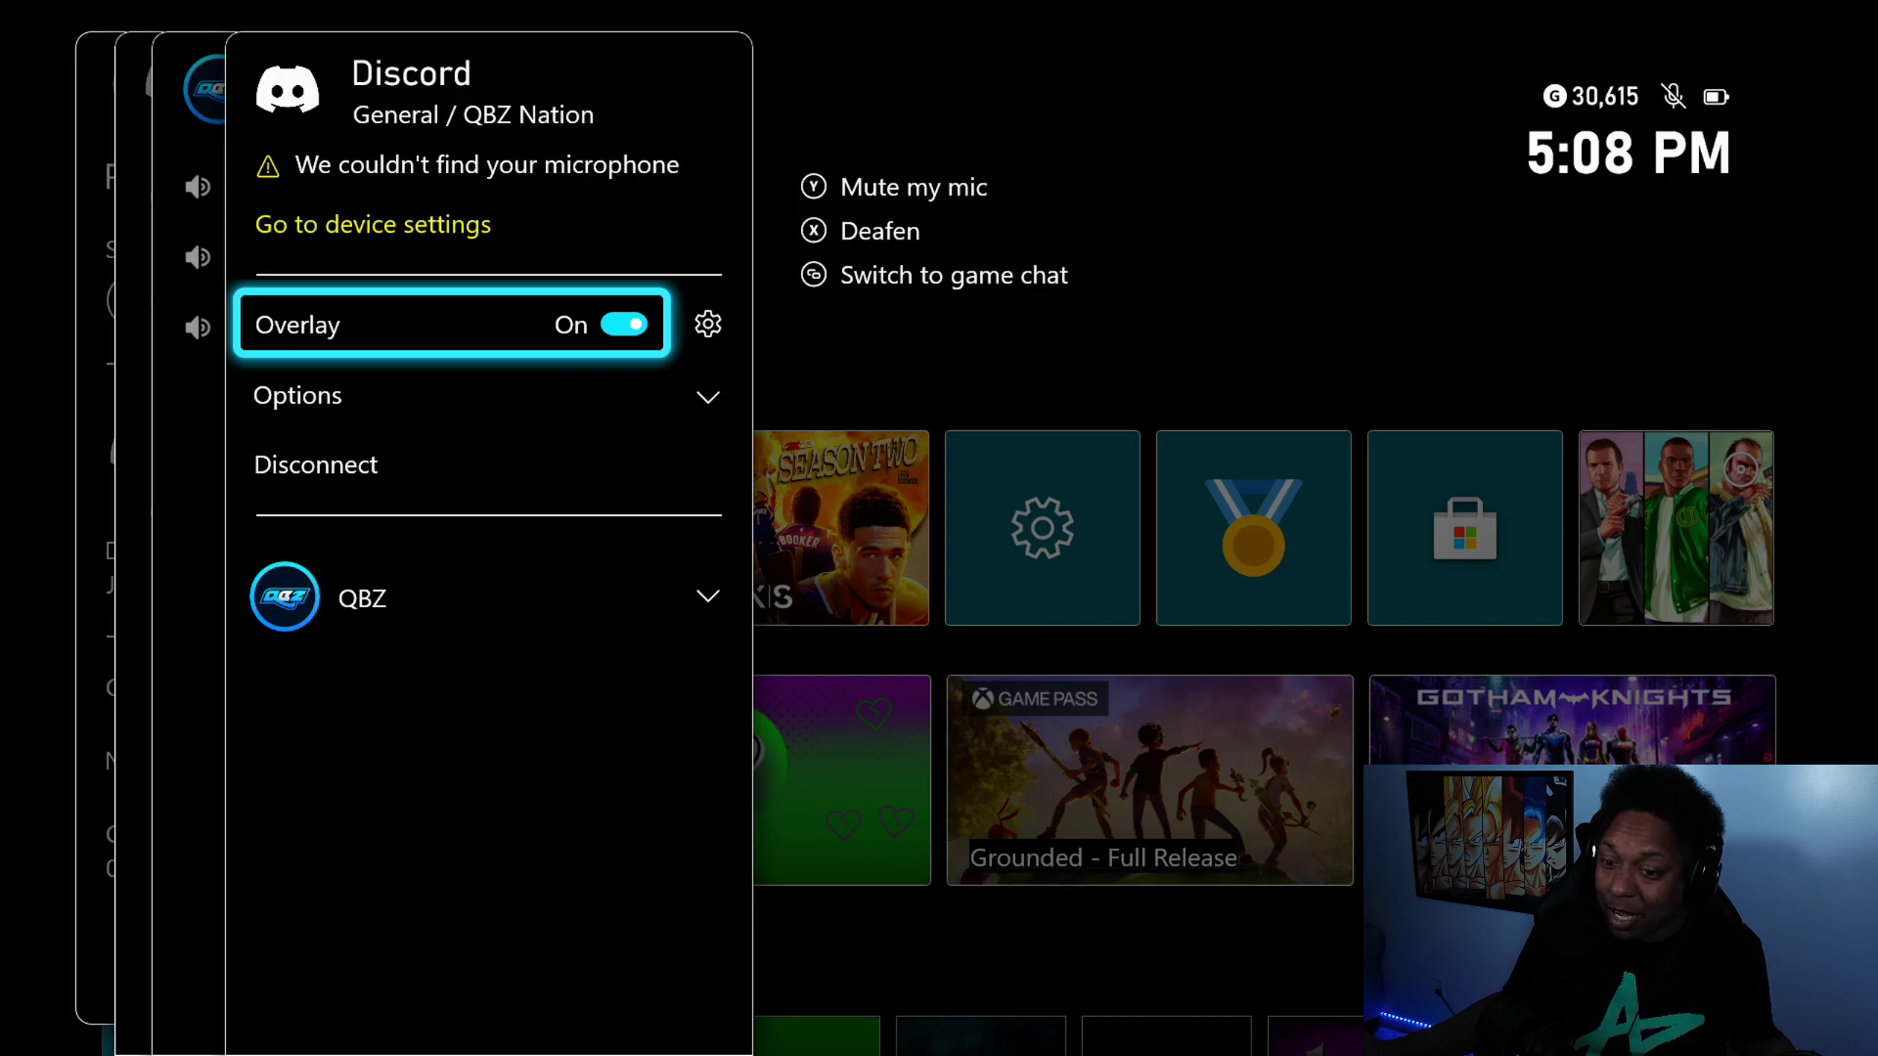
pyautogui.press('Down')
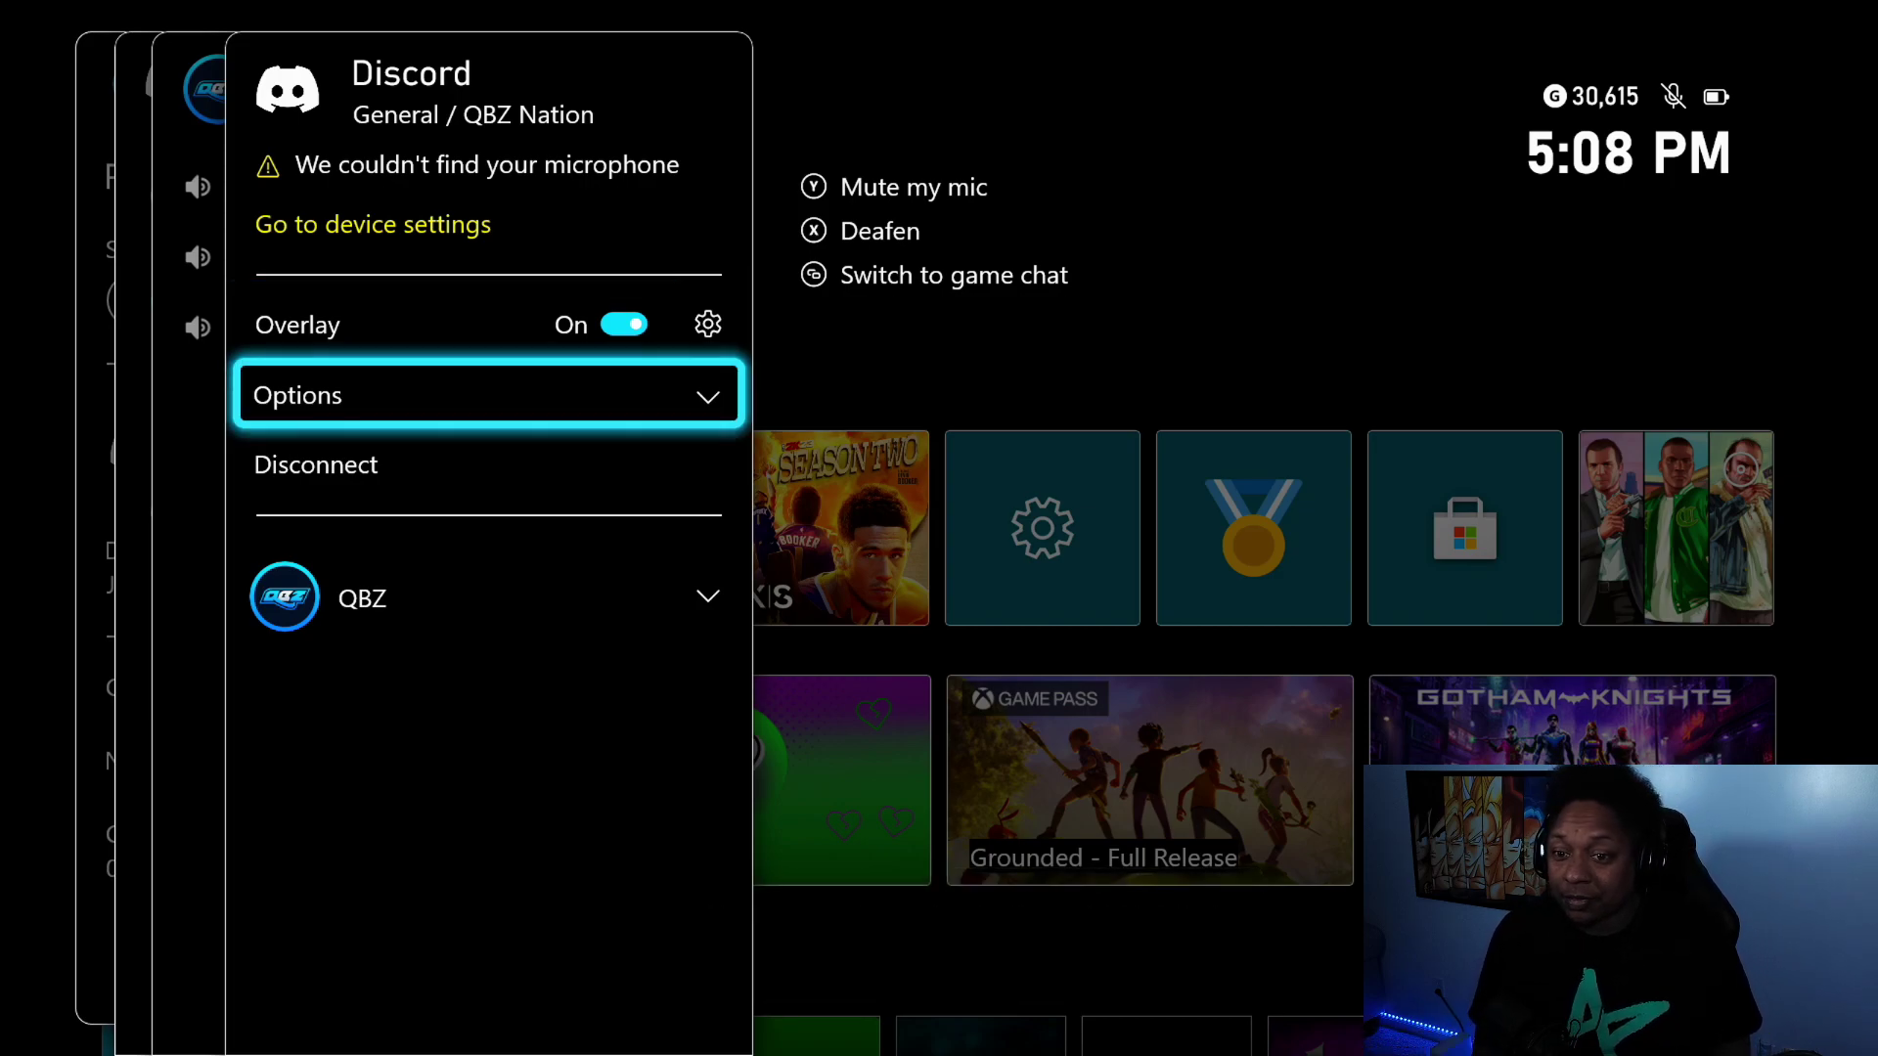
pyautogui.press('Return')
pyautogui.press('Down')
pyautogui.press('Up')
pyautogui.press('Return')
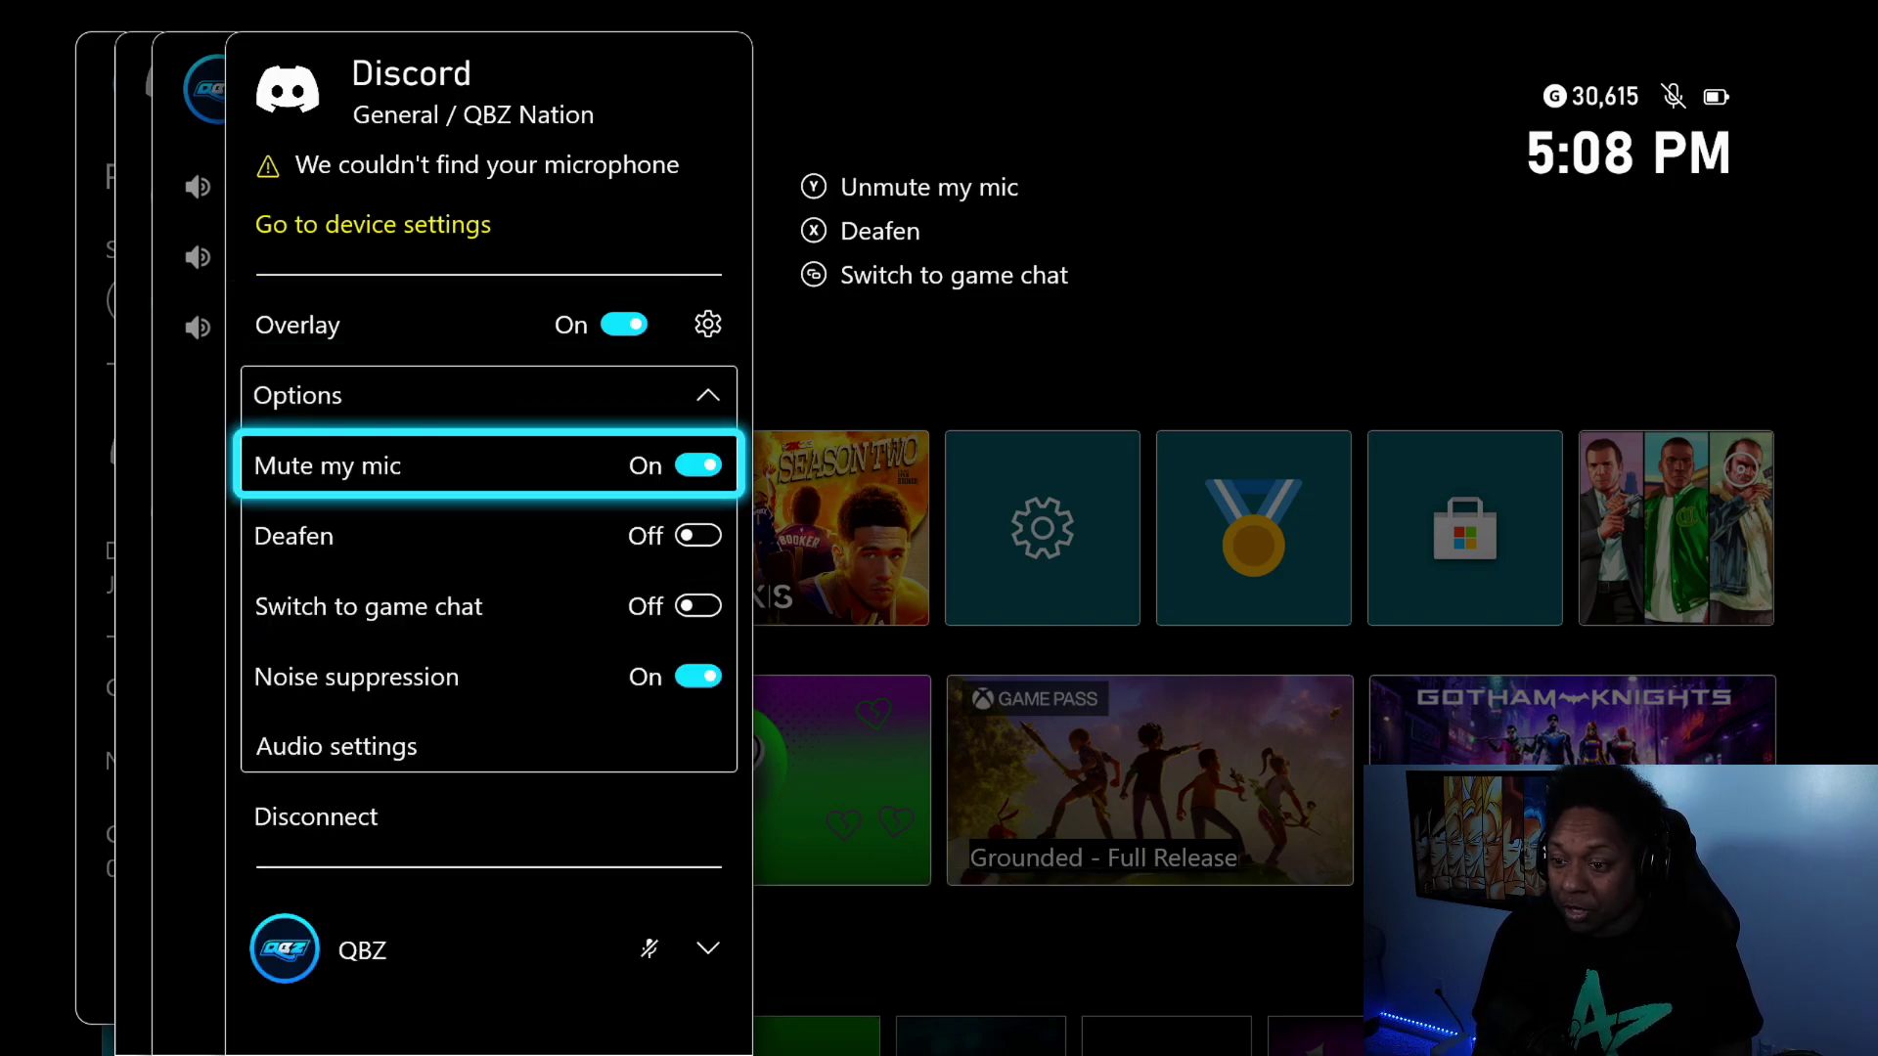
pyautogui.press('Return')
# - Toggle Deafen on and off, then collapse the call options
pyautogui.press('Down')
pyautogui.press('Return')
pyautogui.press('Return')
pyautogui.press('Down')
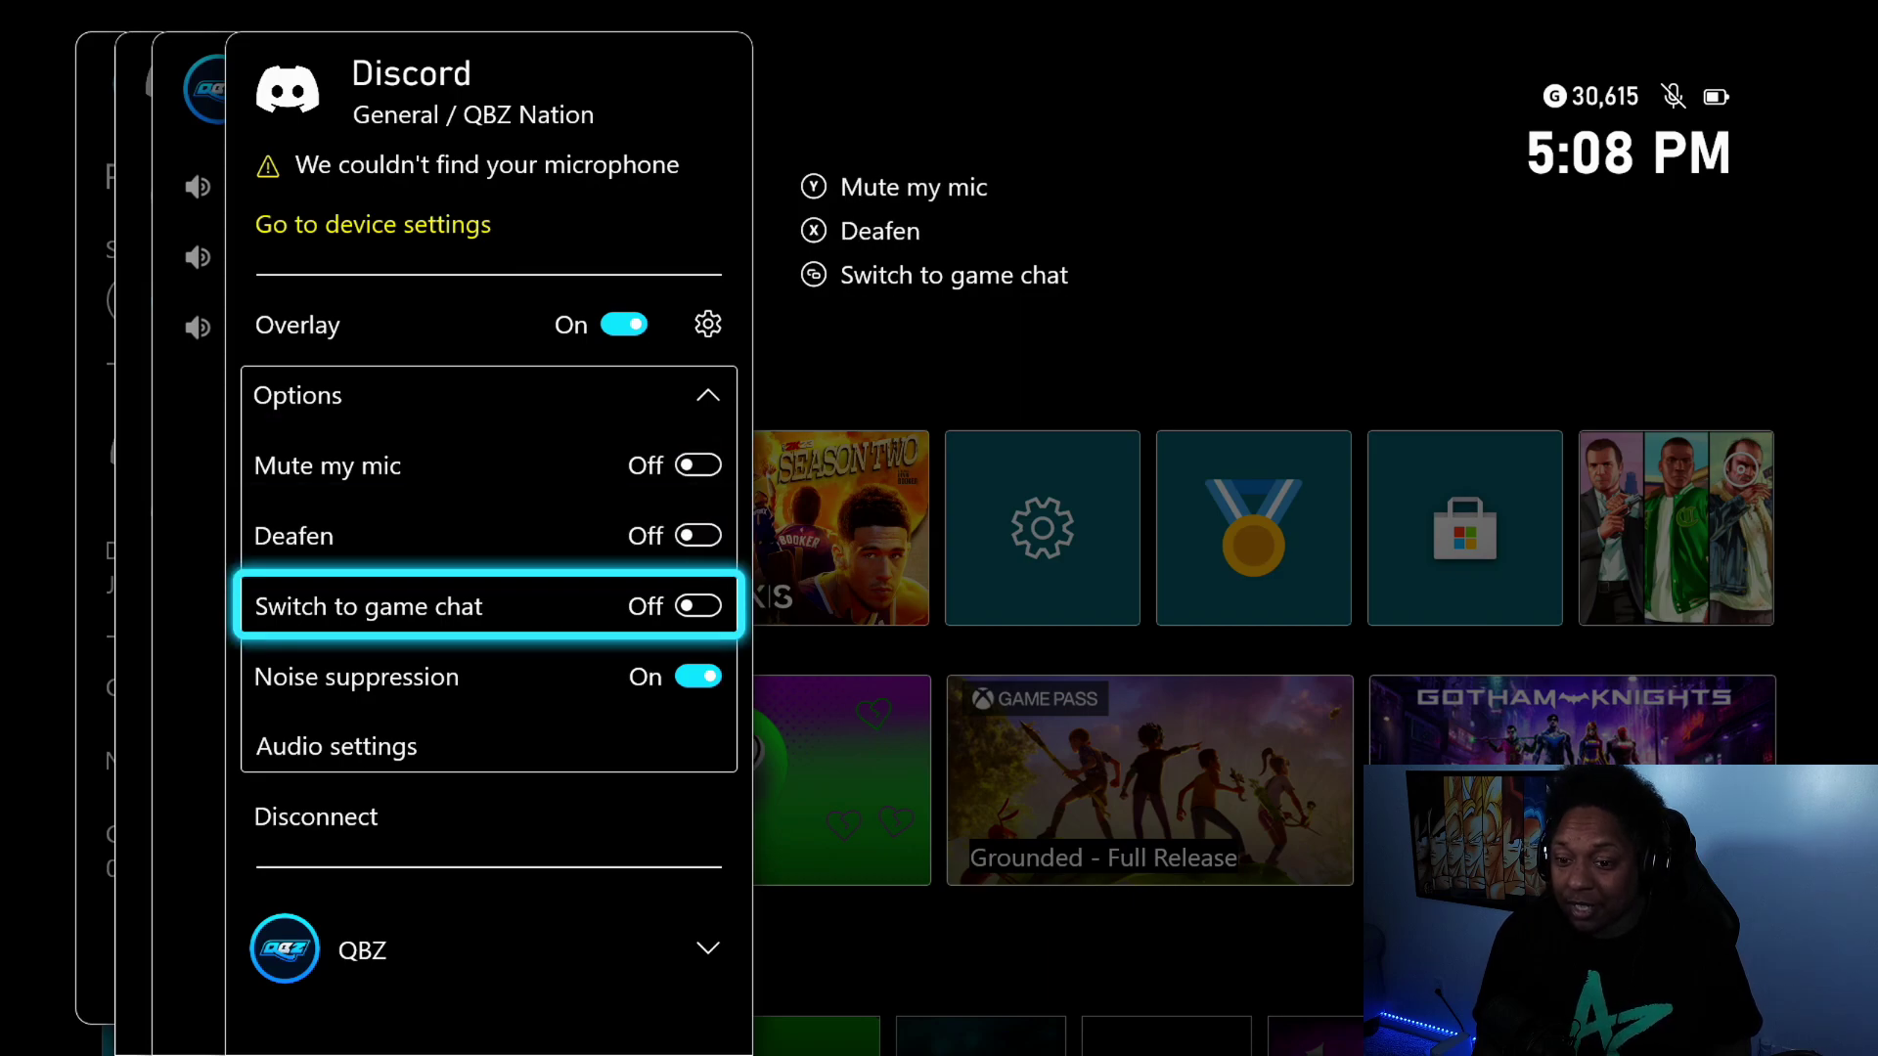
pyautogui.press('Return')
pyautogui.press('Up')
pyautogui.press('Up')
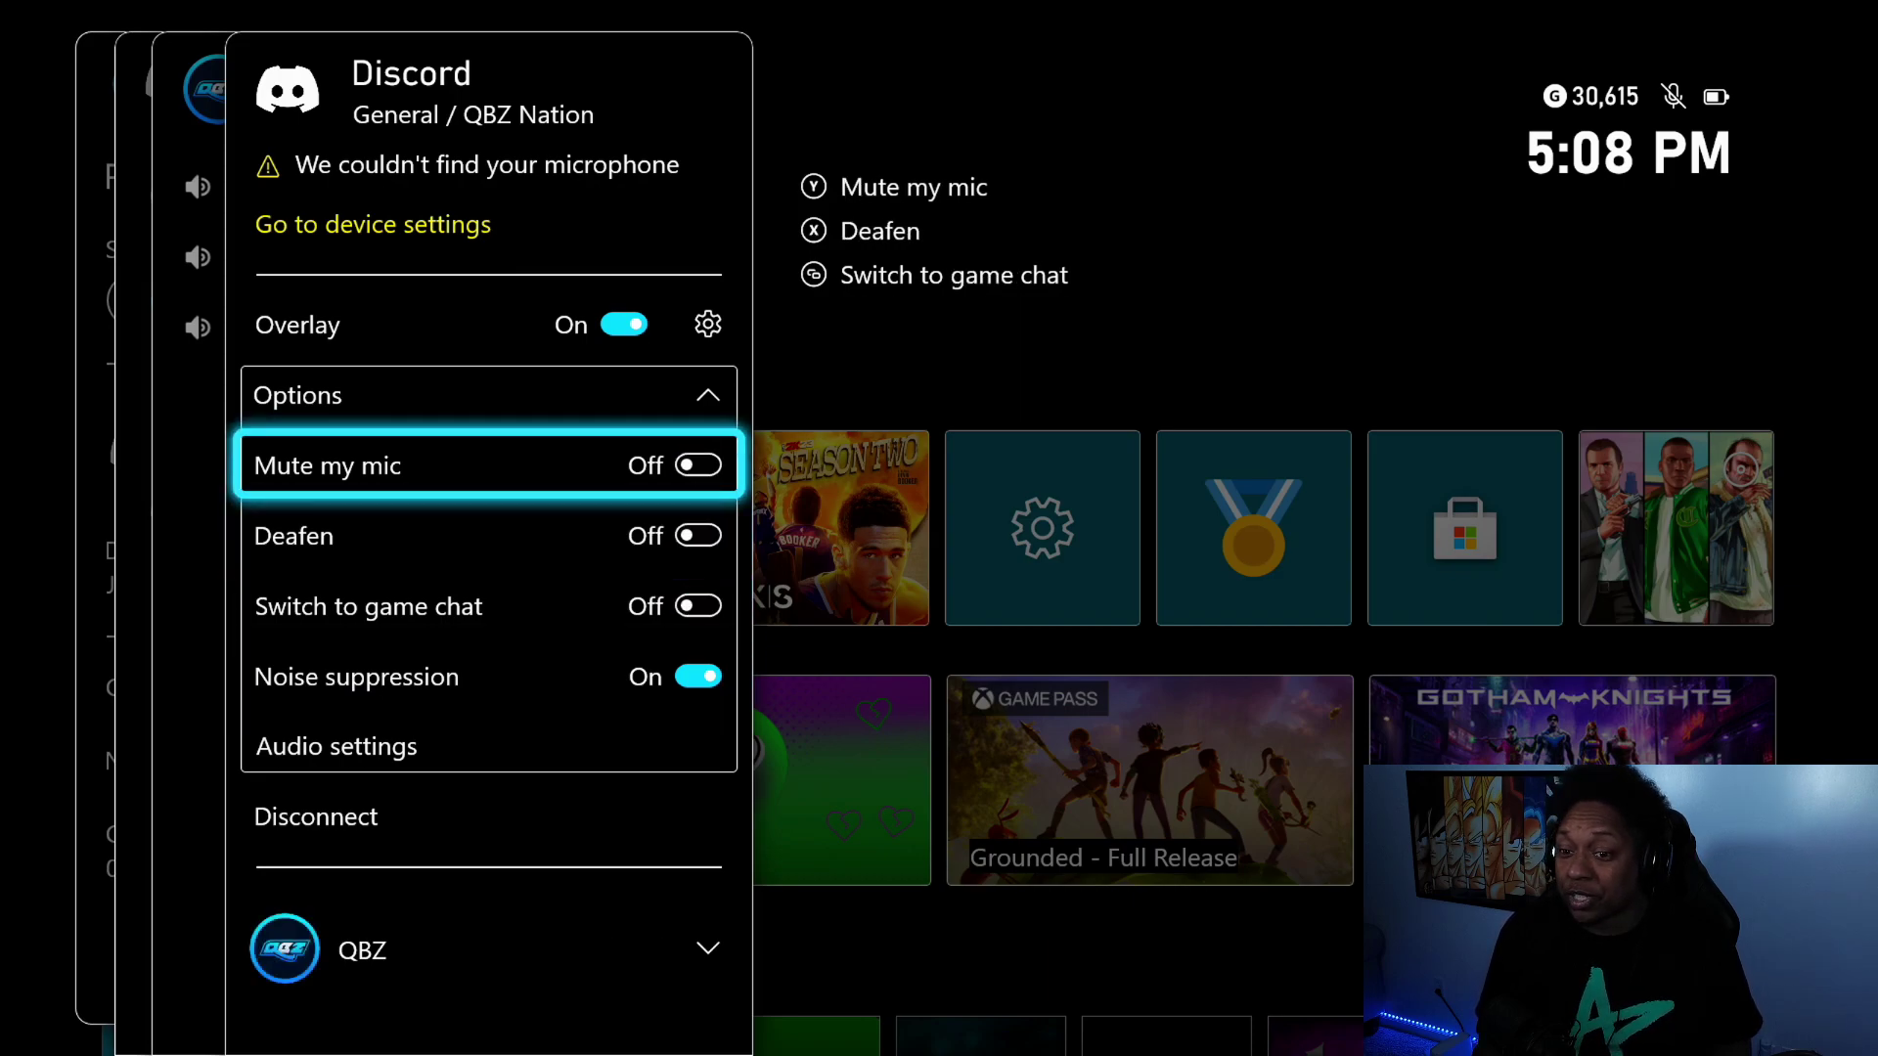
pyautogui.press('Up')
pyautogui.press('Return')
pyautogui.press('Up')
pyautogui.press('Down')
pyautogui.press('Down')
pyautogui.press('Return')
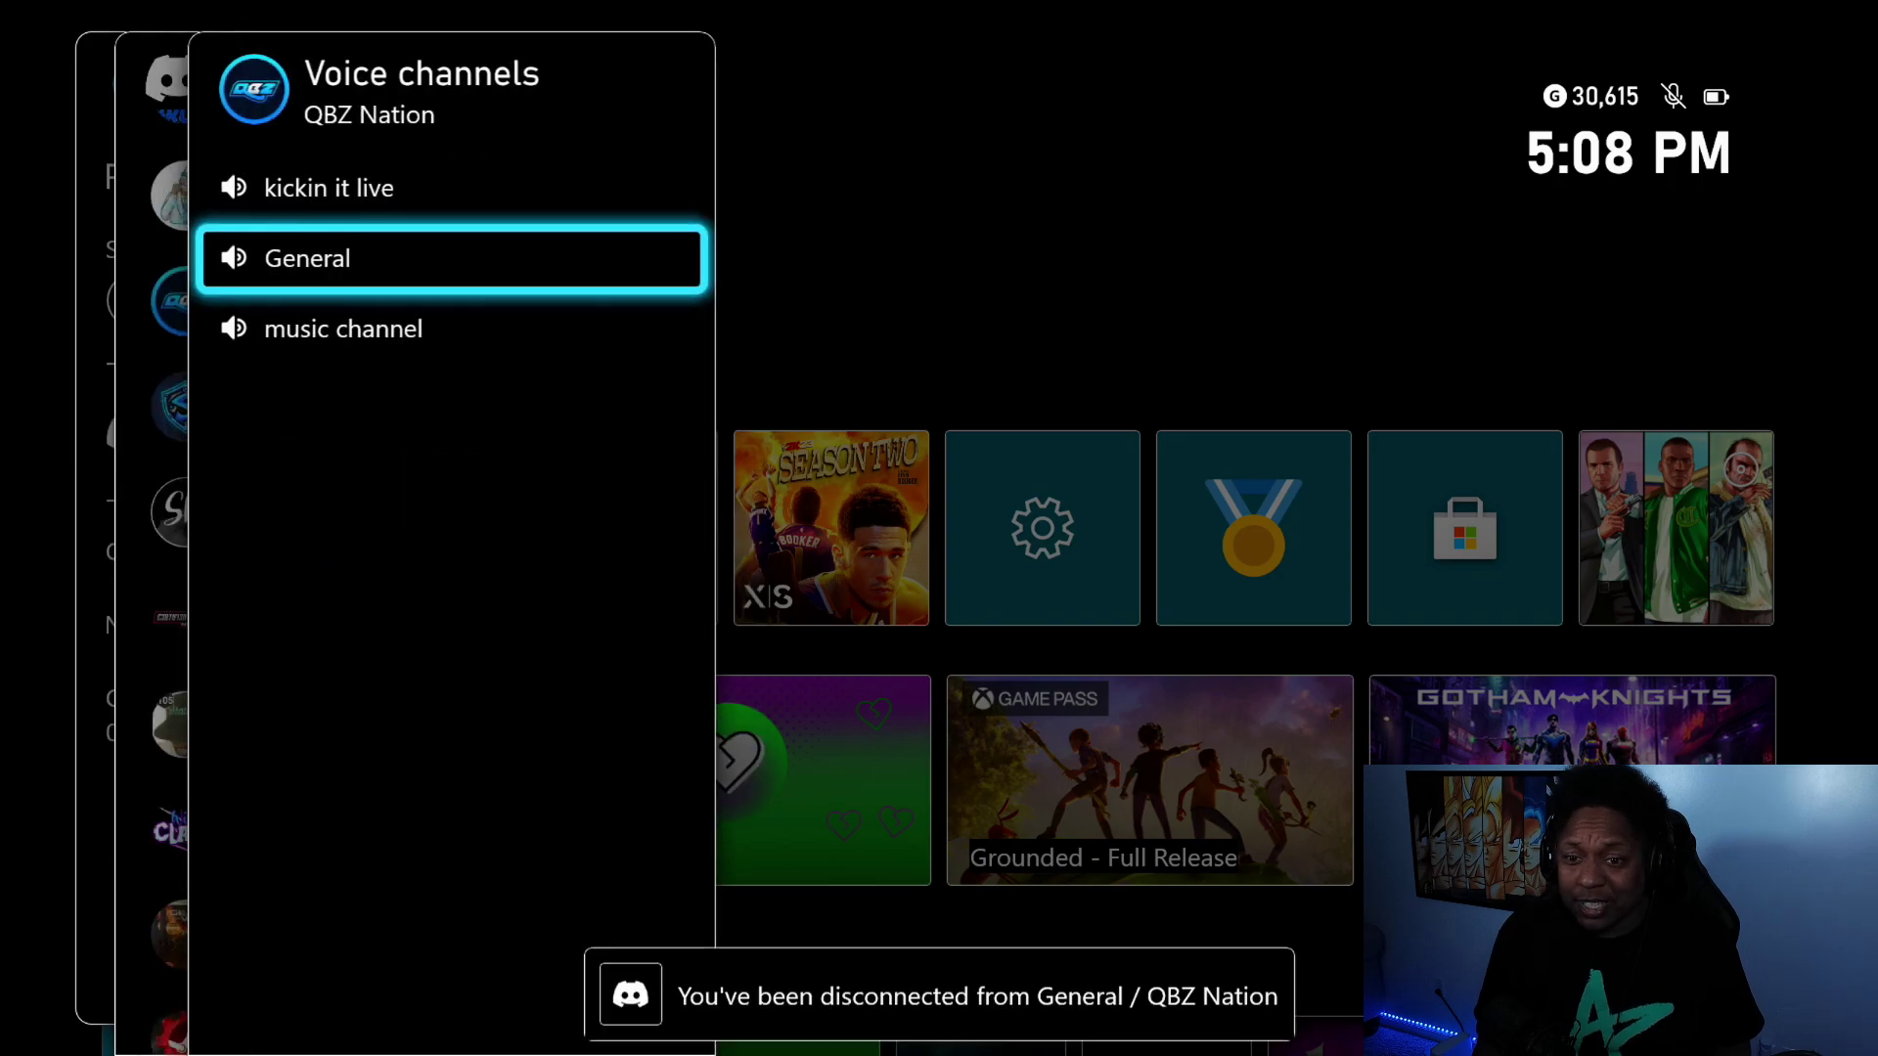
# - Leave the General voice channel and browse the online friends list
pyautogui.press('Escape')
pyautogui.press('Escape')
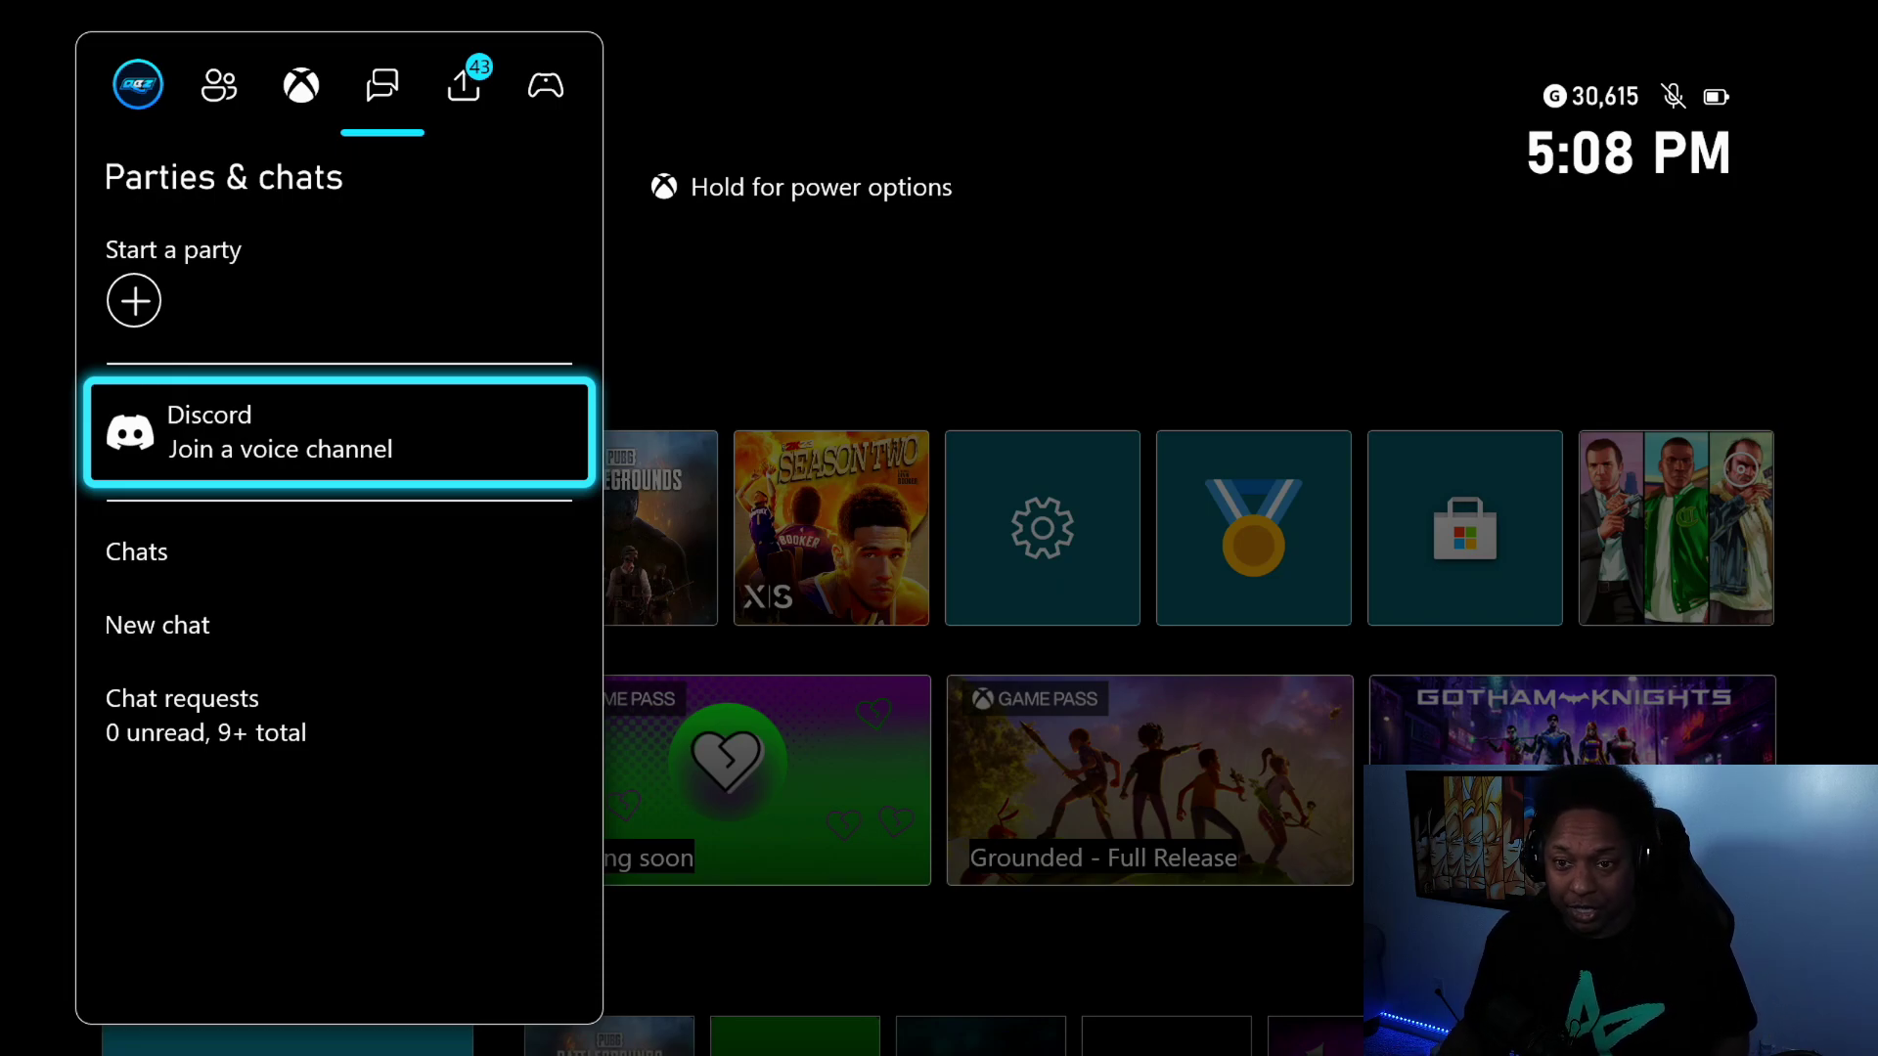
pyautogui.press('Left')
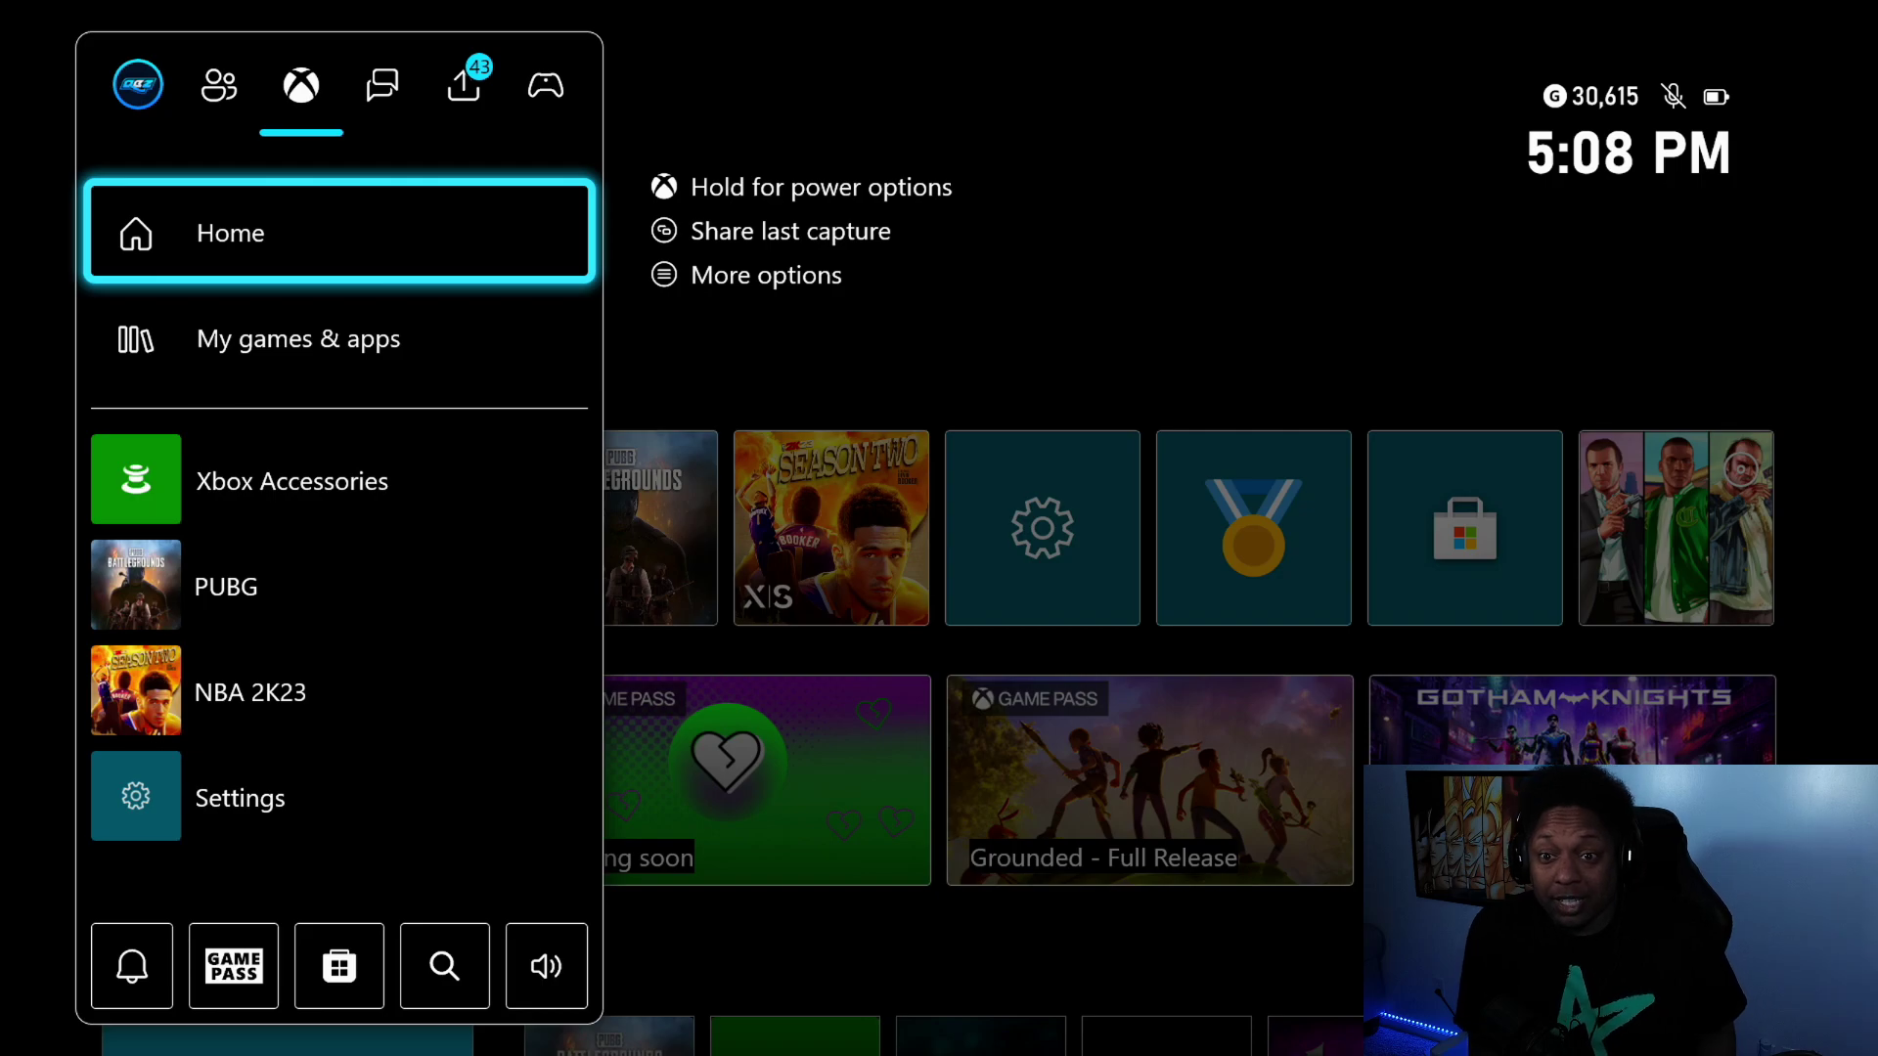
pyautogui.press('Left')
pyautogui.press('Right')
pyautogui.press('Right')
pyautogui.press('Left')
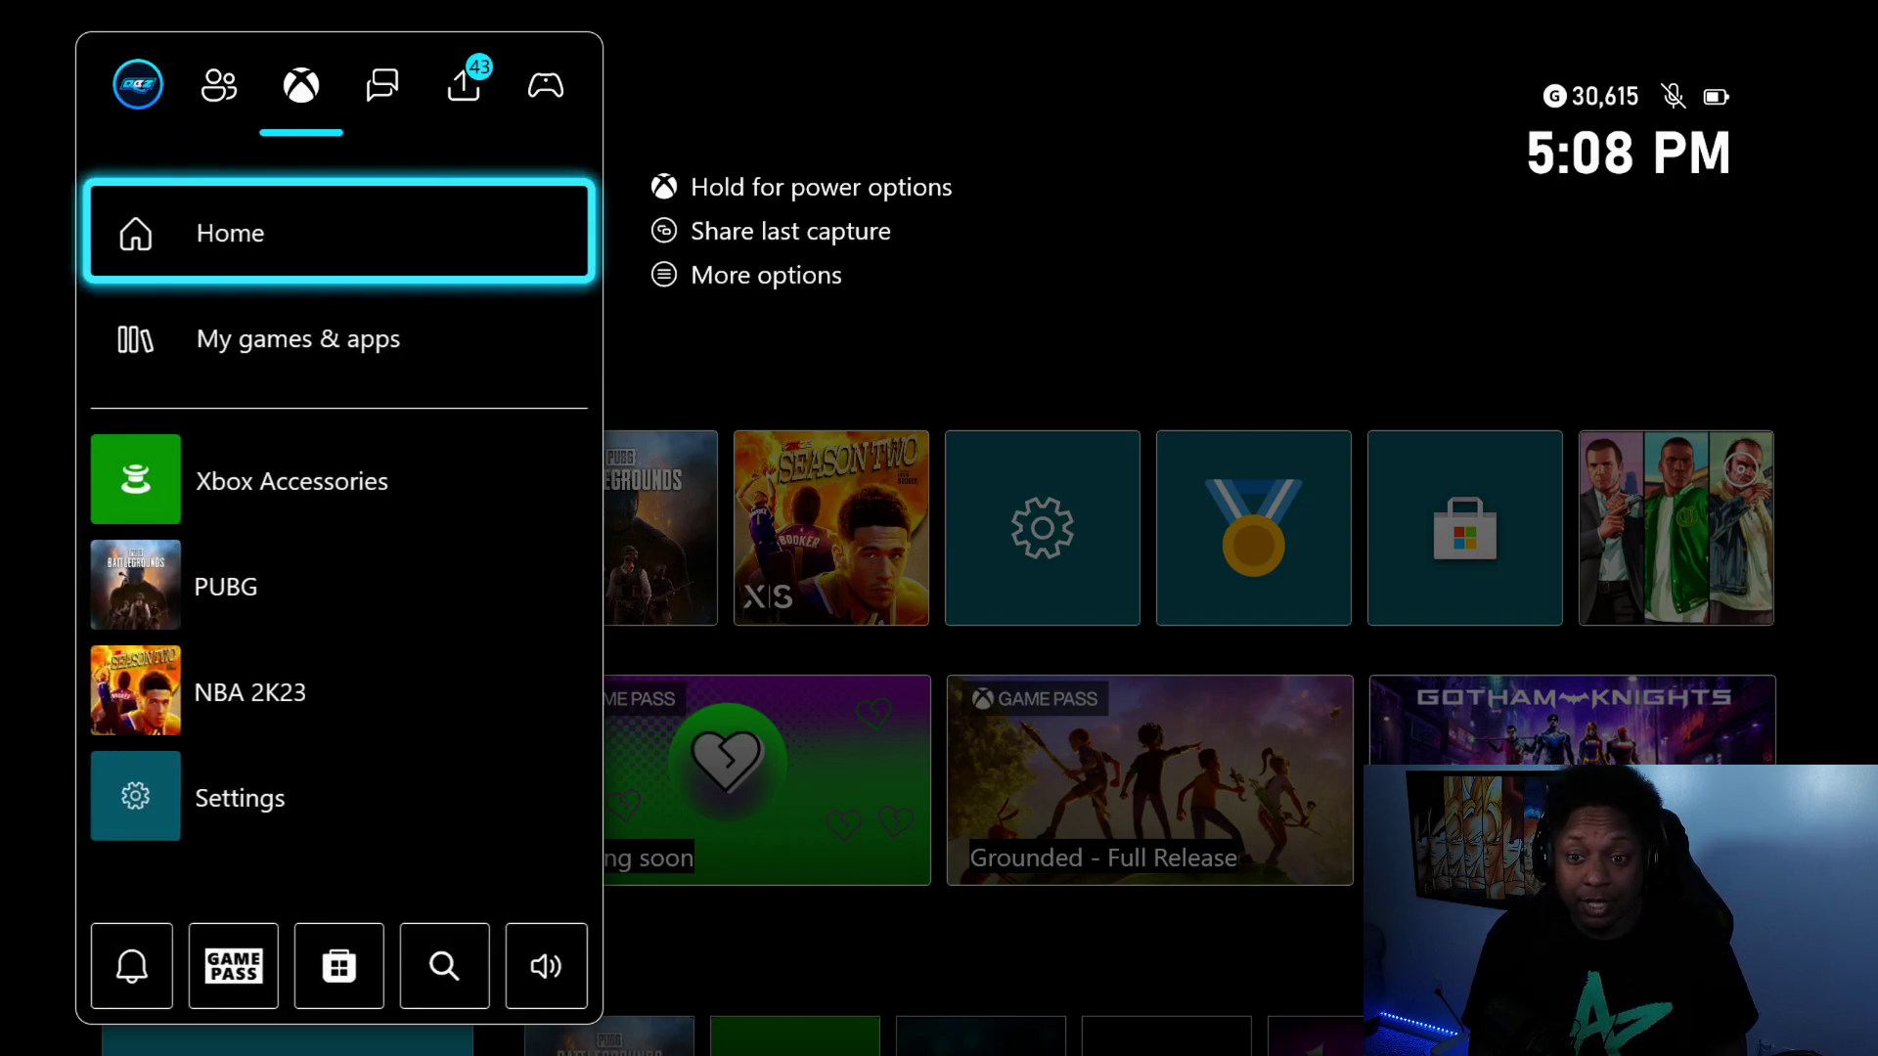
pyautogui.press('Left')
pyautogui.press('Down')
pyautogui.press('Return')
pyautogui.press('Down')
pyautogui.press('Down')
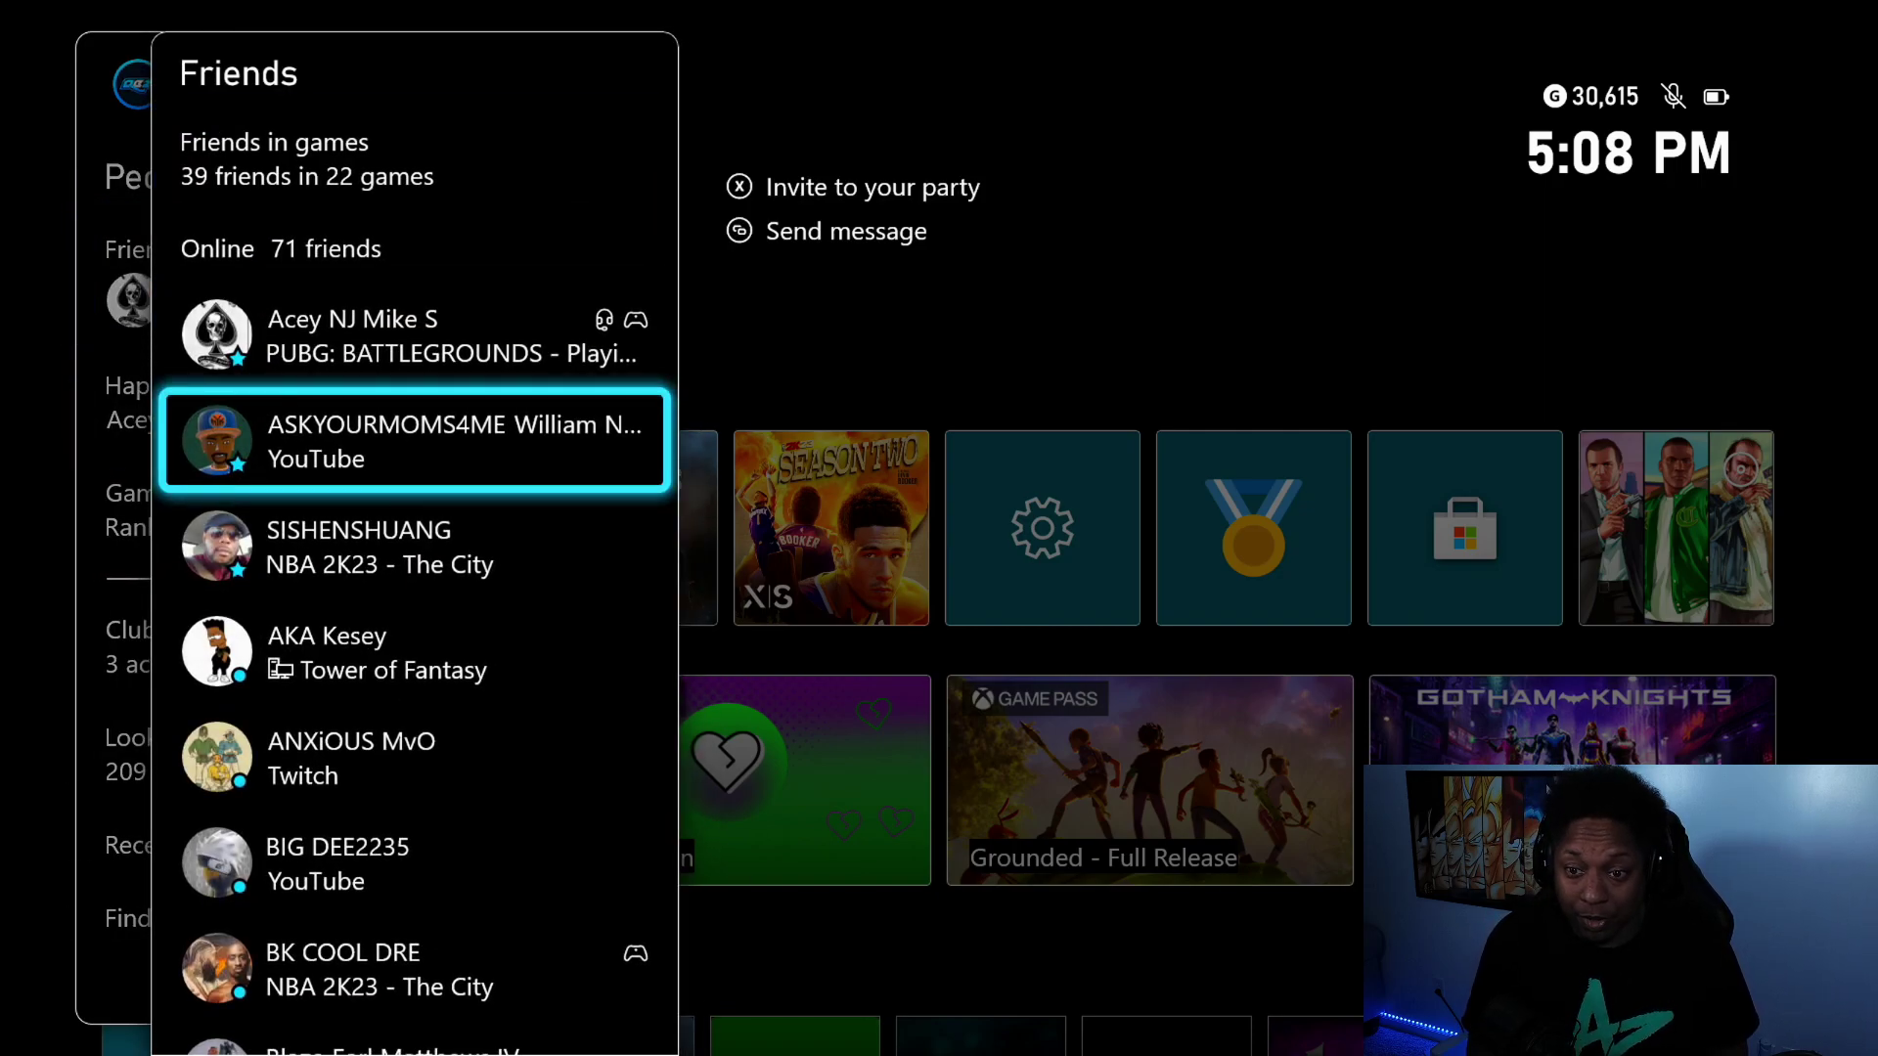
pyautogui.press('Down')
pyautogui.press('Down')
pyautogui.press('Down')
pyautogui.press('Down')
pyautogui.press('Down')
pyautogui.press('Down')
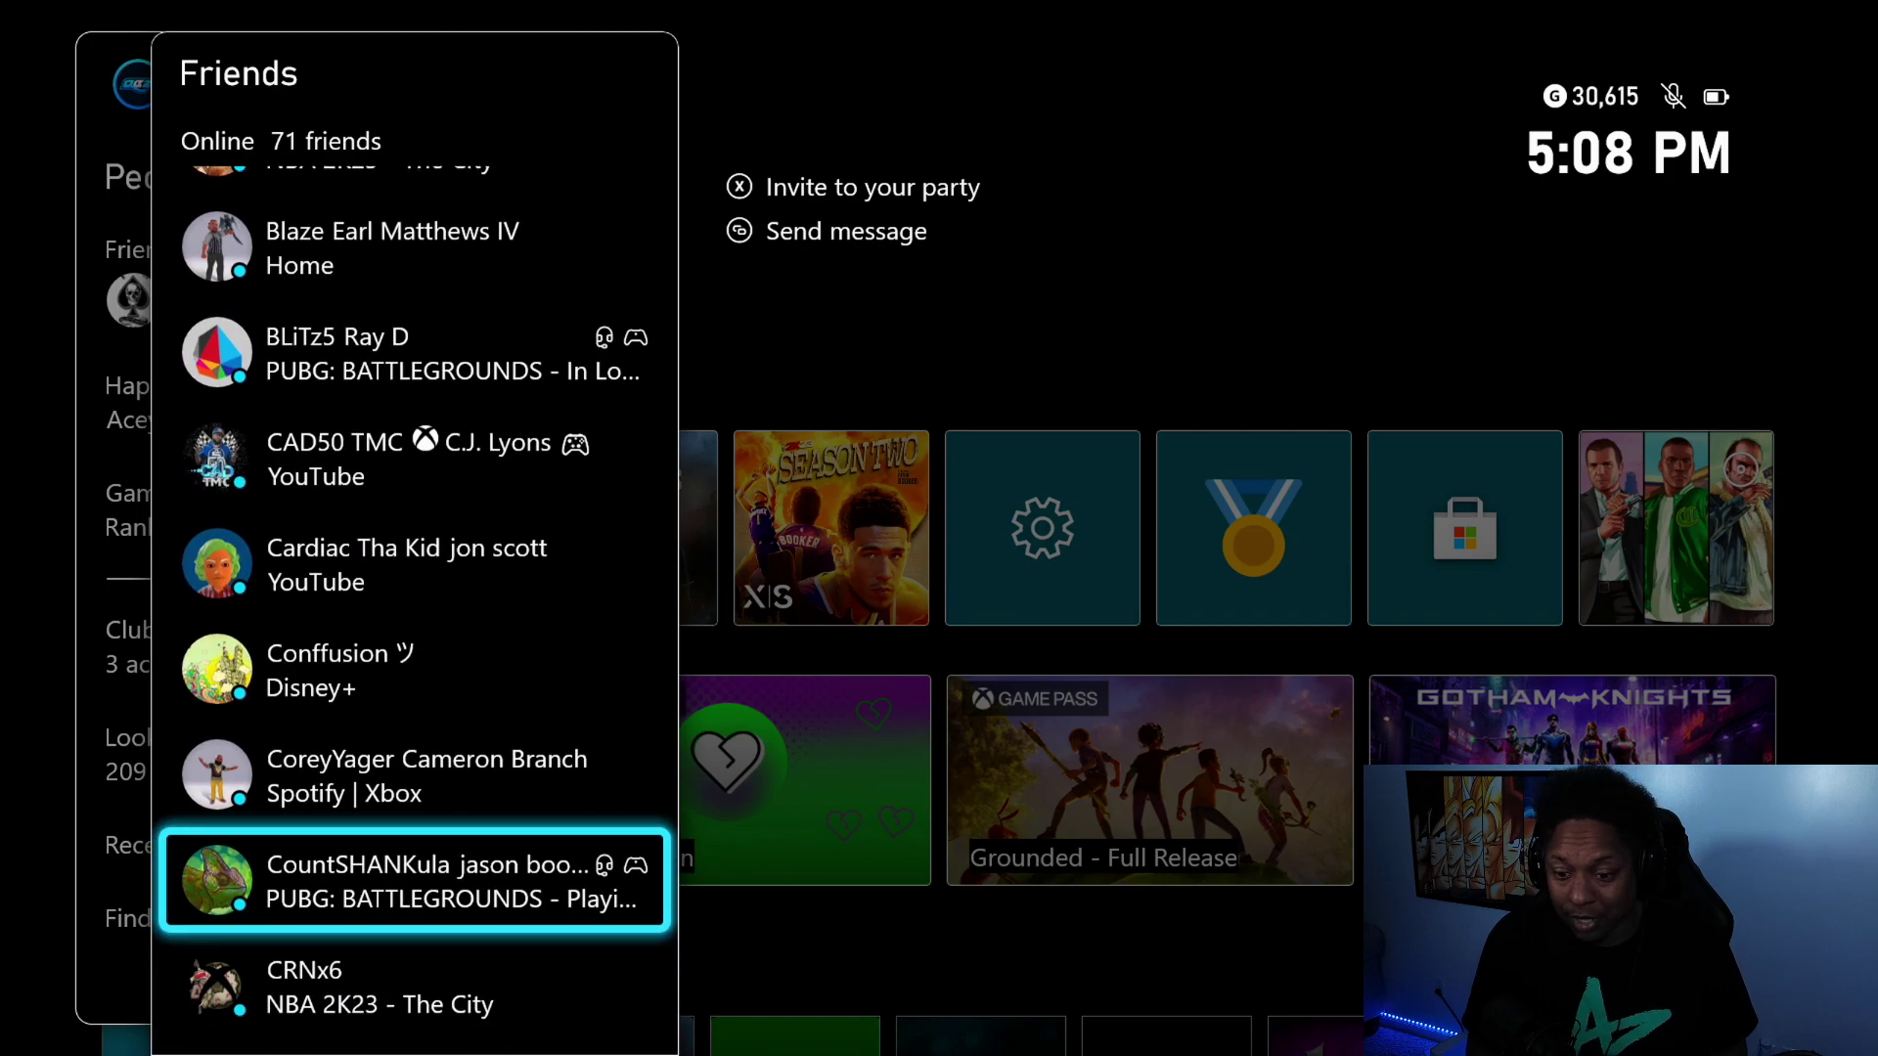
pyautogui.press('Escape')
# - Start a new Xbox party, dismiss its error and open the running party
pyautogui.press('Right')
pyautogui.press('Right')
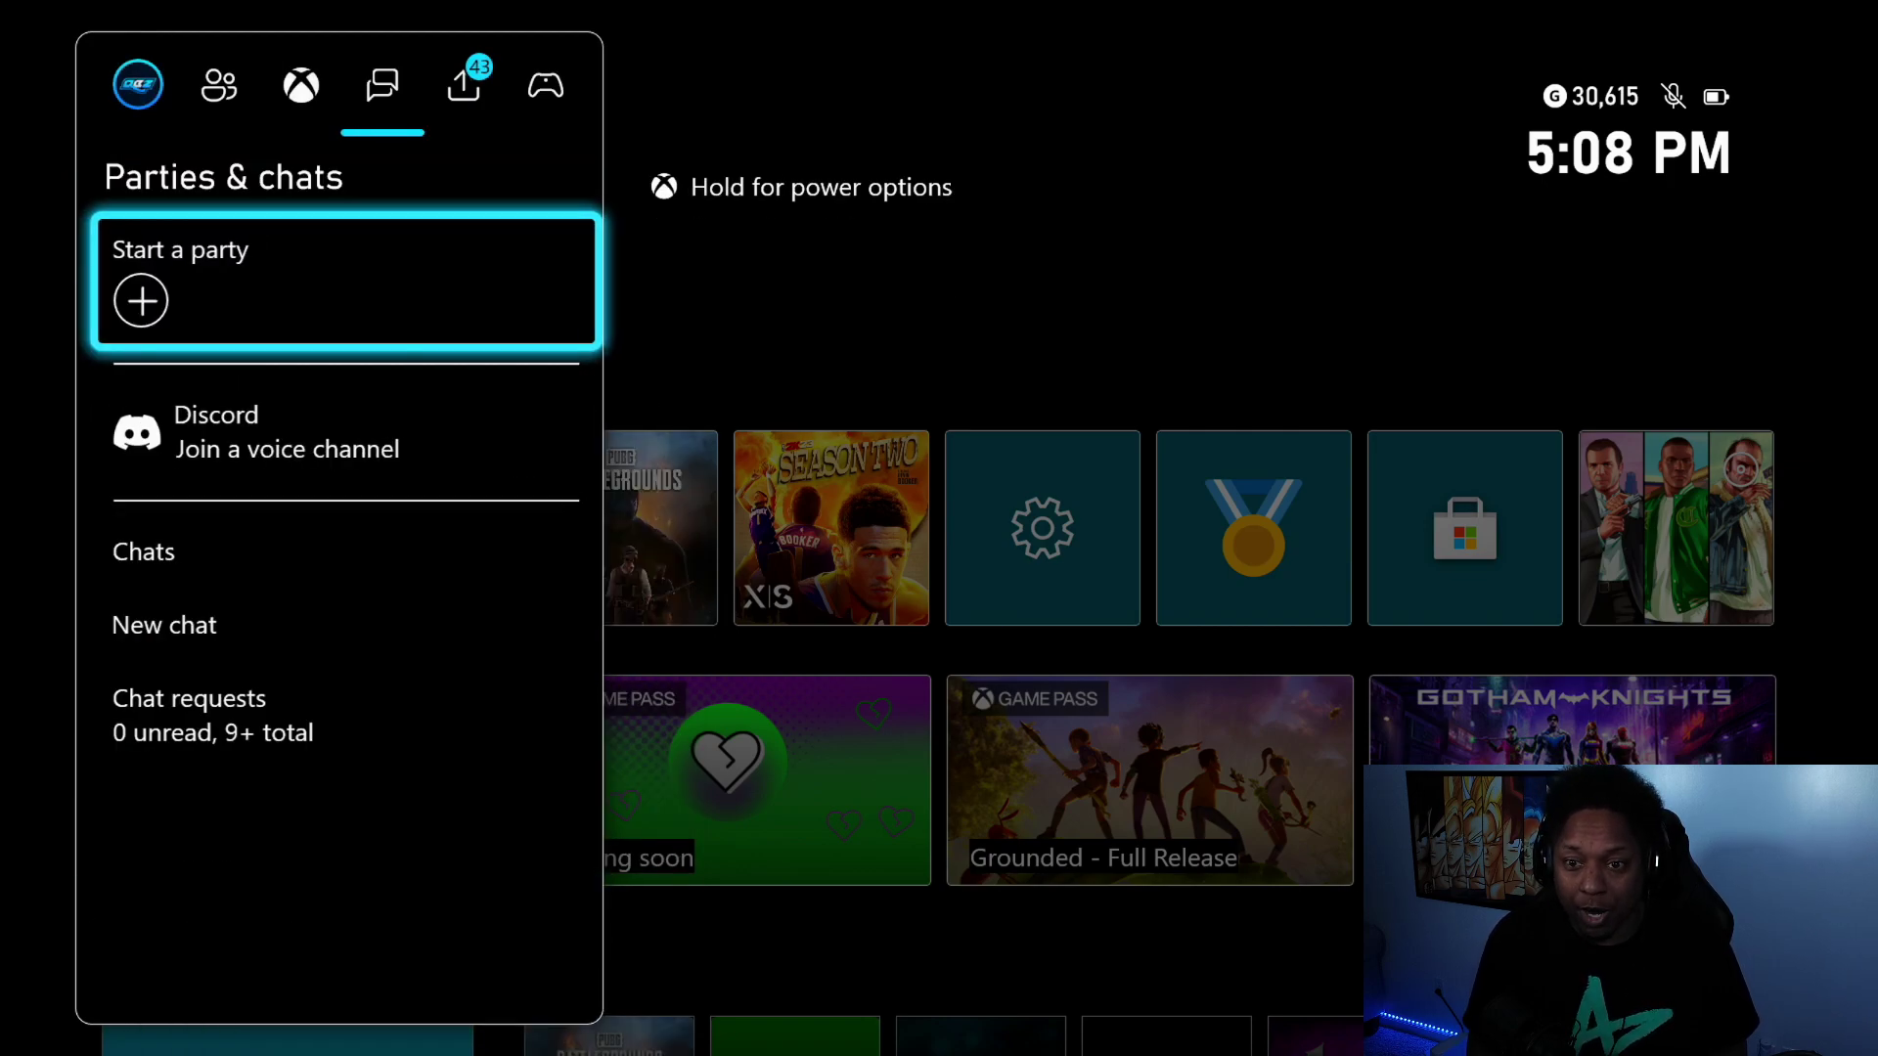
pyautogui.press('Down')
pyautogui.press('Up')
pyautogui.press('Return')
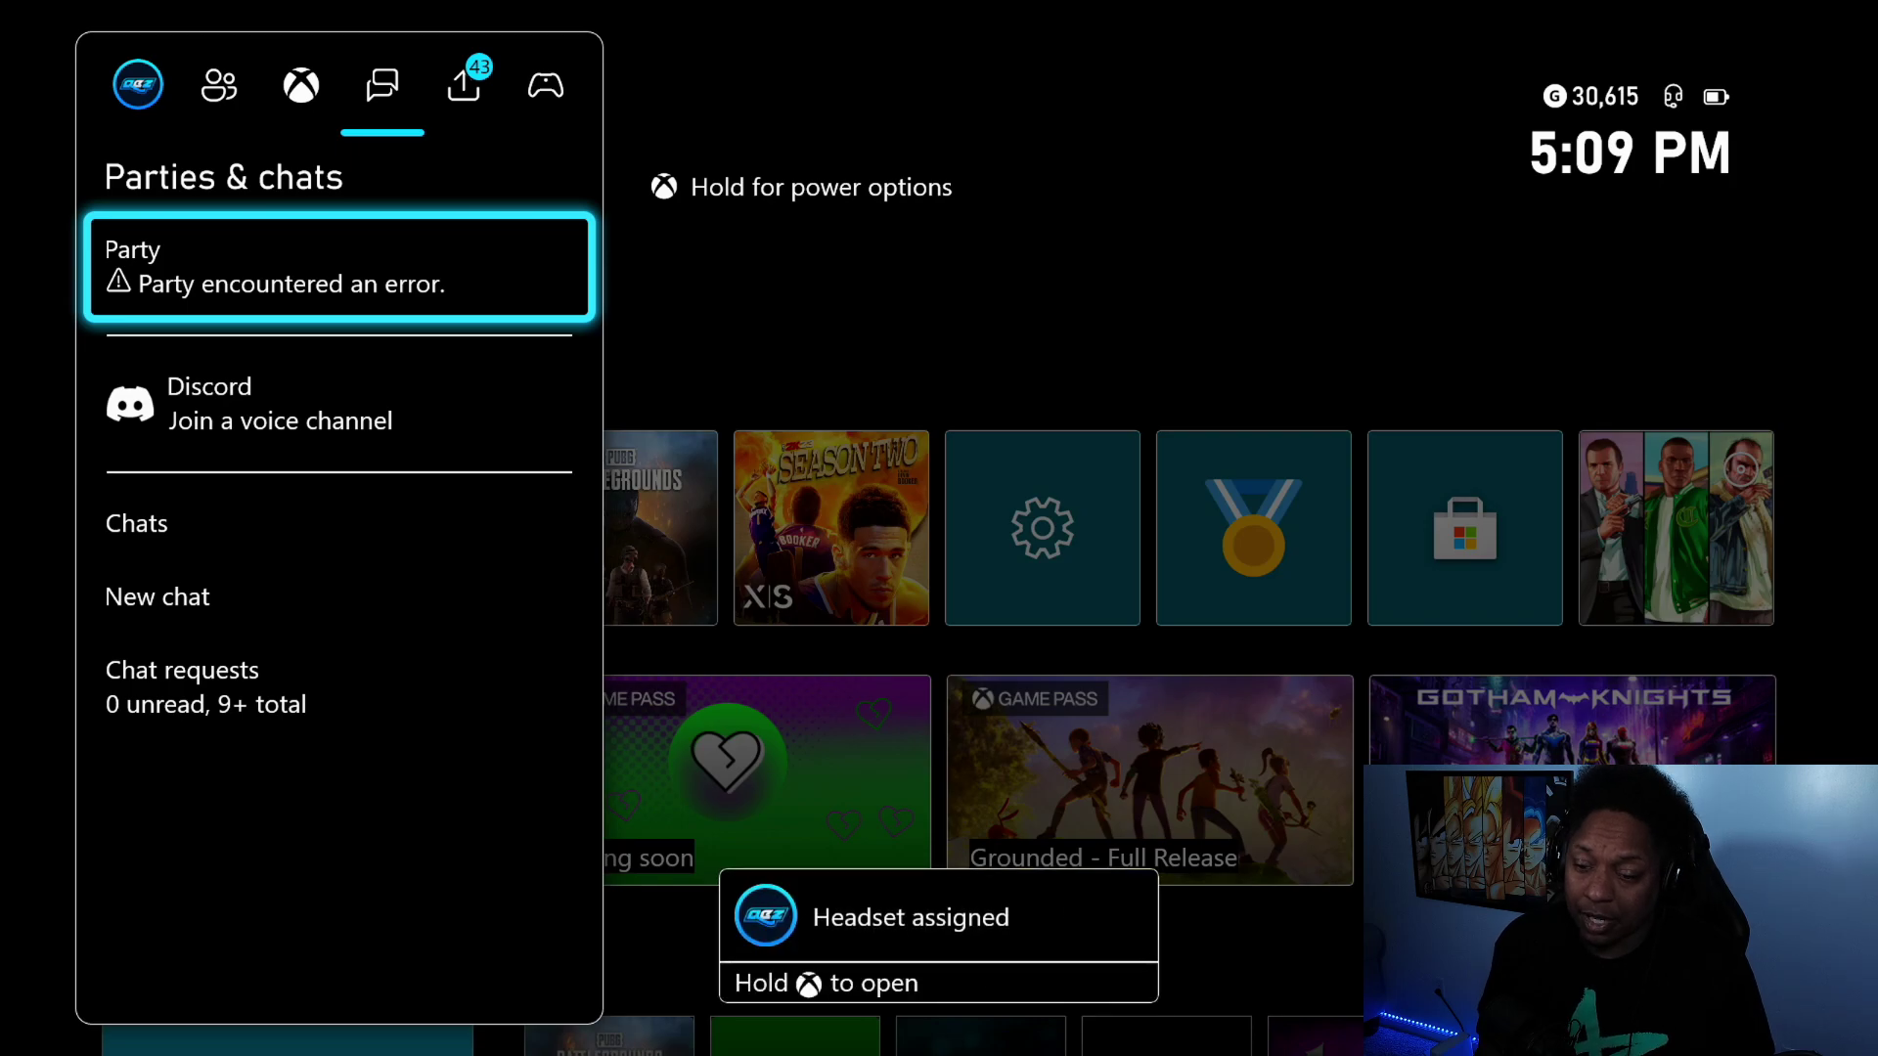
pyautogui.press('Down')
pyautogui.press('Up')
pyautogui.press('Return')
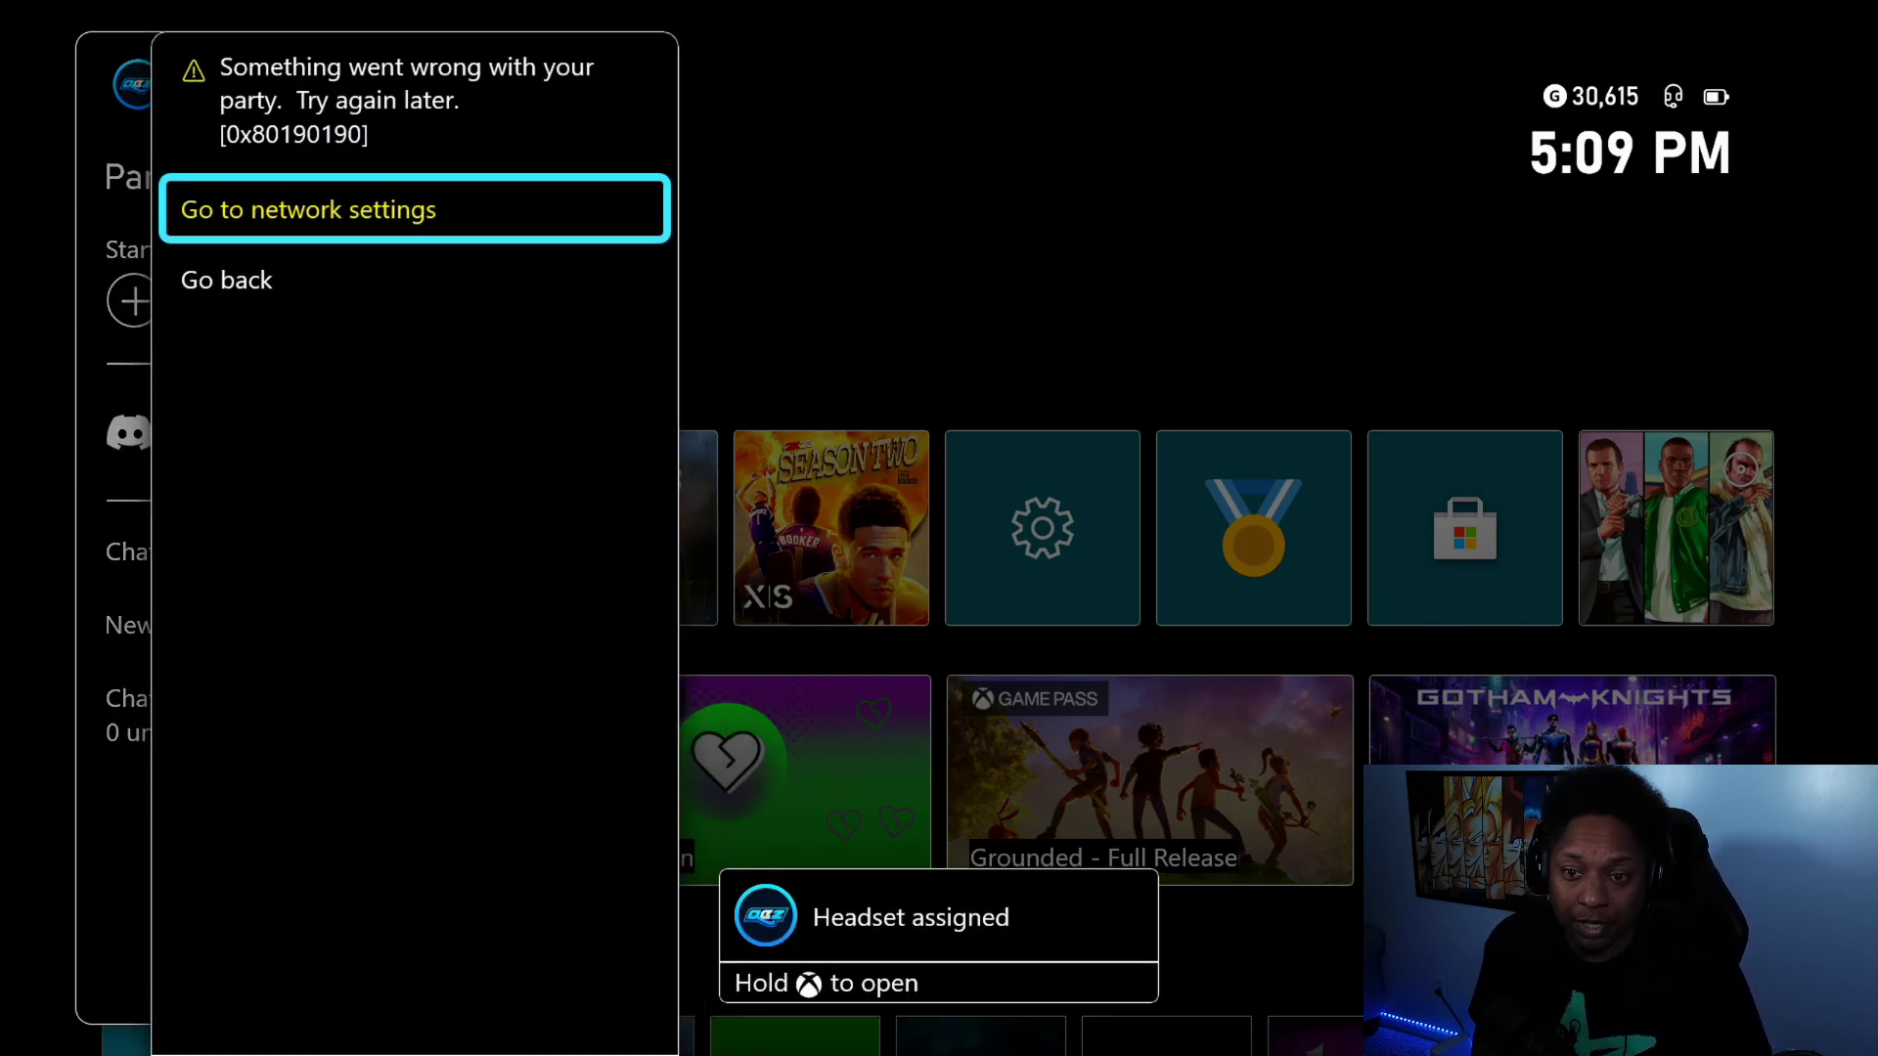
pyautogui.press('Escape')
pyautogui.press('Return')
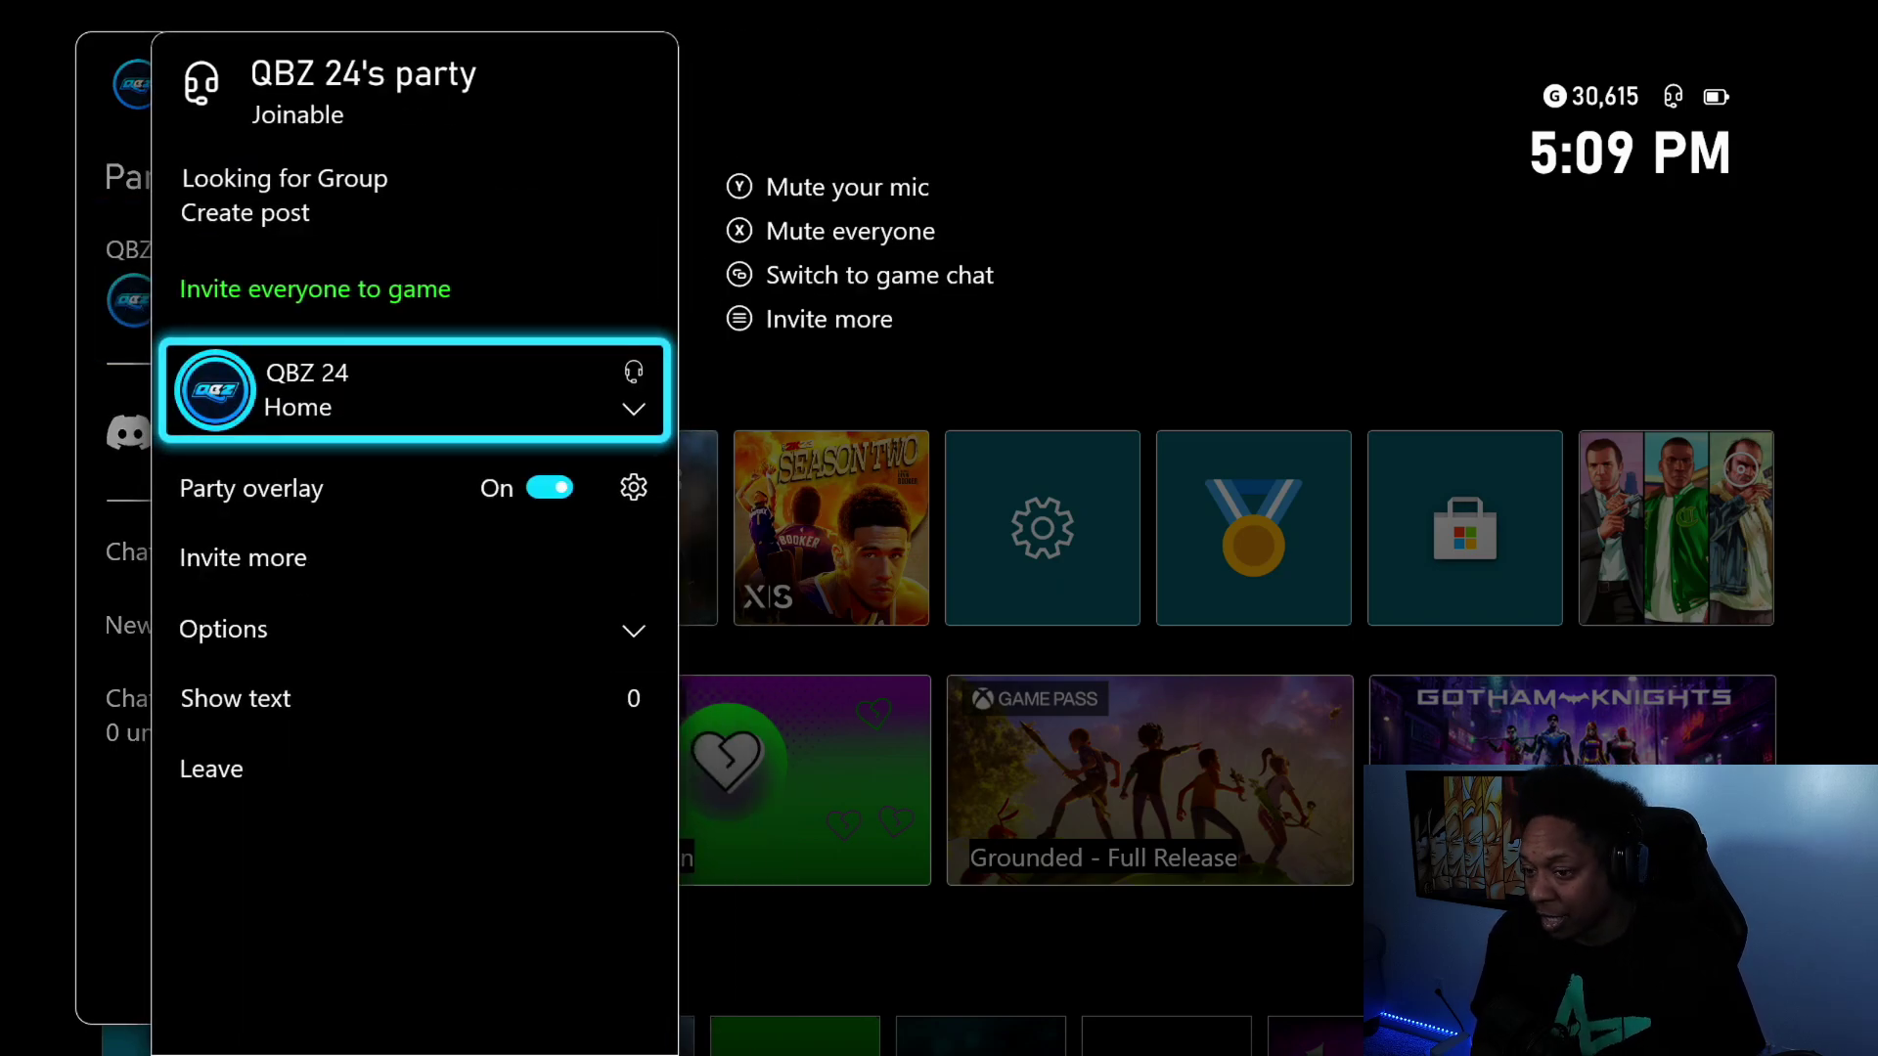
# - Reopen the Discord servers list and browse one server's voice channels
pyautogui.press('Escape')
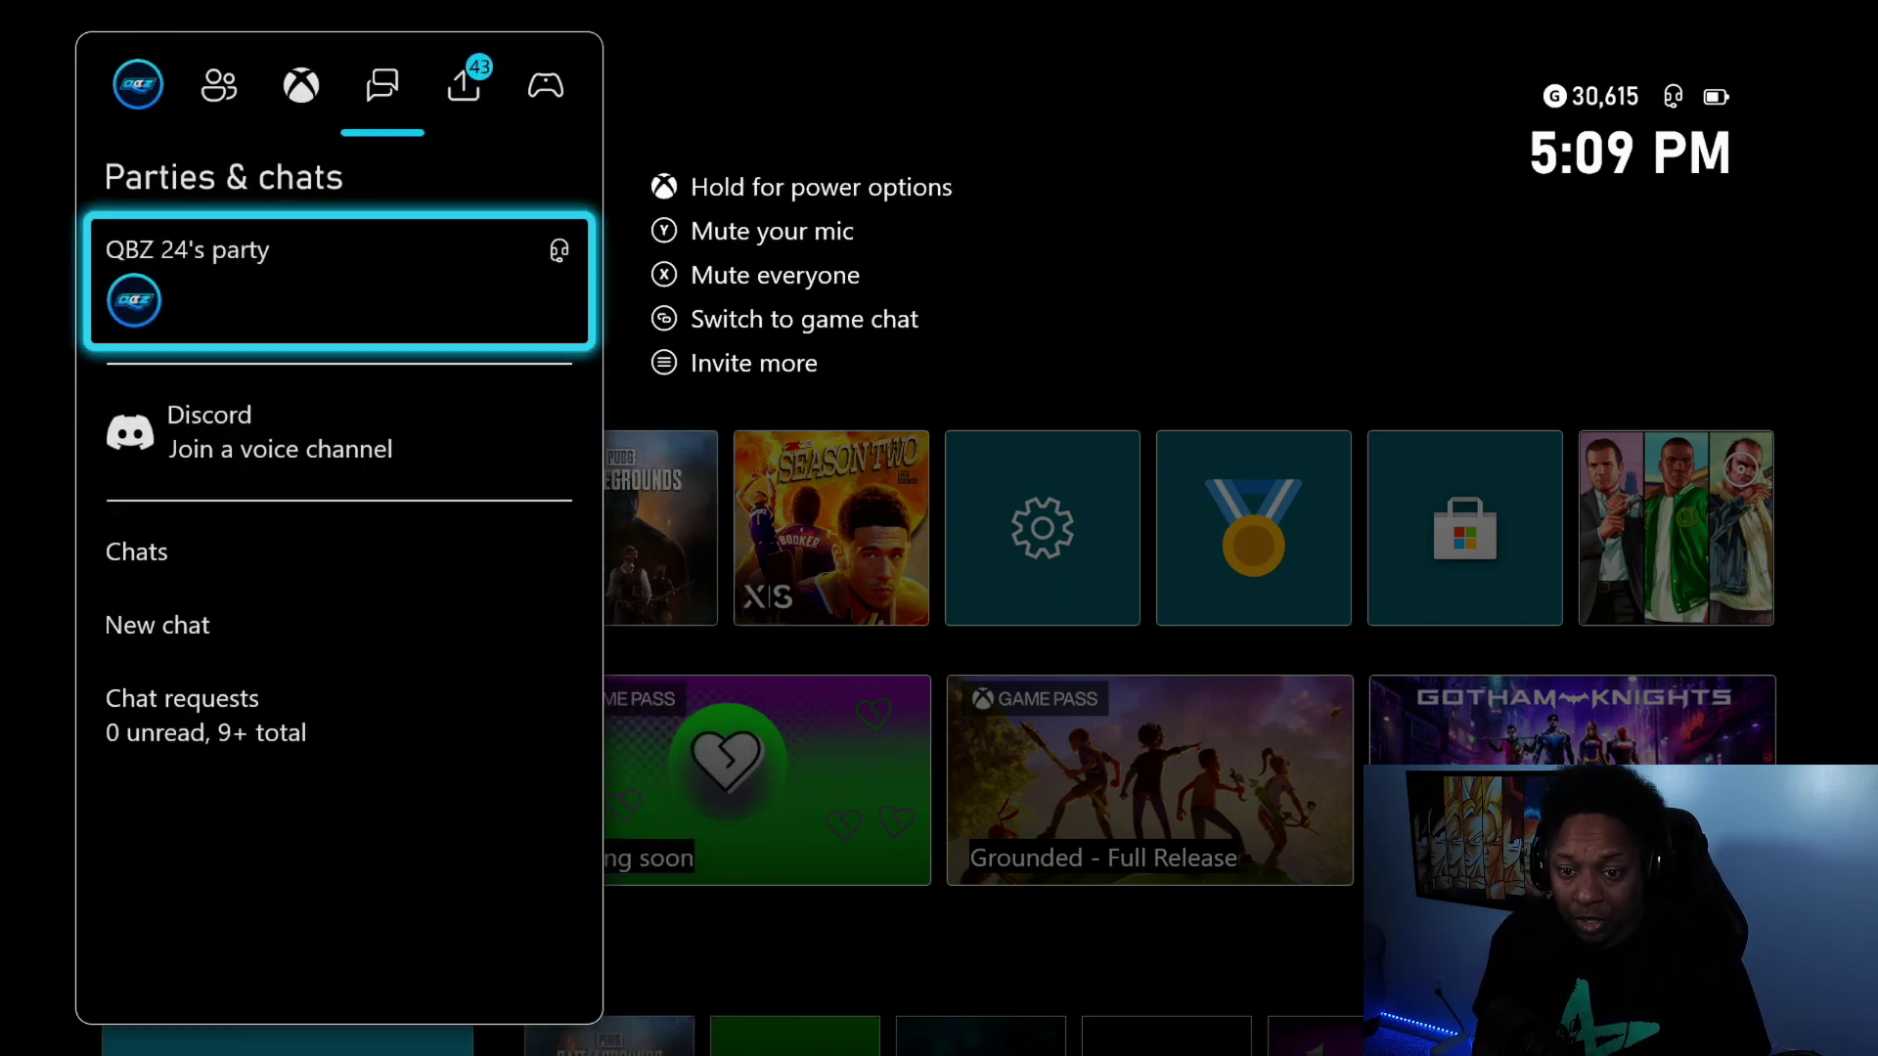
pyautogui.press('Down')
pyautogui.press('Return')
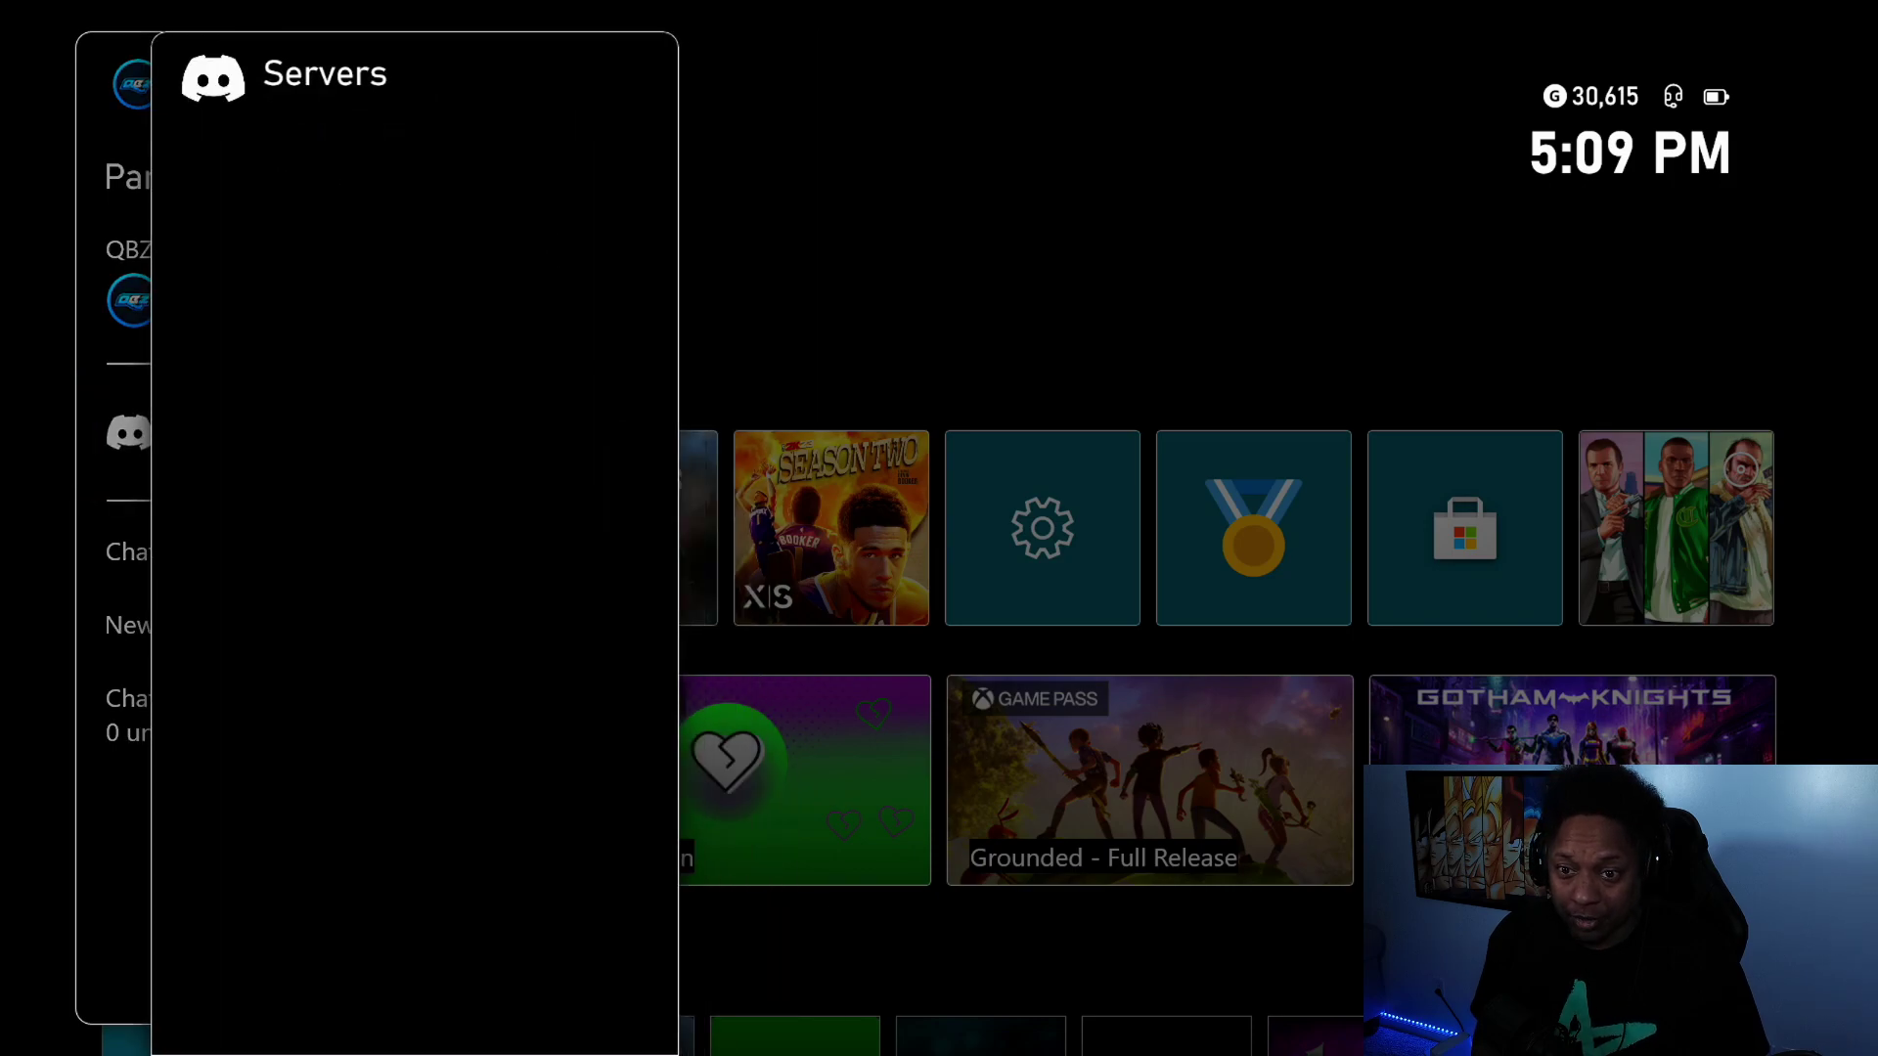
pyautogui.press('Down')
pyautogui.scroll(-5, 415, 587)
pyautogui.scroll(-5, 414, 588)
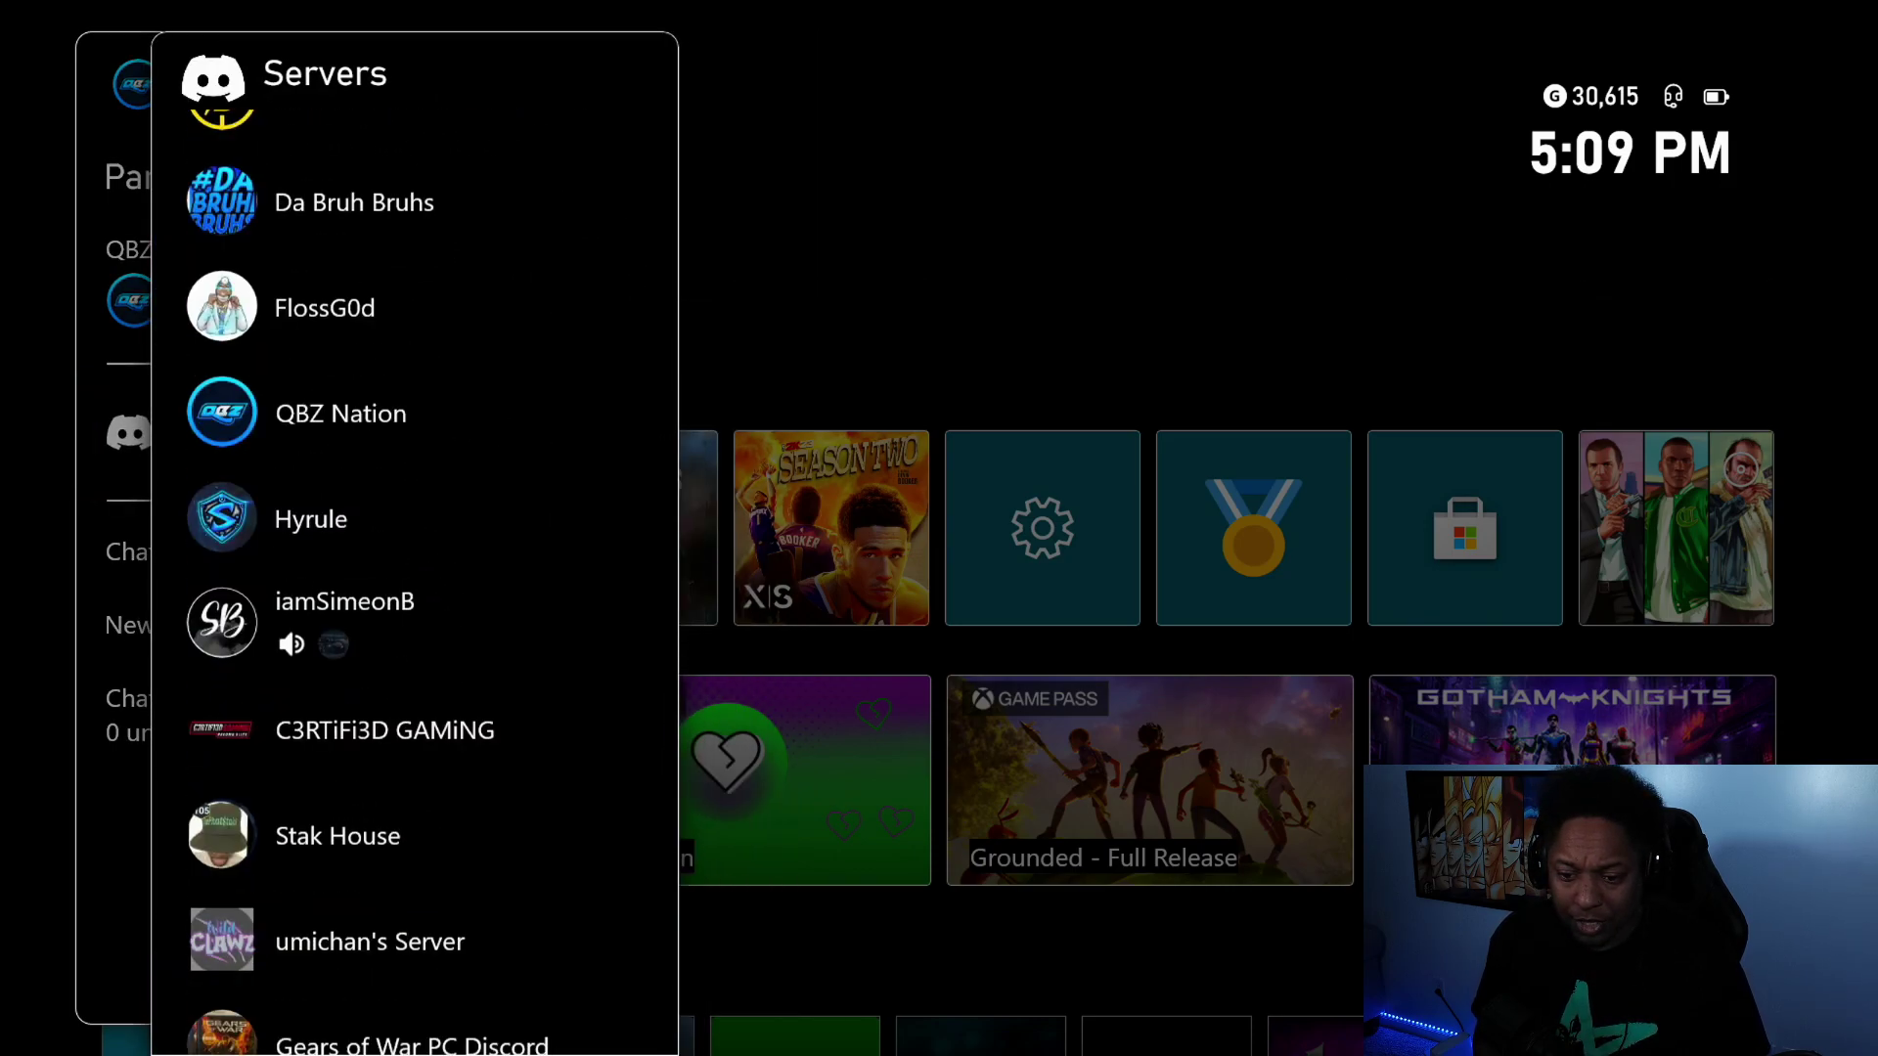
pyautogui.press('Up')
pyautogui.press('Up')
pyautogui.press('Up')
pyautogui.press('Up')
pyautogui.press('Up')
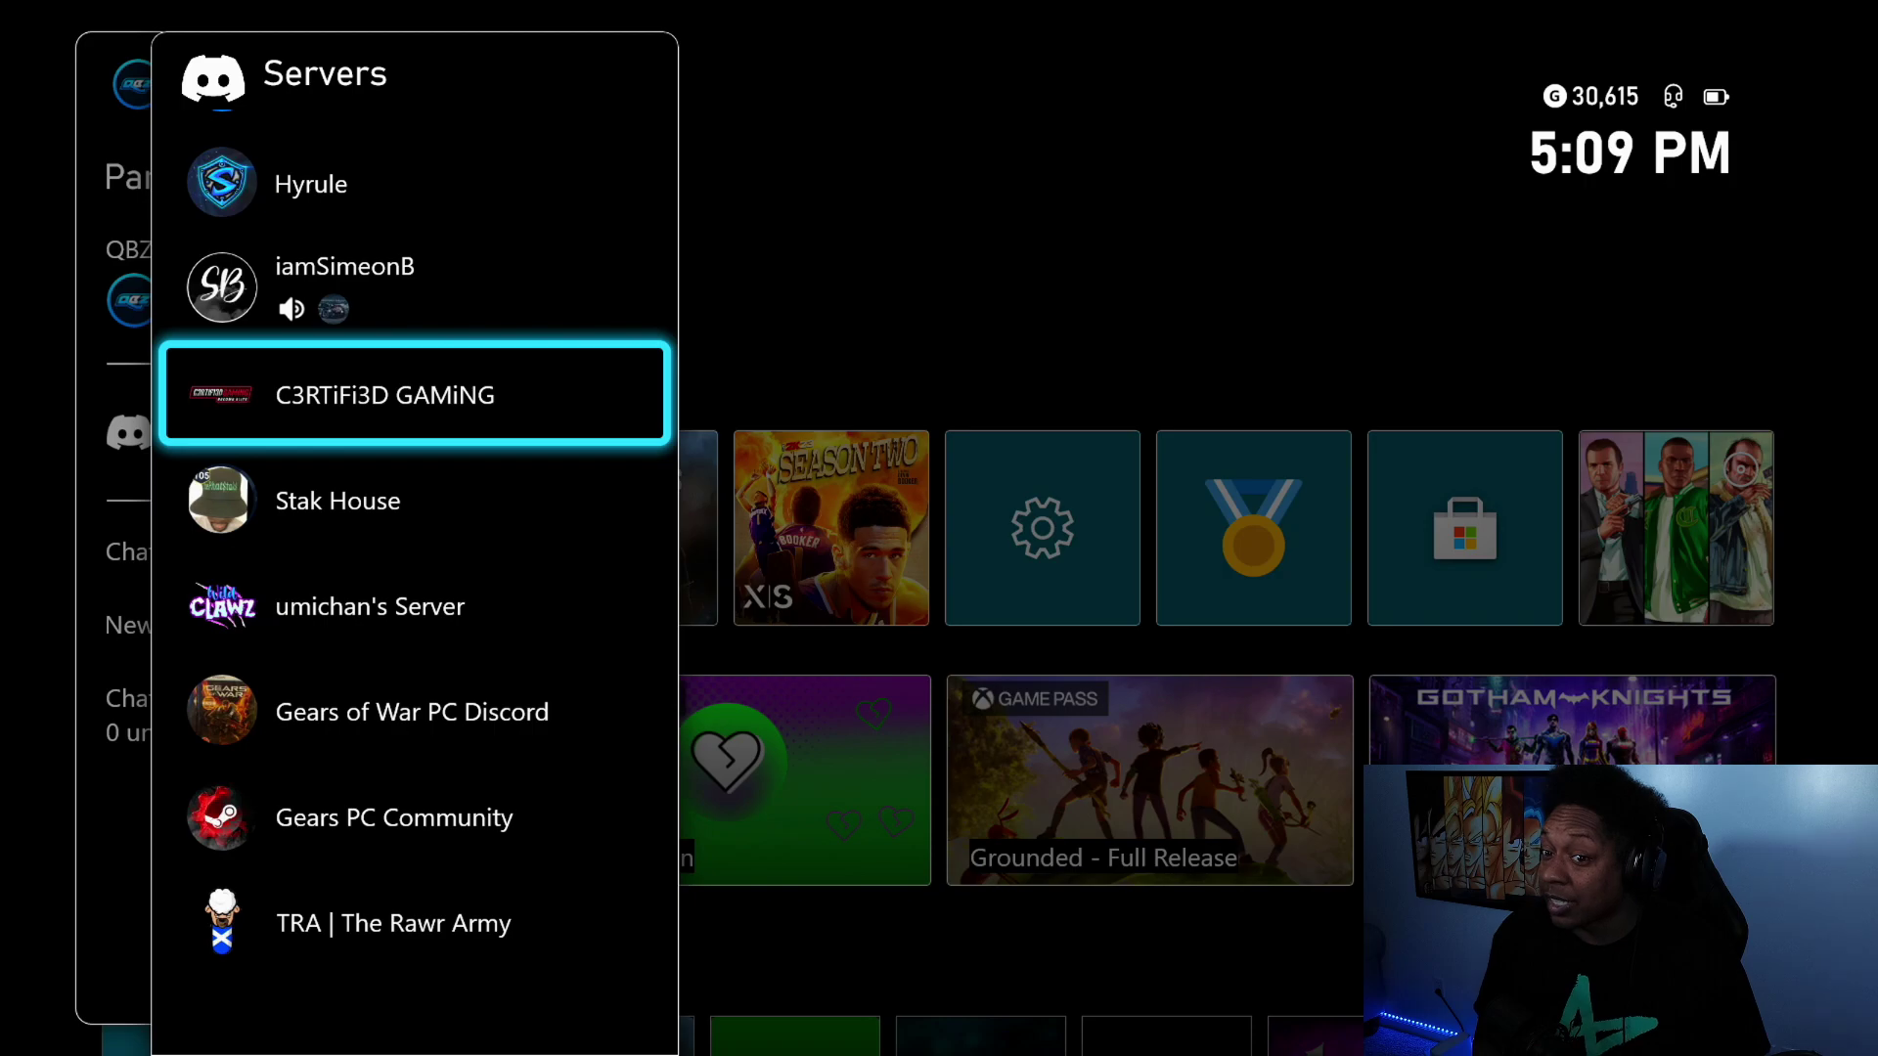
pyautogui.press('Up')
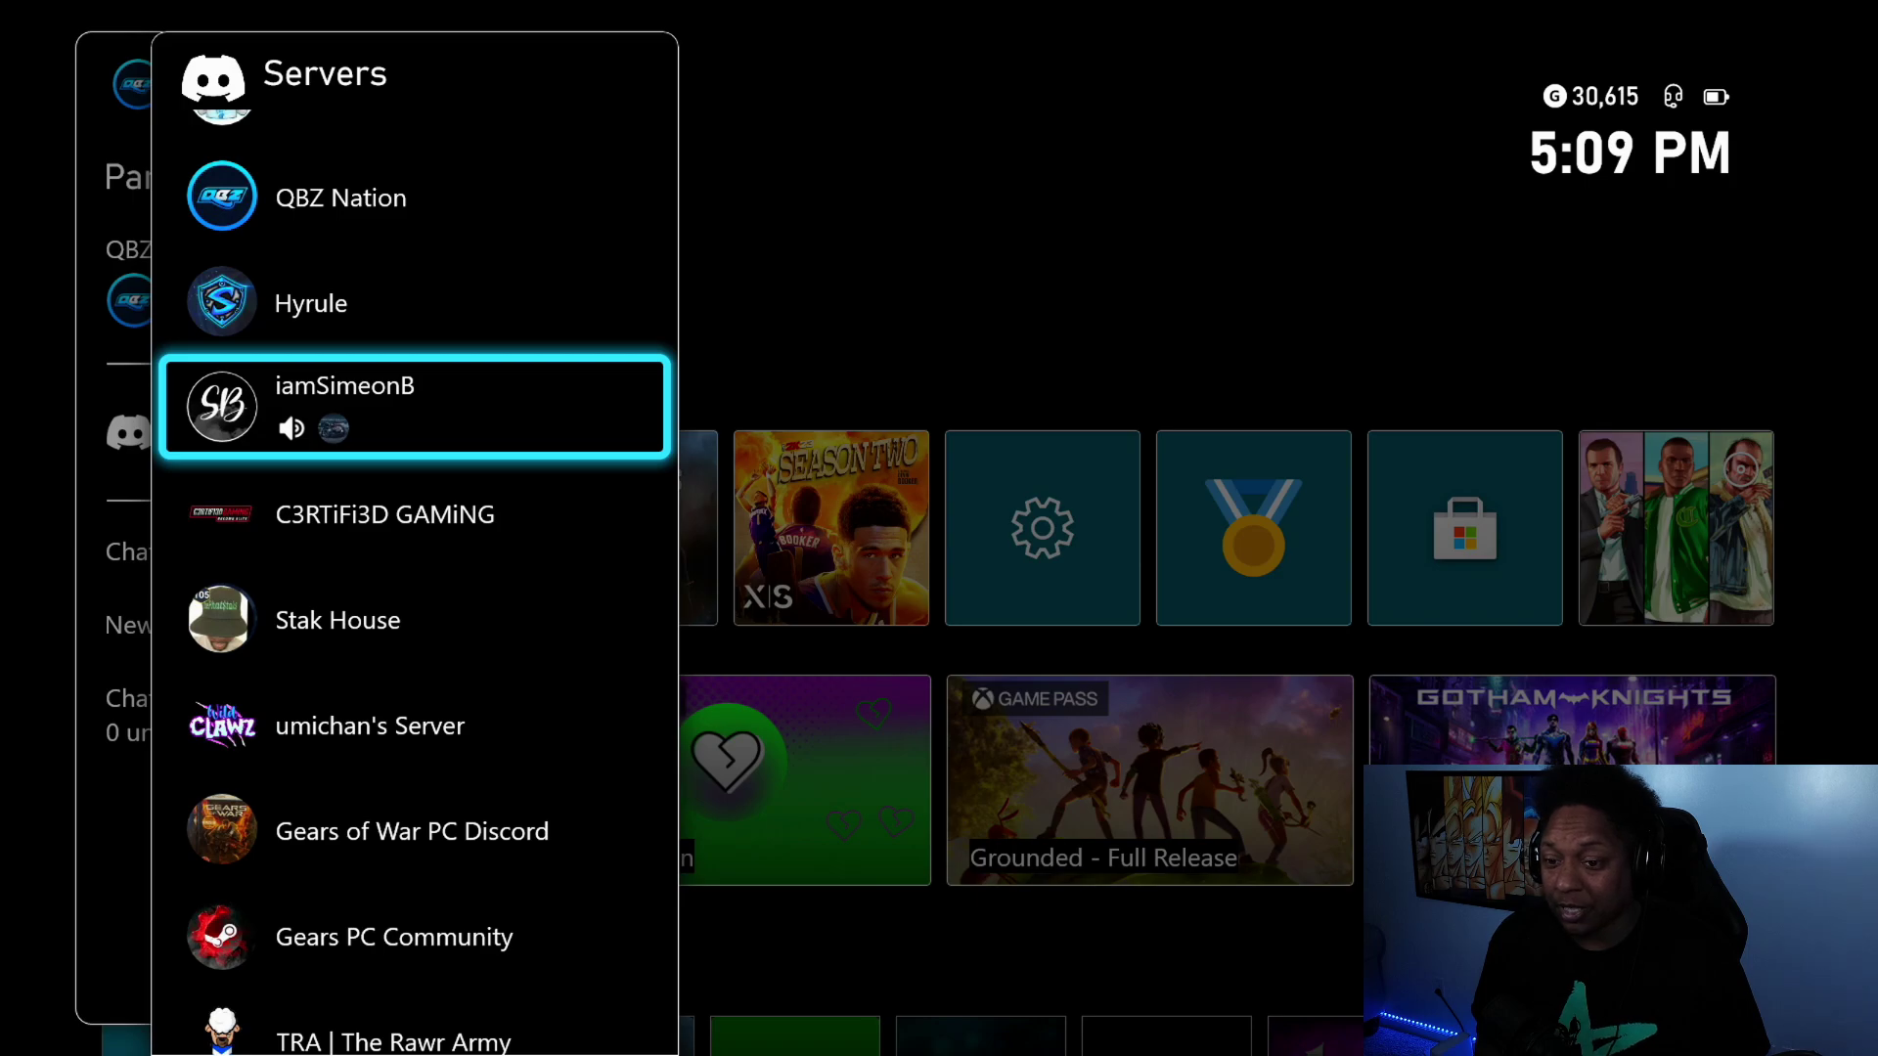
pyautogui.press('Return')
pyautogui.press('Down')
pyautogui.press('Down')
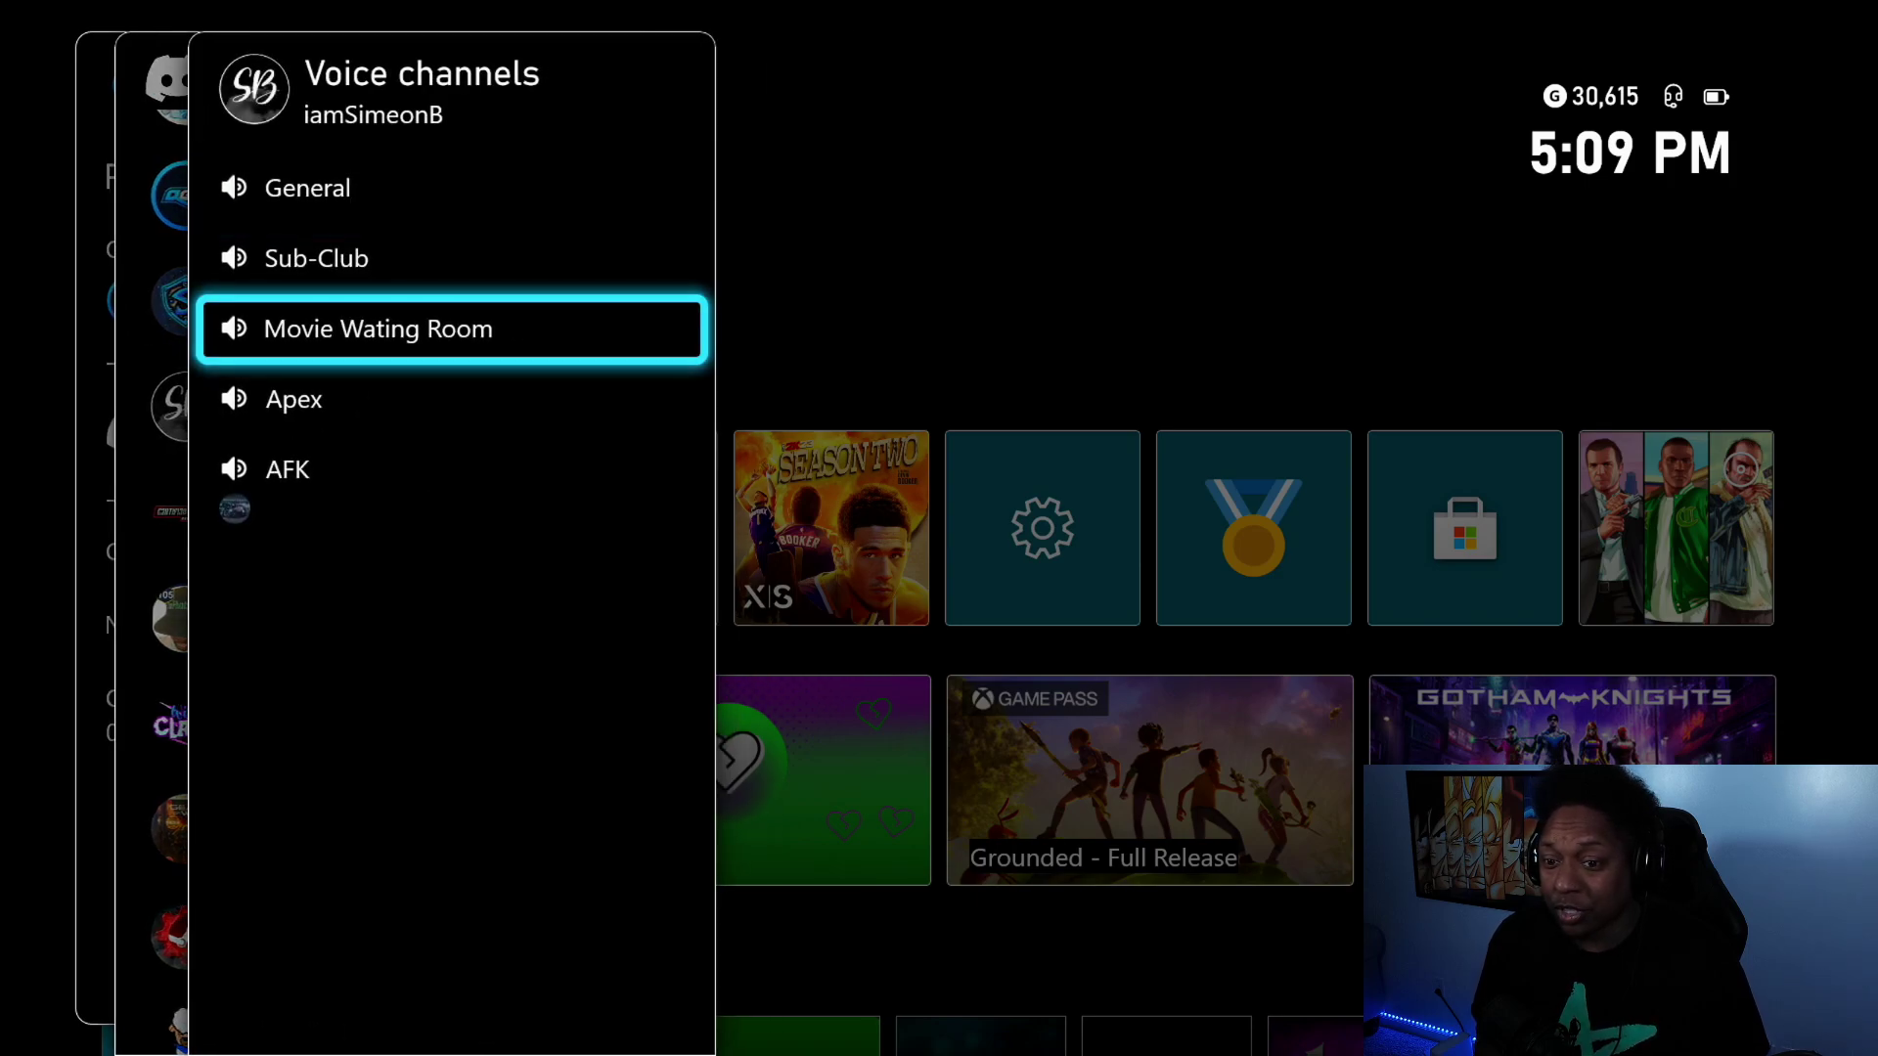
pyautogui.press('Down')
pyautogui.press('Down')
pyautogui.press('Up')
pyautogui.press('Up')
pyautogui.press('Up')
pyautogui.press('Up')
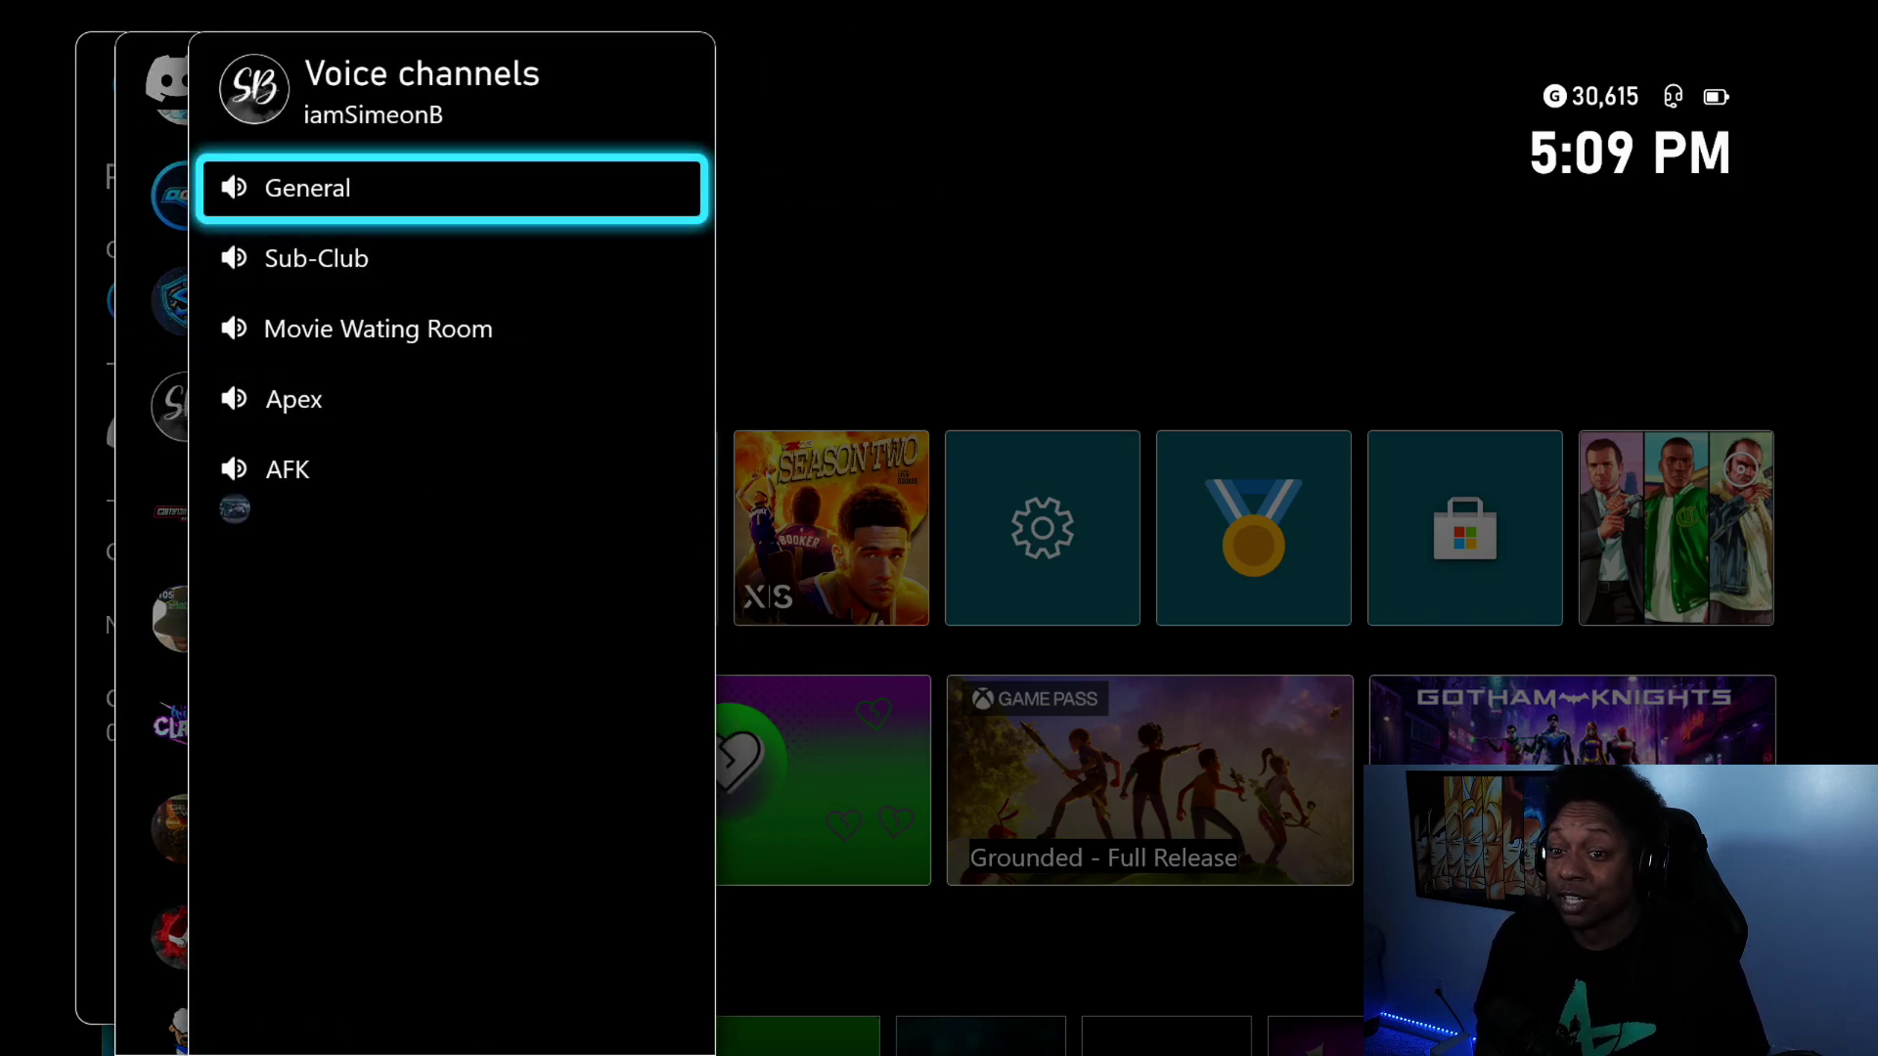
# - Check the Hyrule and FlossG0d servers' voice channels
pyautogui.press('Escape')
pyautogui.press('Up')
pyautogui.press('Down')
pyautogui.press('Return')
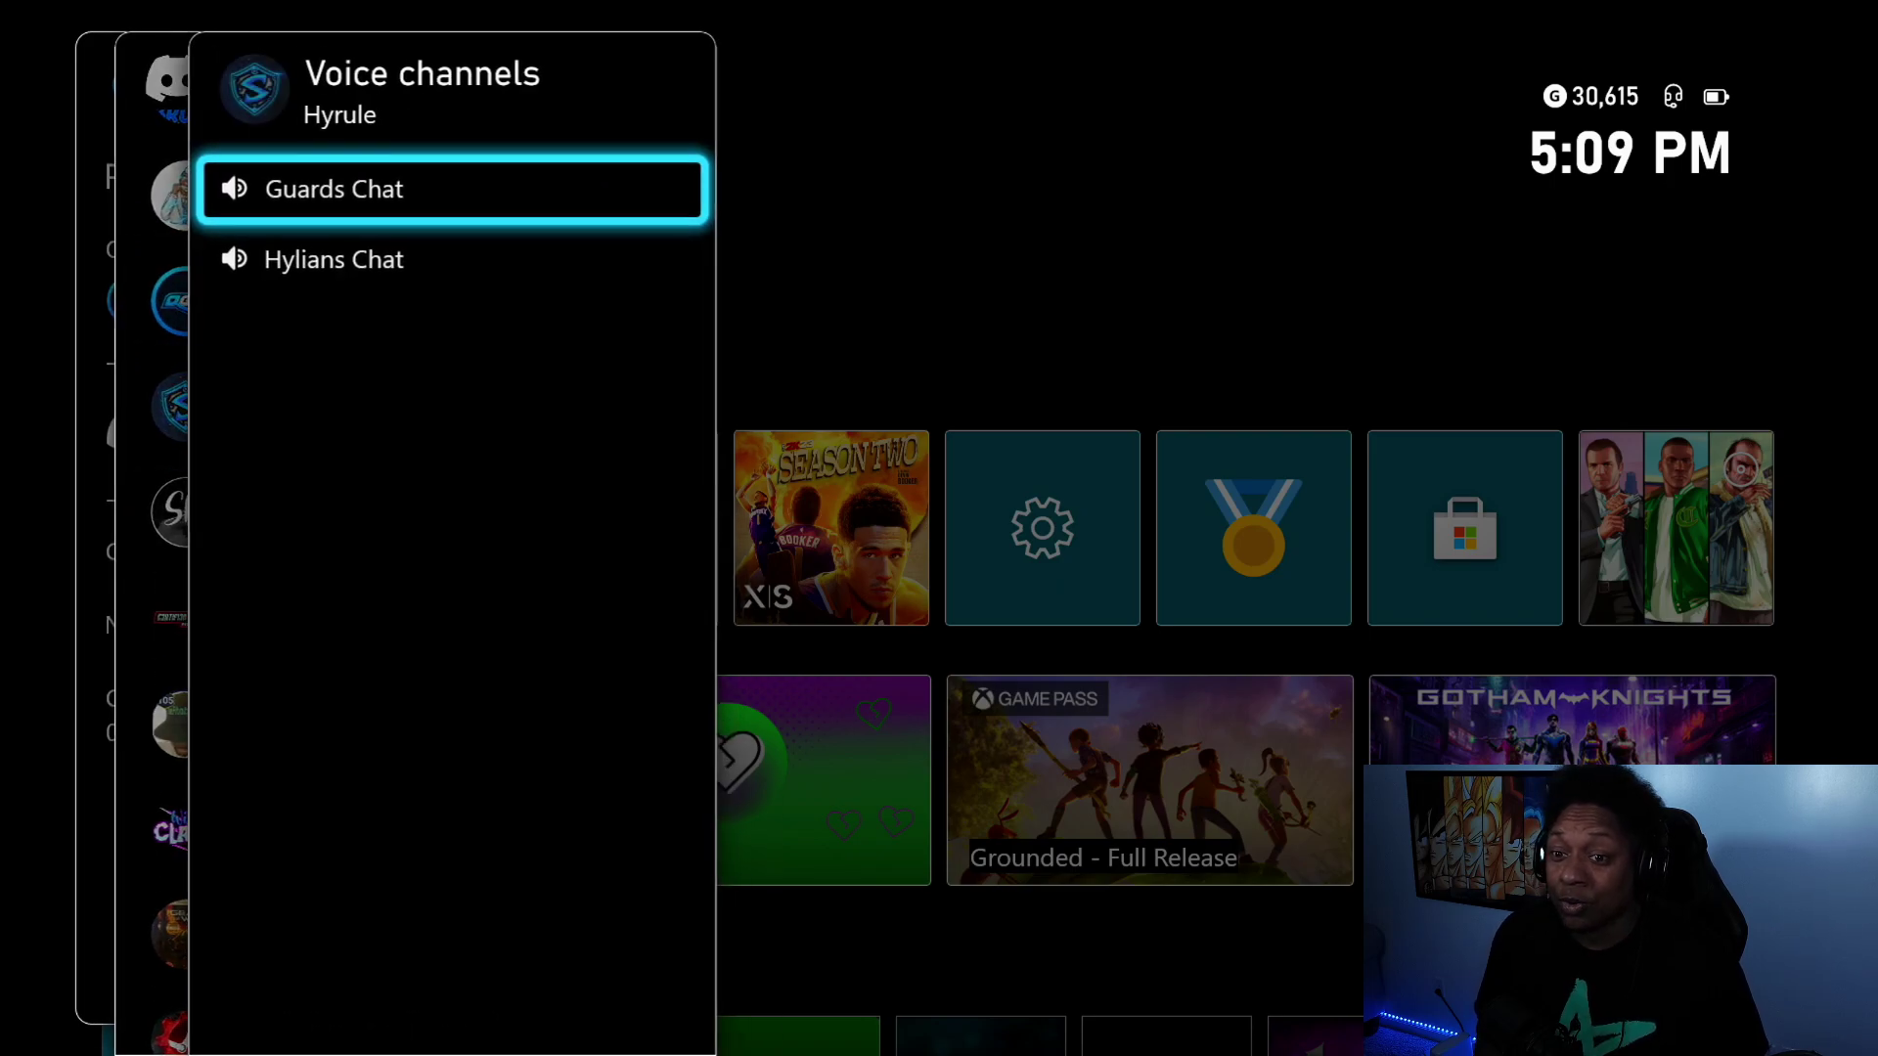
pyautogui.press('Down')
pyautogui.press('Escape')
pyautogui.press('Up')
pyautogui.press('Up')
pyautogui.press('Return')
pyautogui.press('Escape')
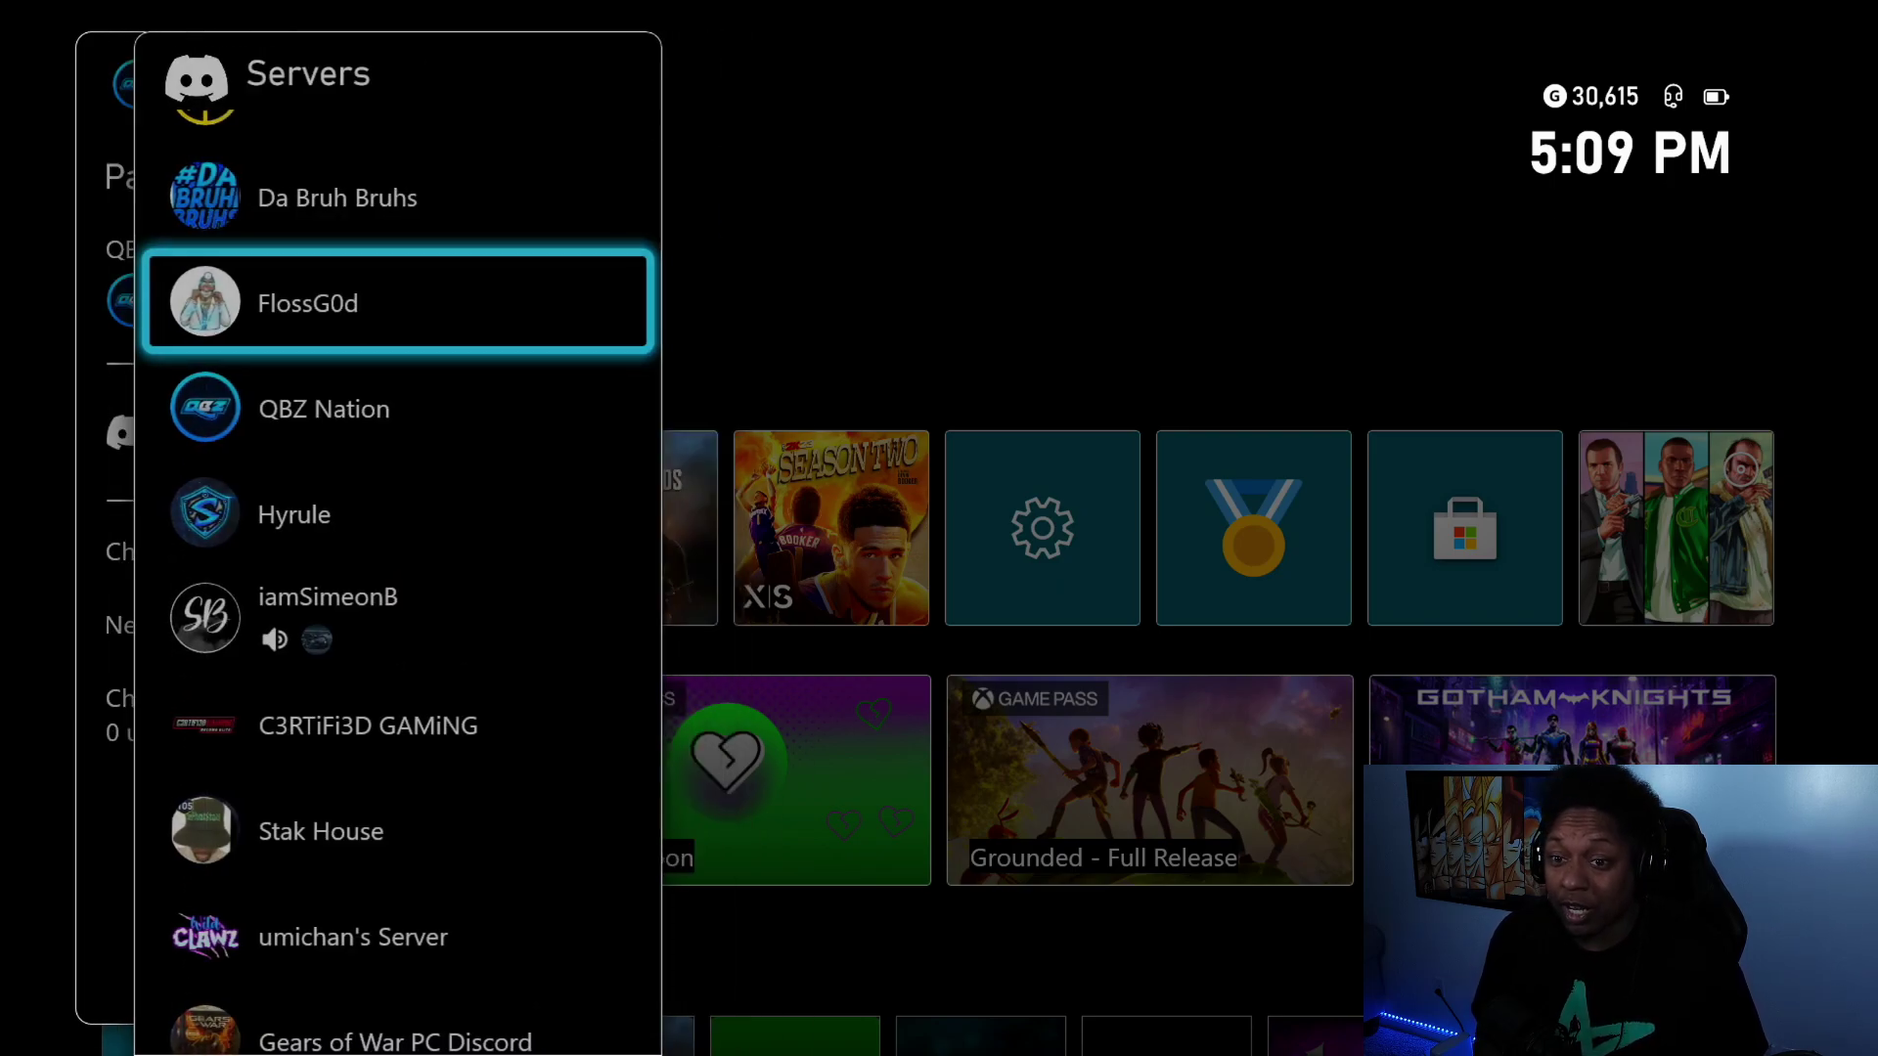
# - Pick QBZ Nation and join its General voice channel
pyautogui.press('Down')
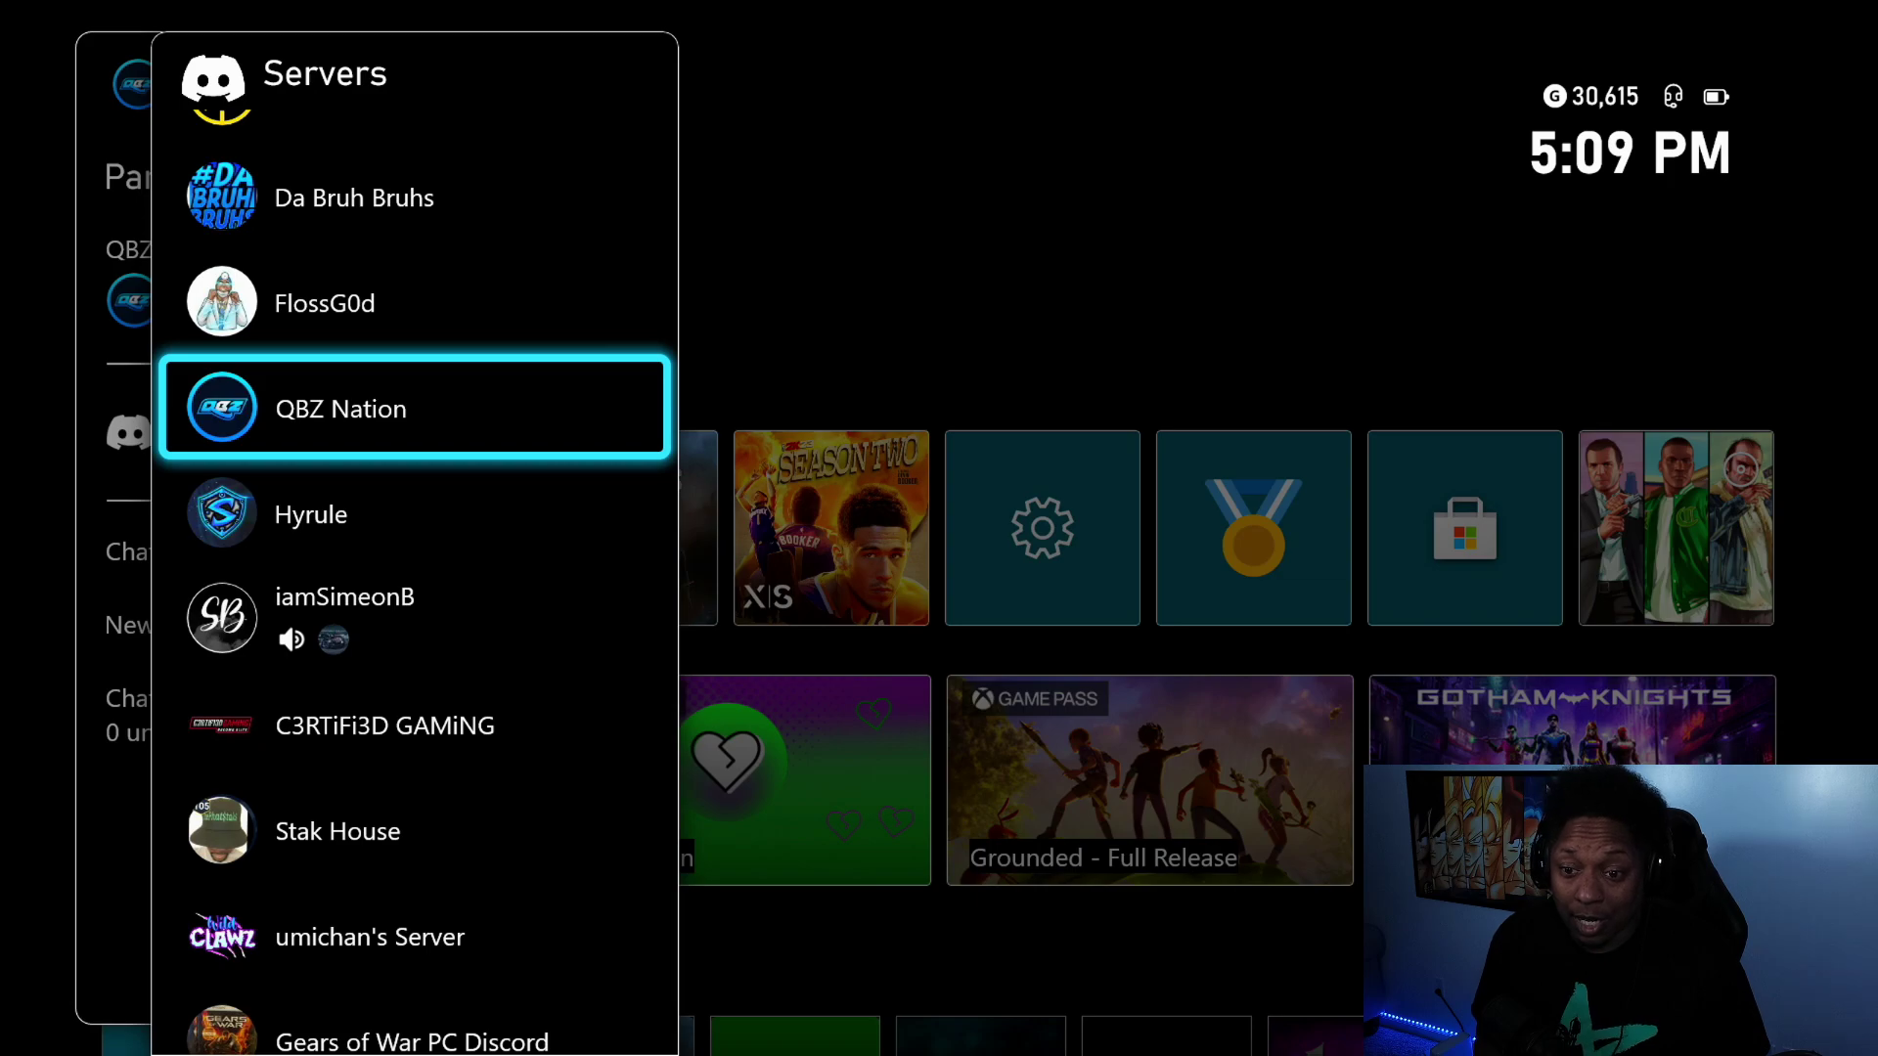
pyautogui.press('Return')
pyautogui.press('Down')
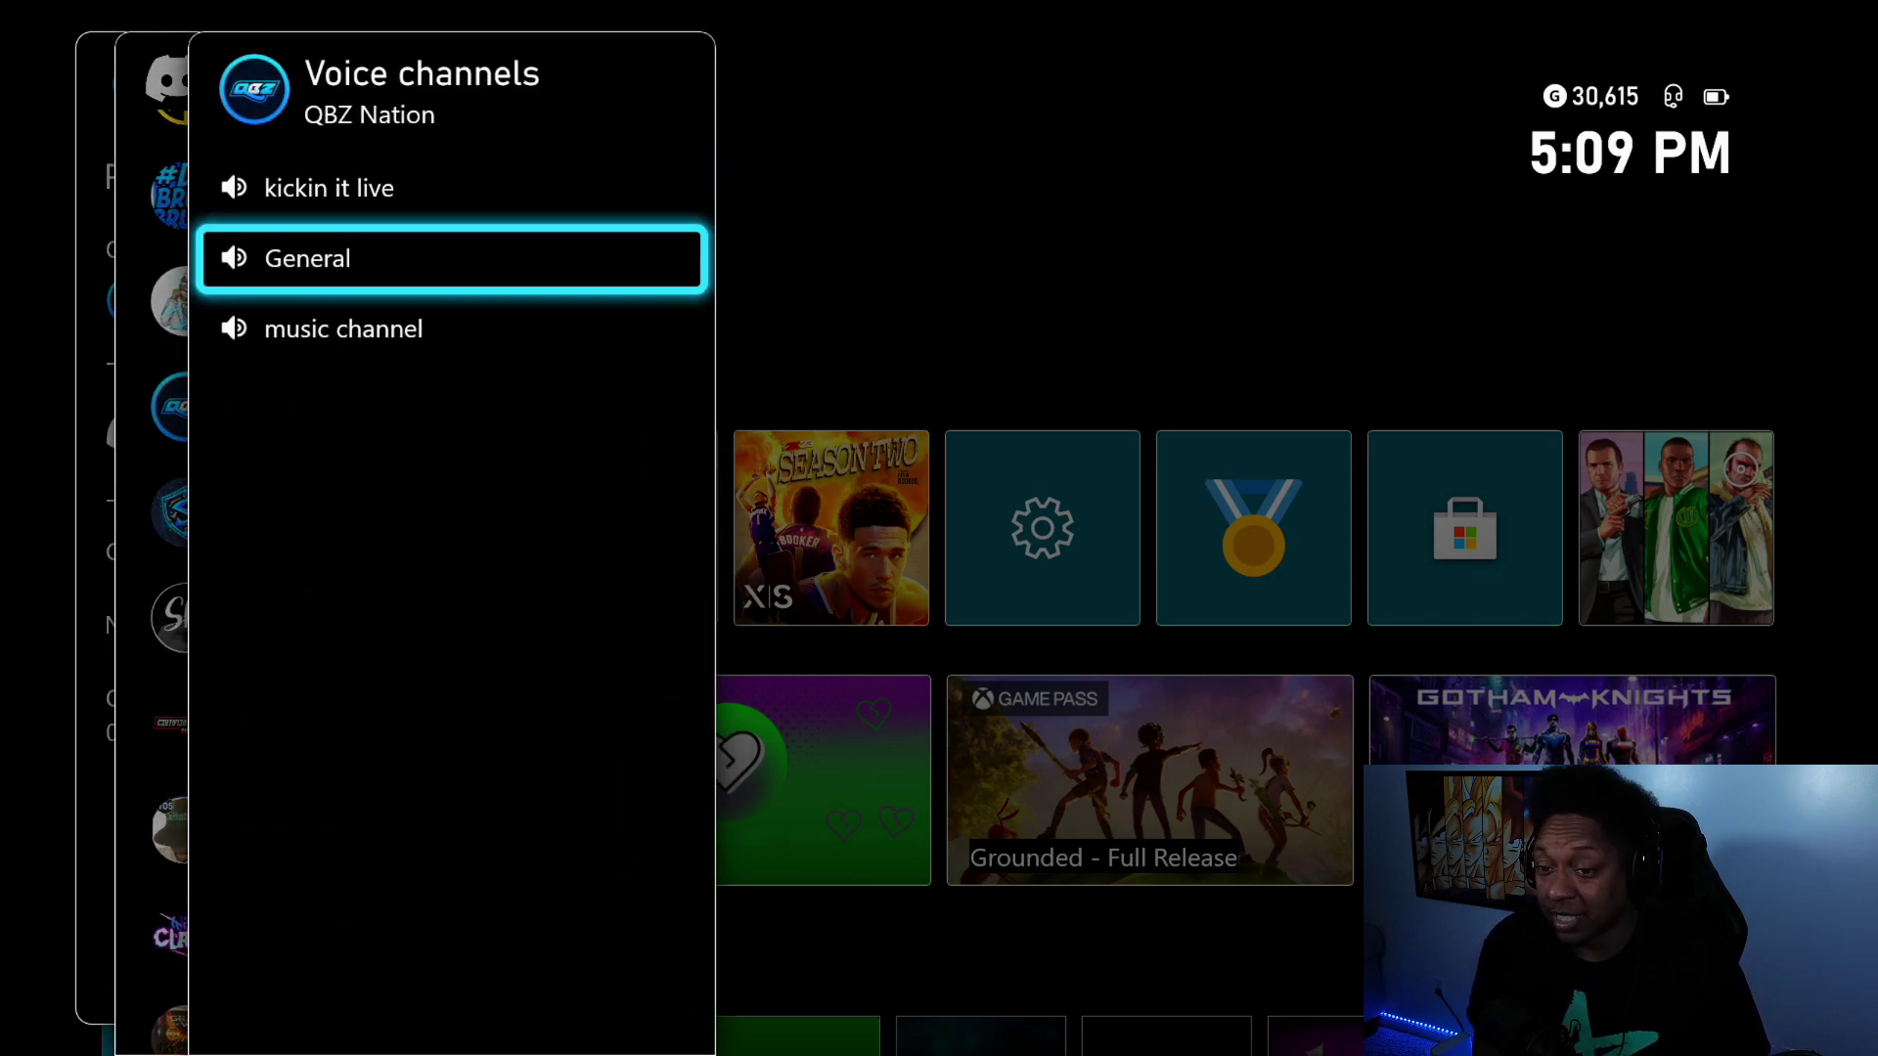
pyautogui.press('Return')
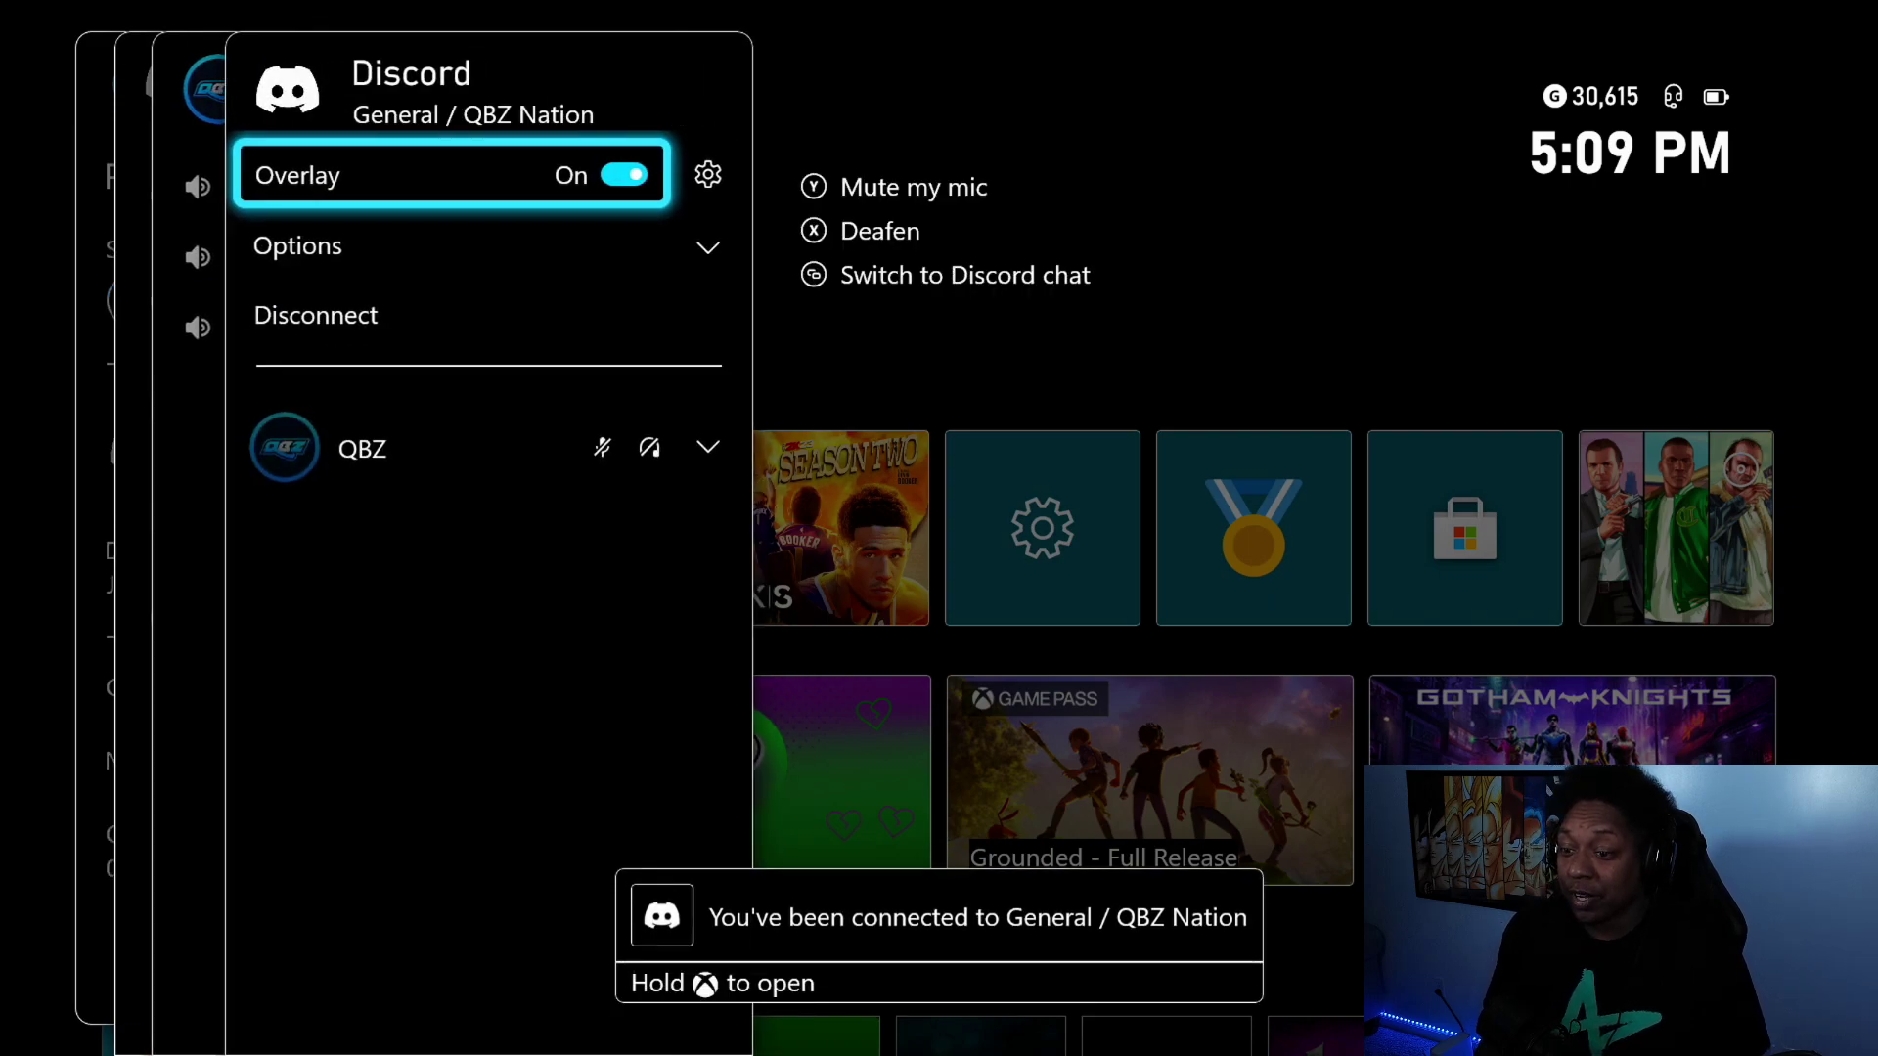
# - Turn off Switch to game chat in the Discord call options
pyautogui.press('Down')
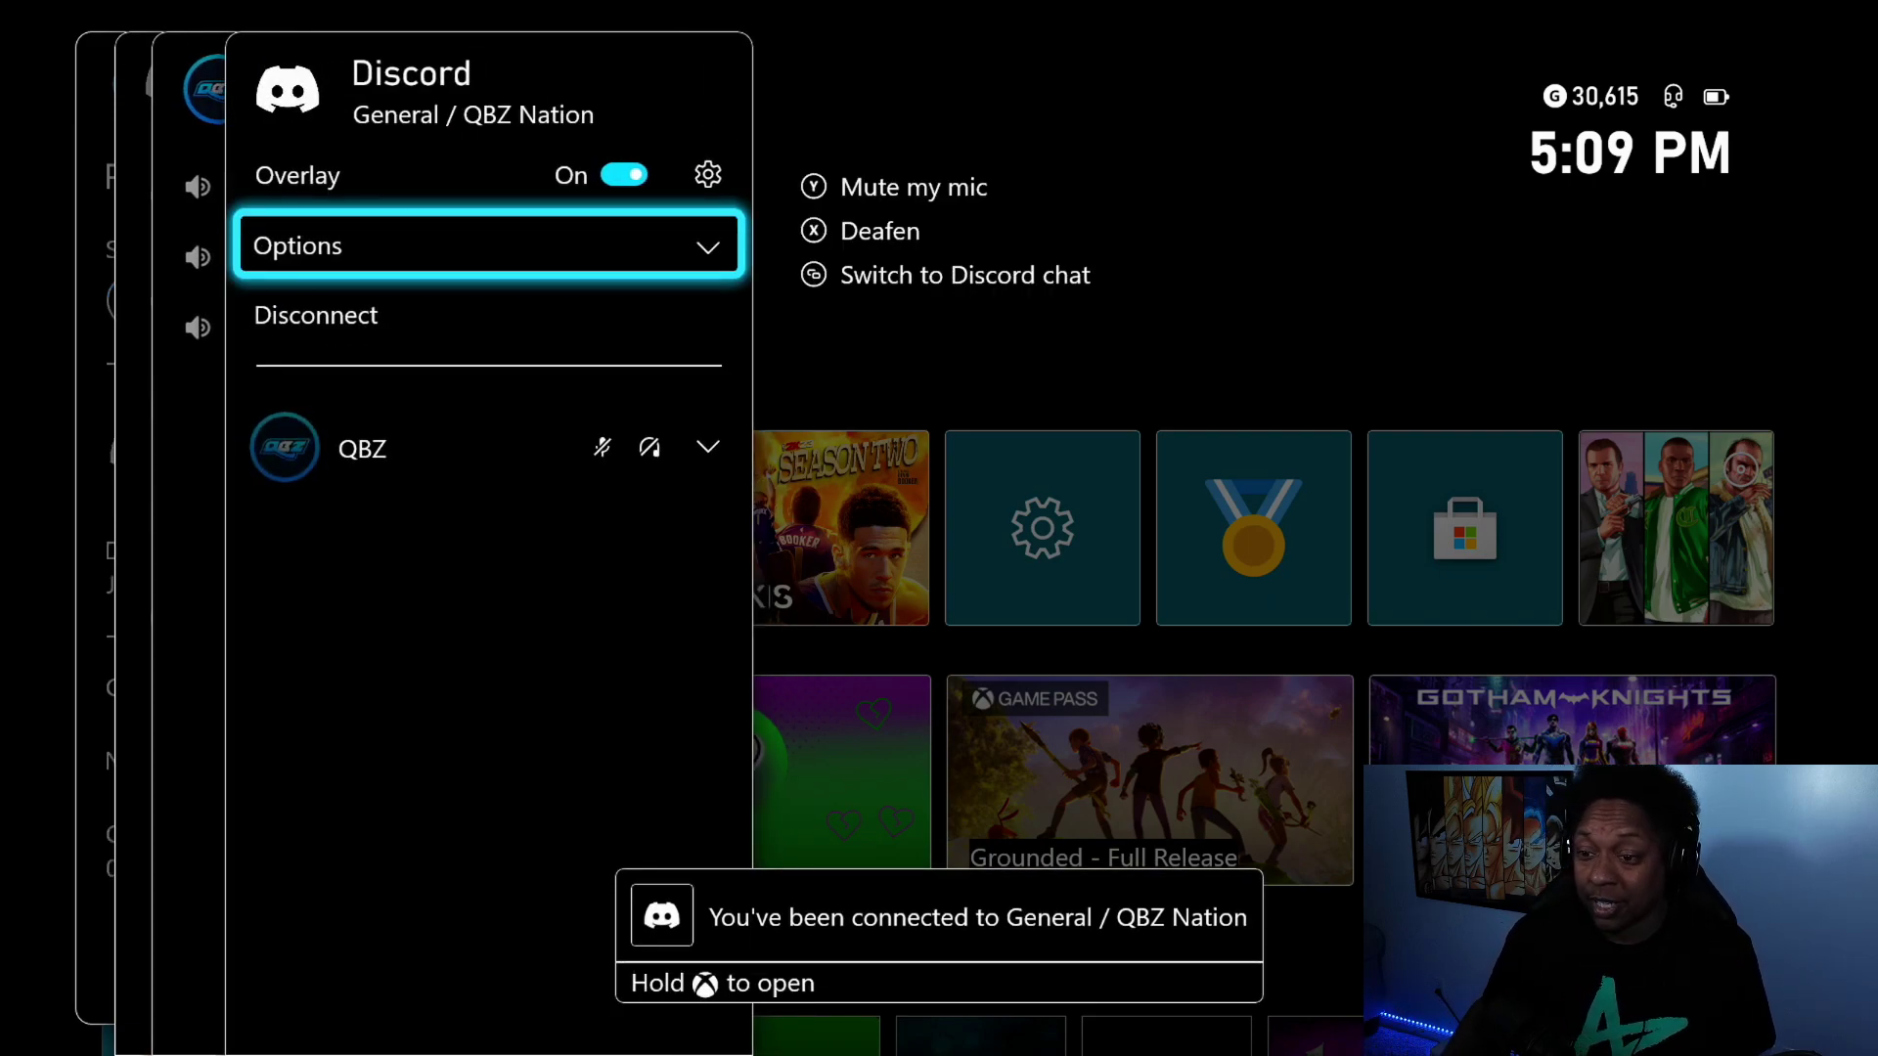
pyautogui.press('Down')
pyautogui.press('Up')
pyautogui.press('Up')
pyautogui.press('Return')
pyautogui.press('Down')
pyautogui.press('Down')
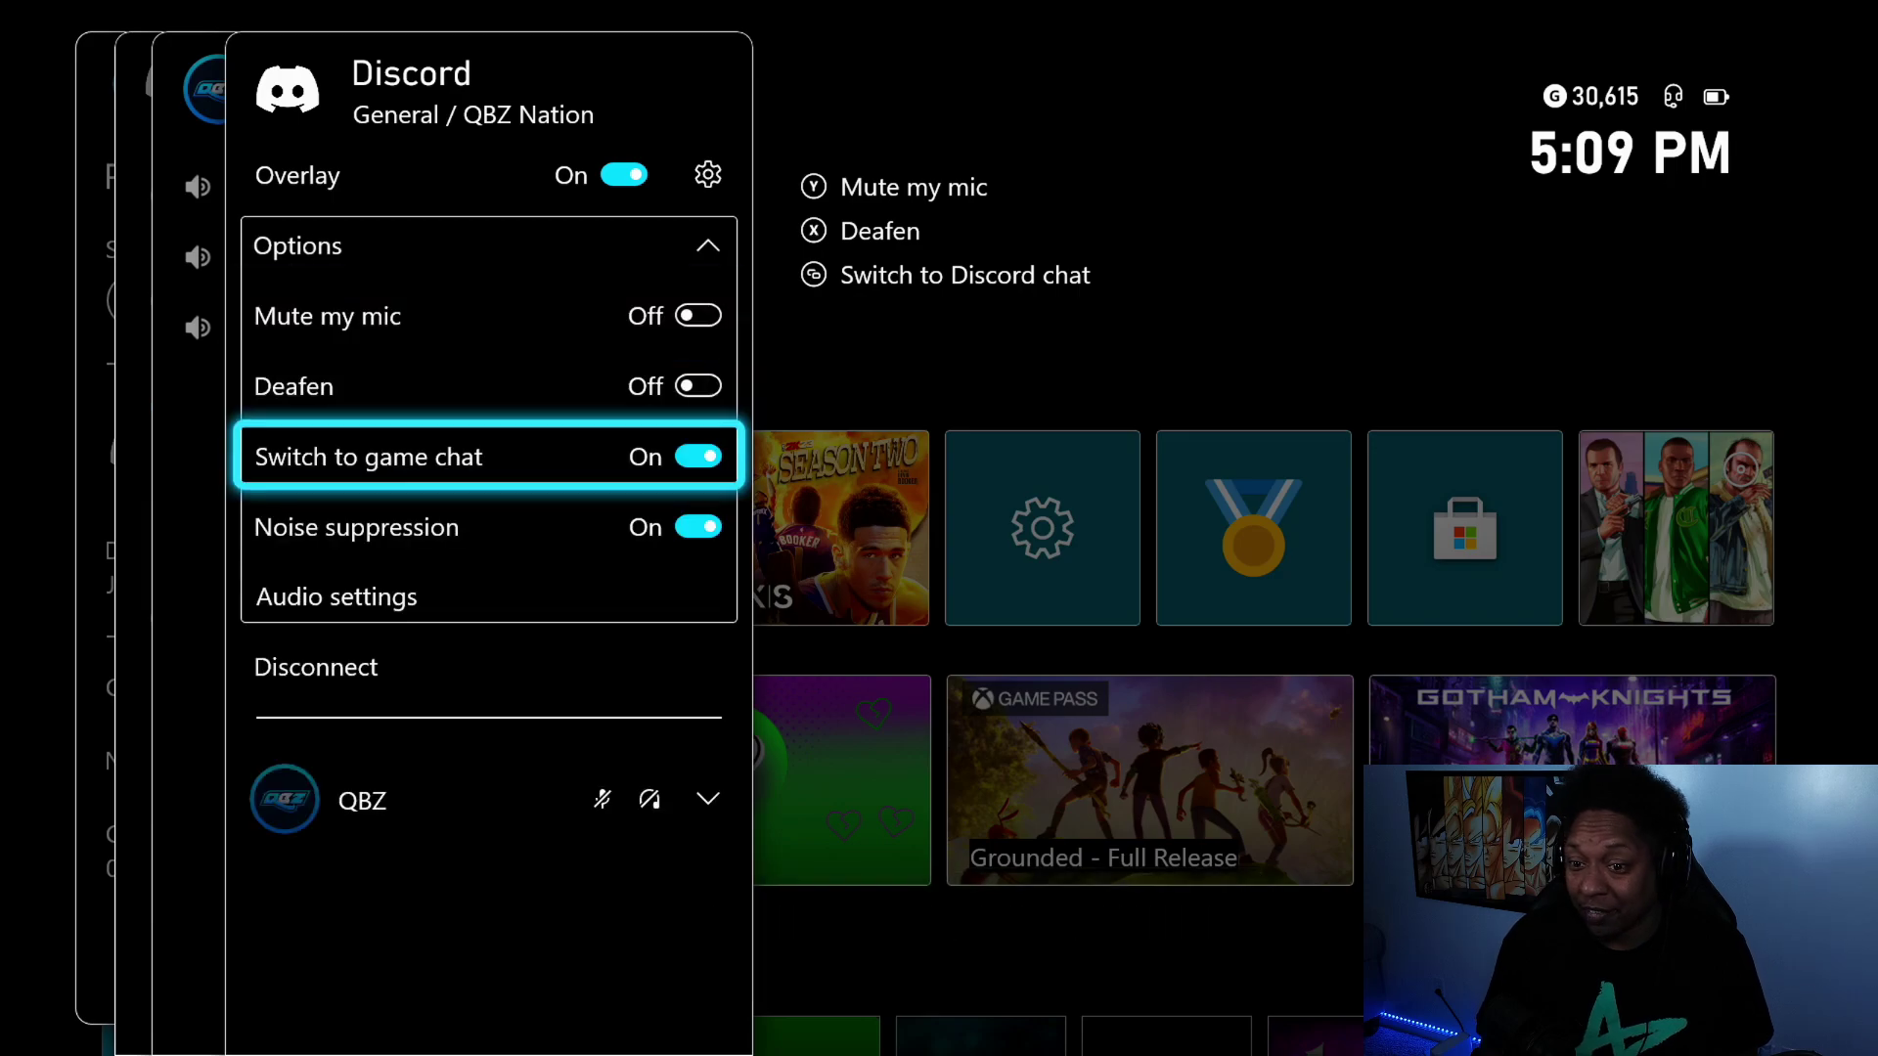
pyautogui.press('Return')
pyautogui.press('Up')
pyautogui.press('Up')
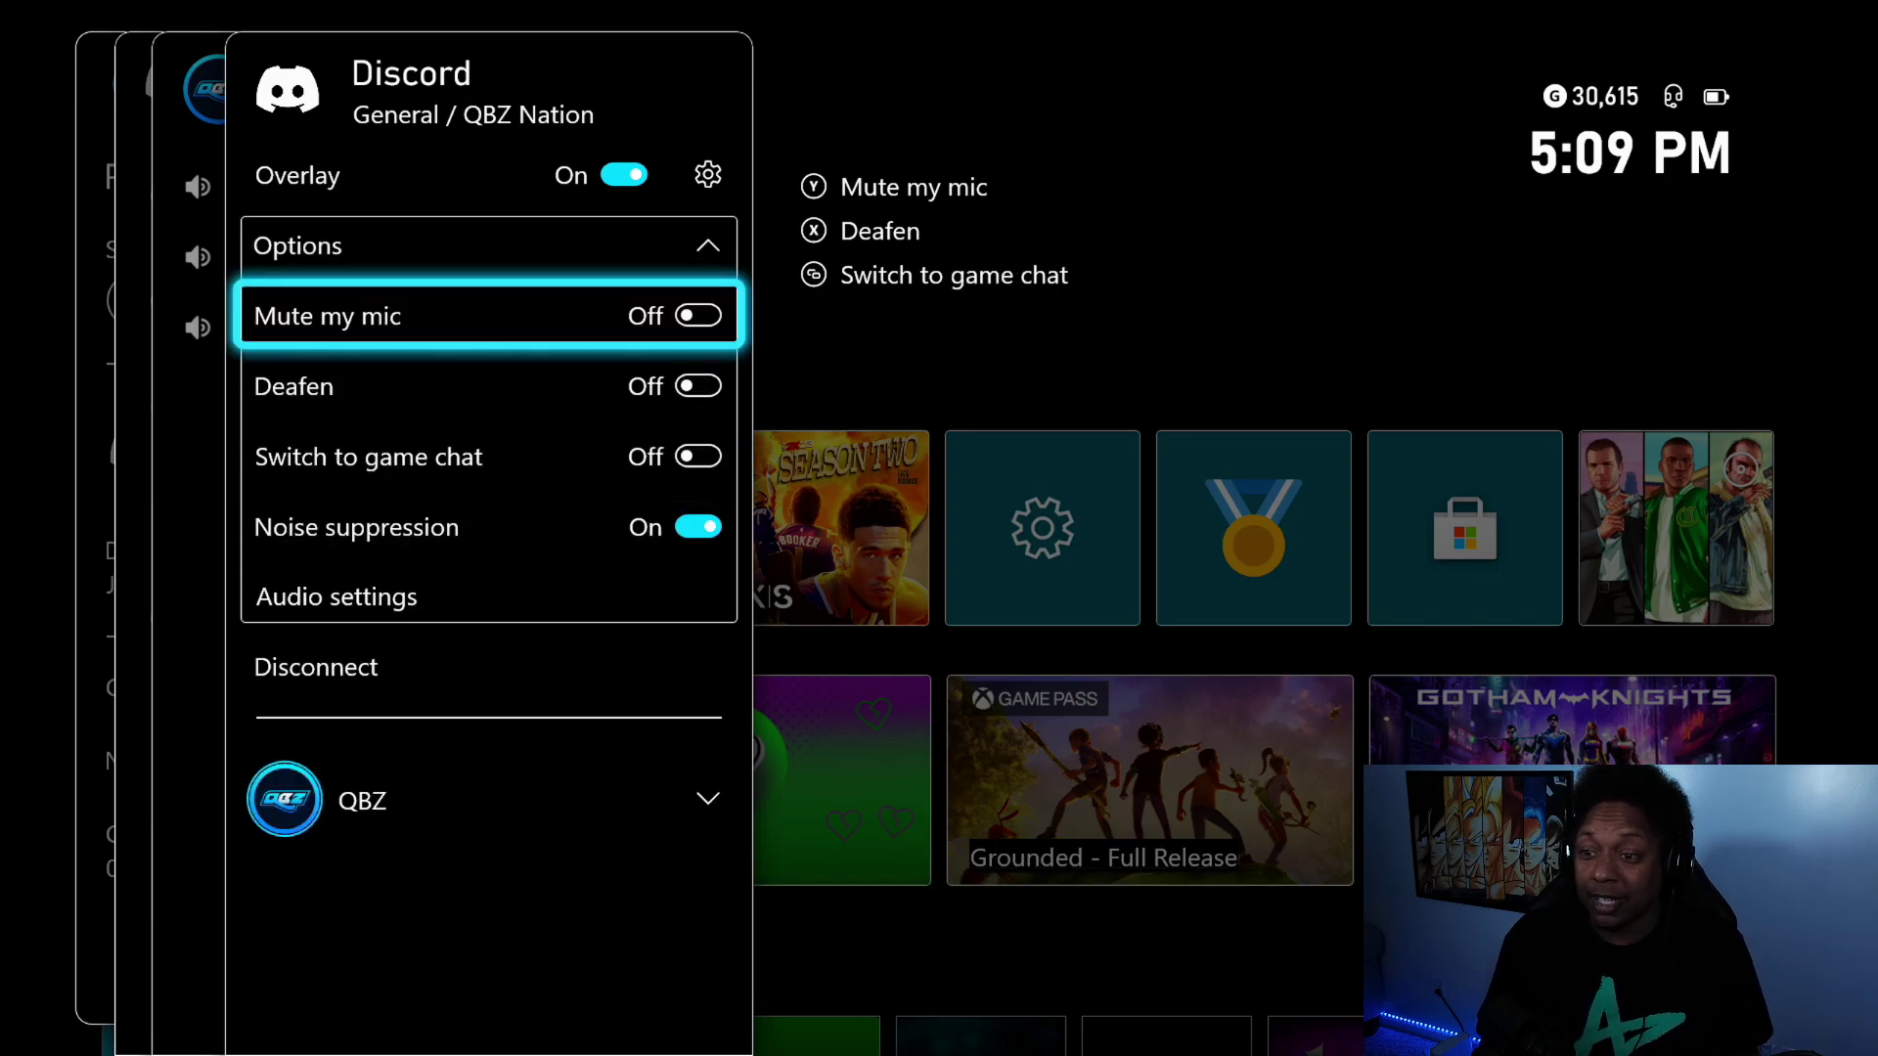
pyautogui.press('Up')
# - Check the QBZ member's options, then back out to Parties & chats
pyautogui.press('Return')
pyautogui.press('Down')
pyautogui.press('Down')
pyautogui.press('Return')
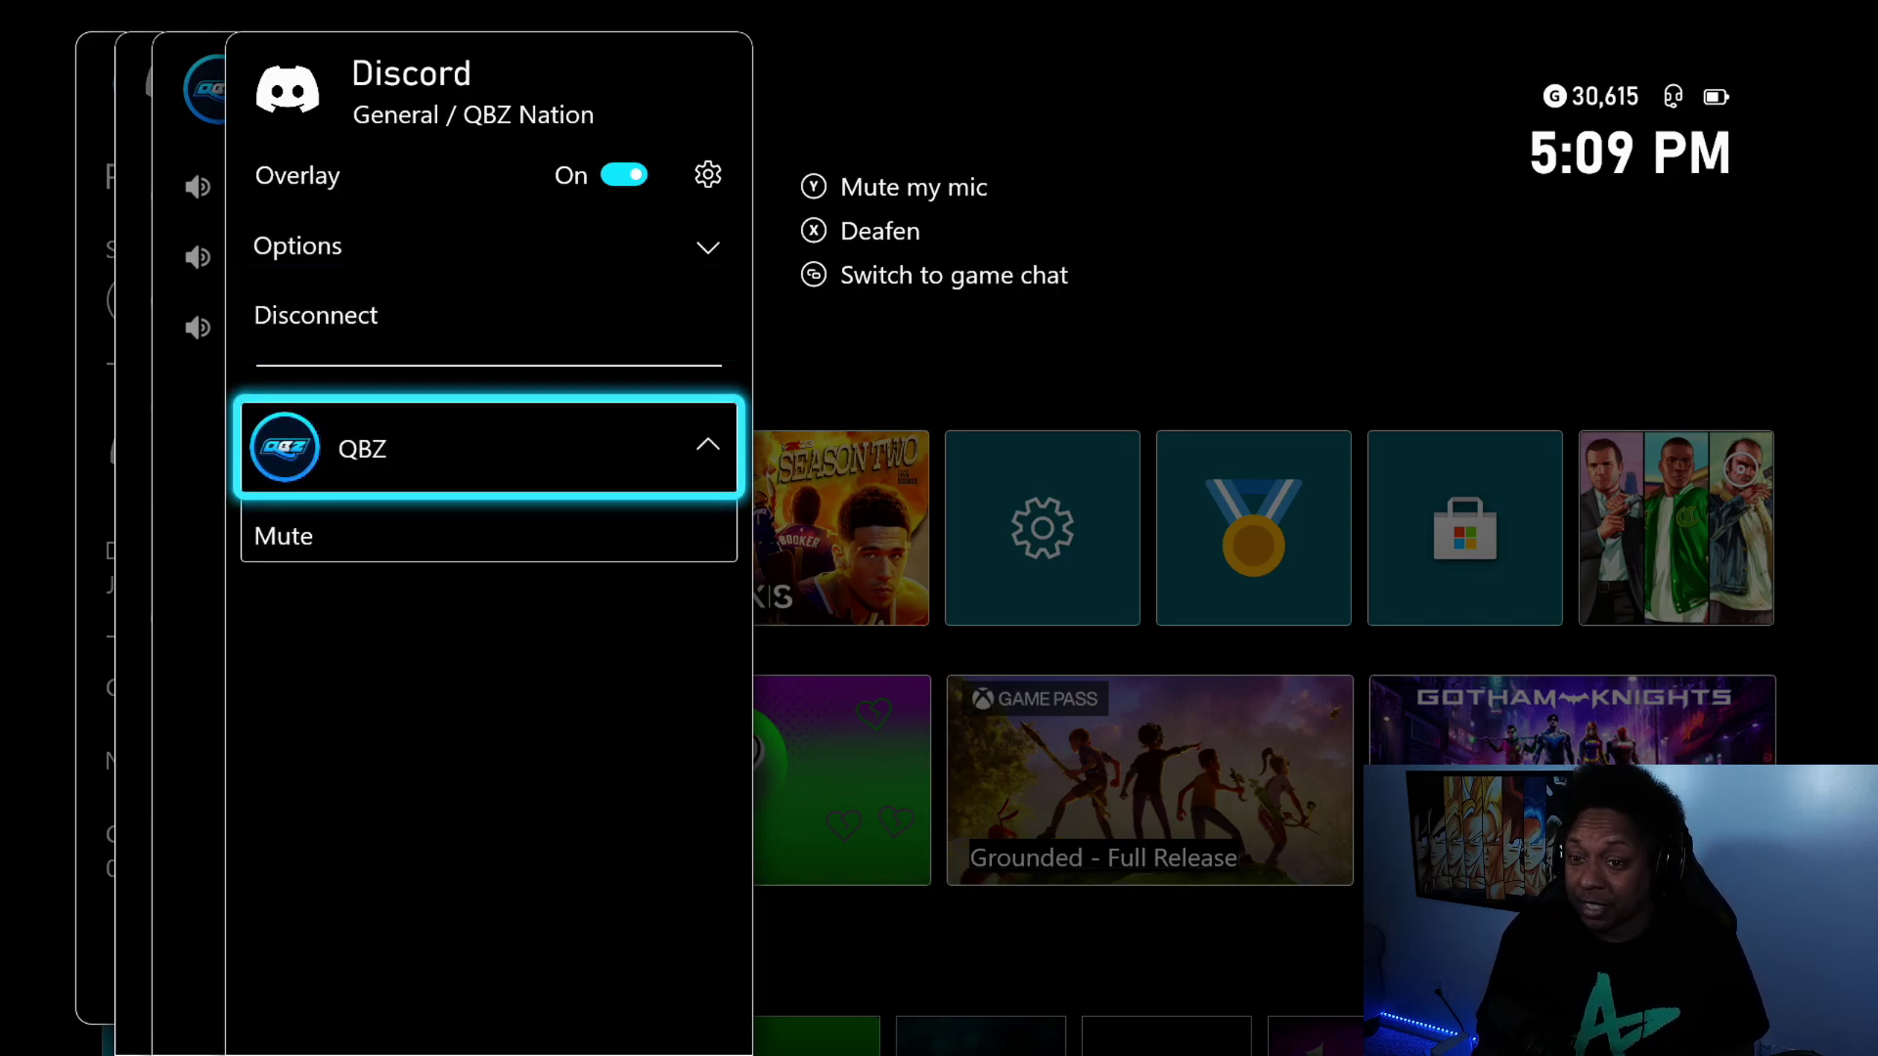
pyautogui.press('Return')
pyautogui.press('Up')
pyautogui.press('Up')
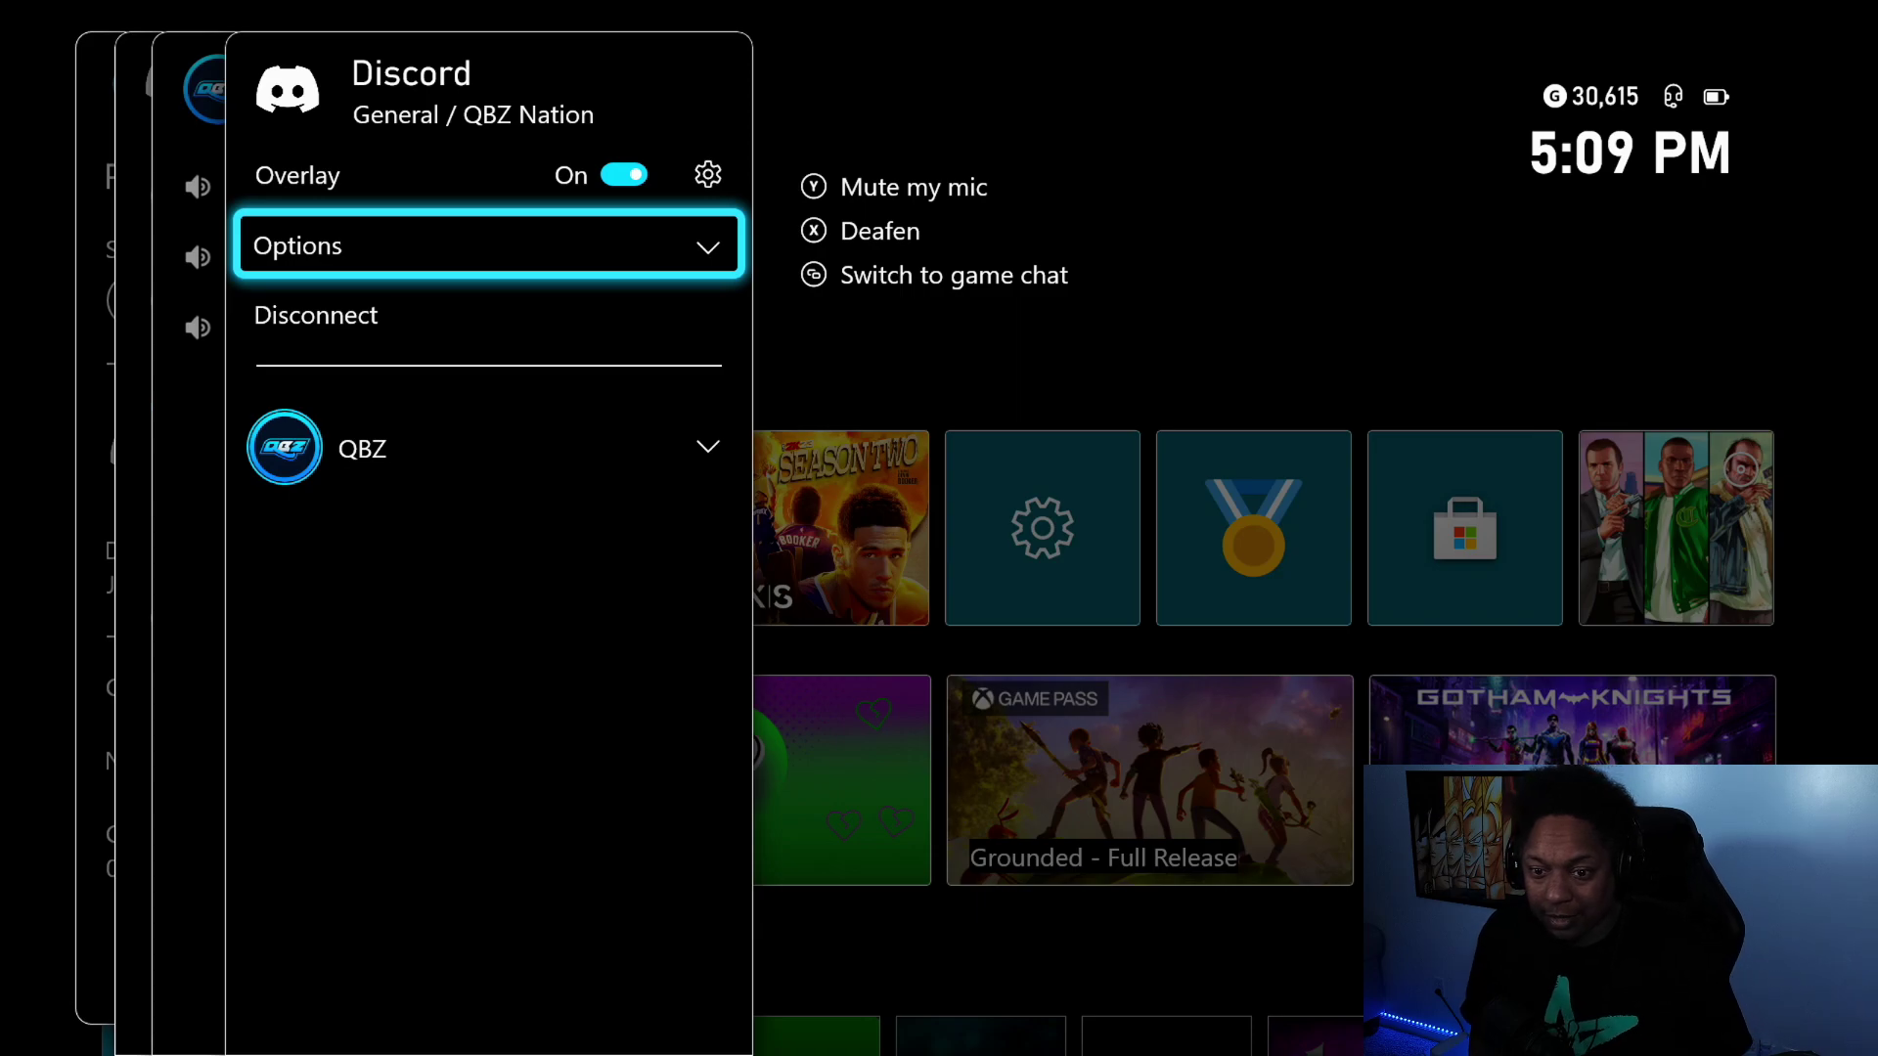
pyautogui.press('Up')
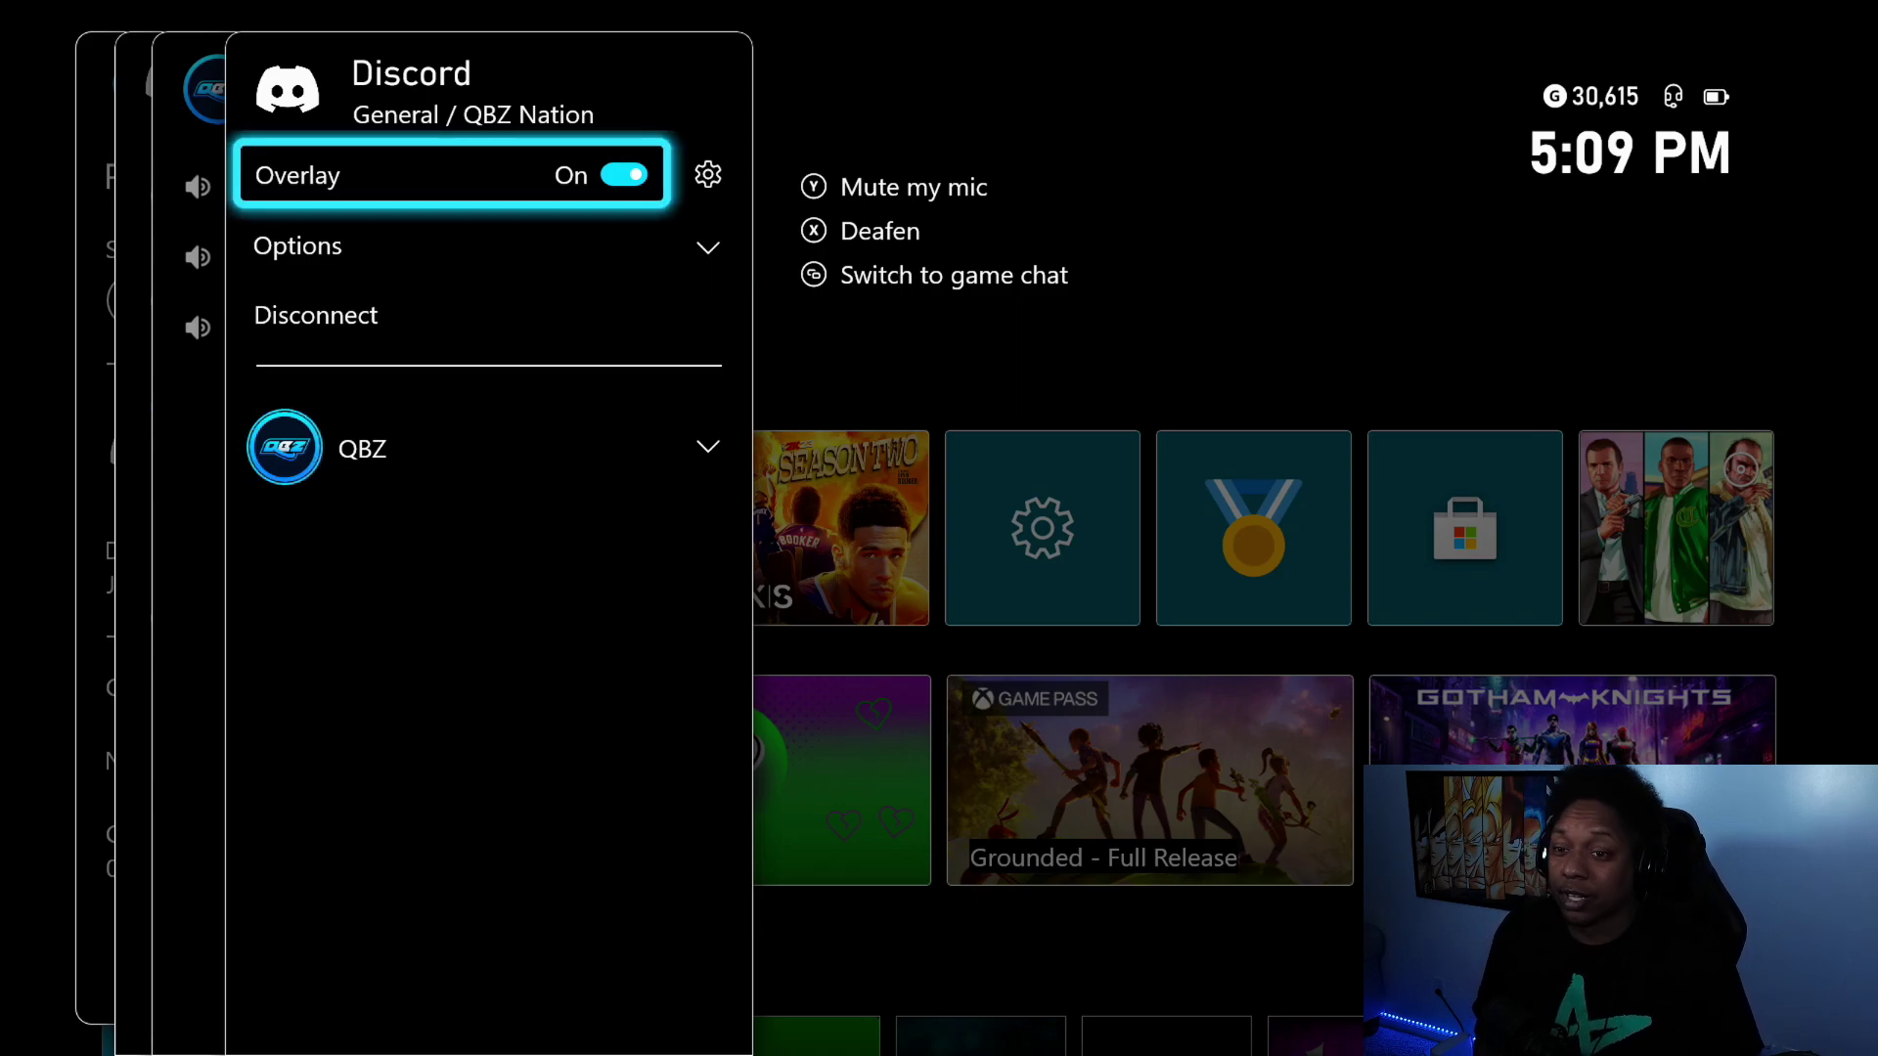
pyautogui.press('Escape')
pyautogui.press('Up')
pyautogui.press('Escape')
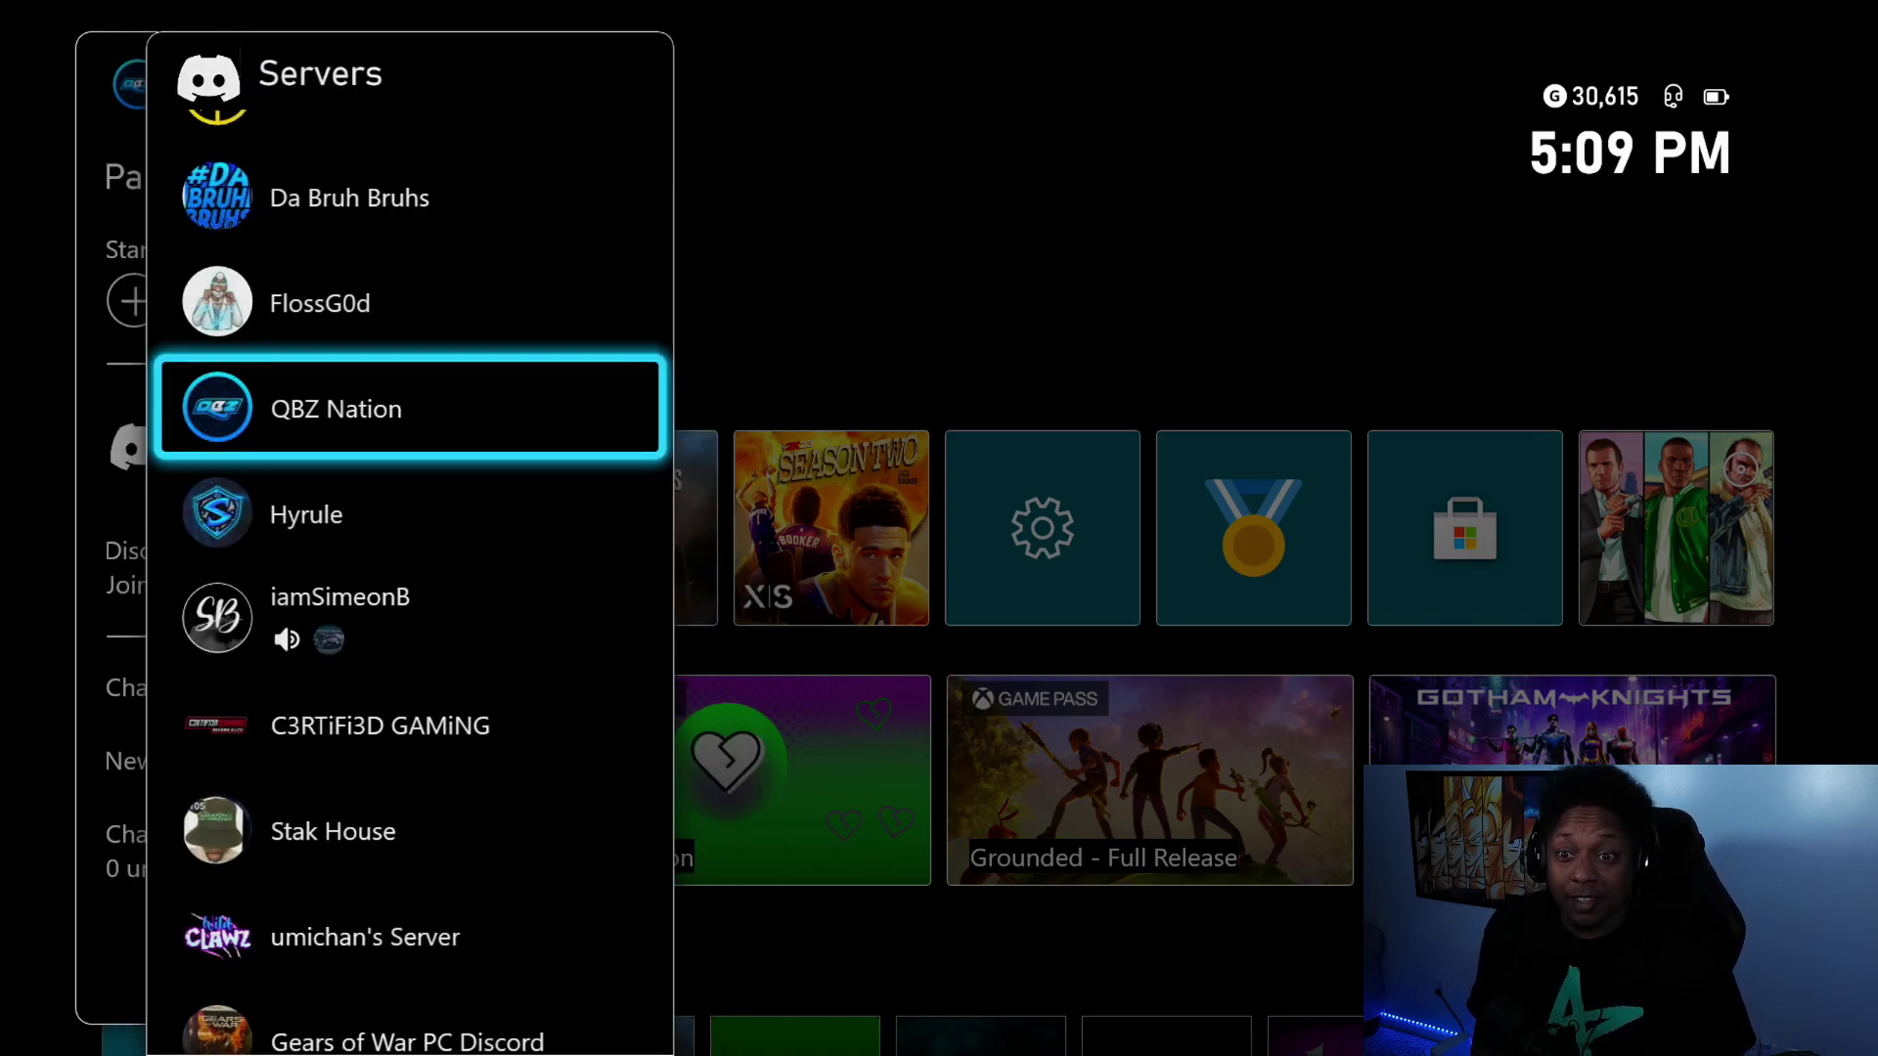
pyautogui.press('Escape')
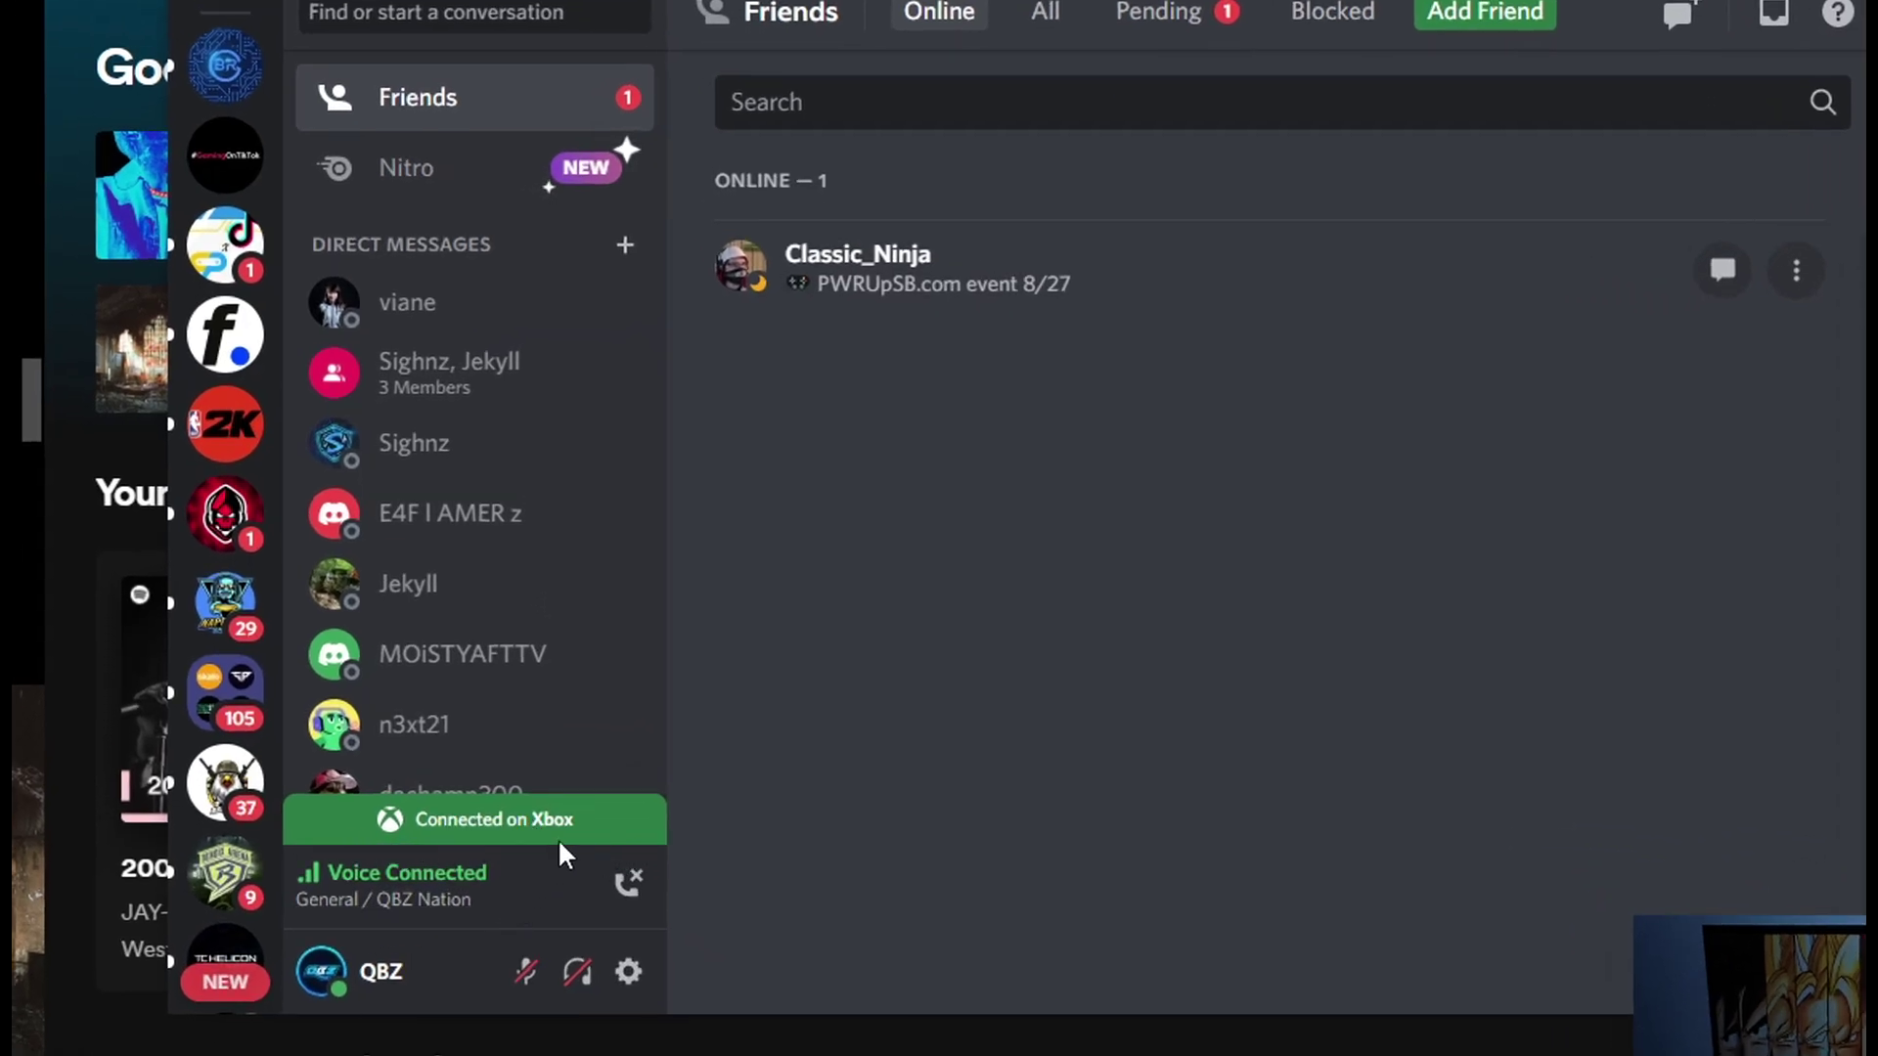
pyautogui.scroll(-1, 522, 708)
pyautogui.scroll(-5, 509, 710)
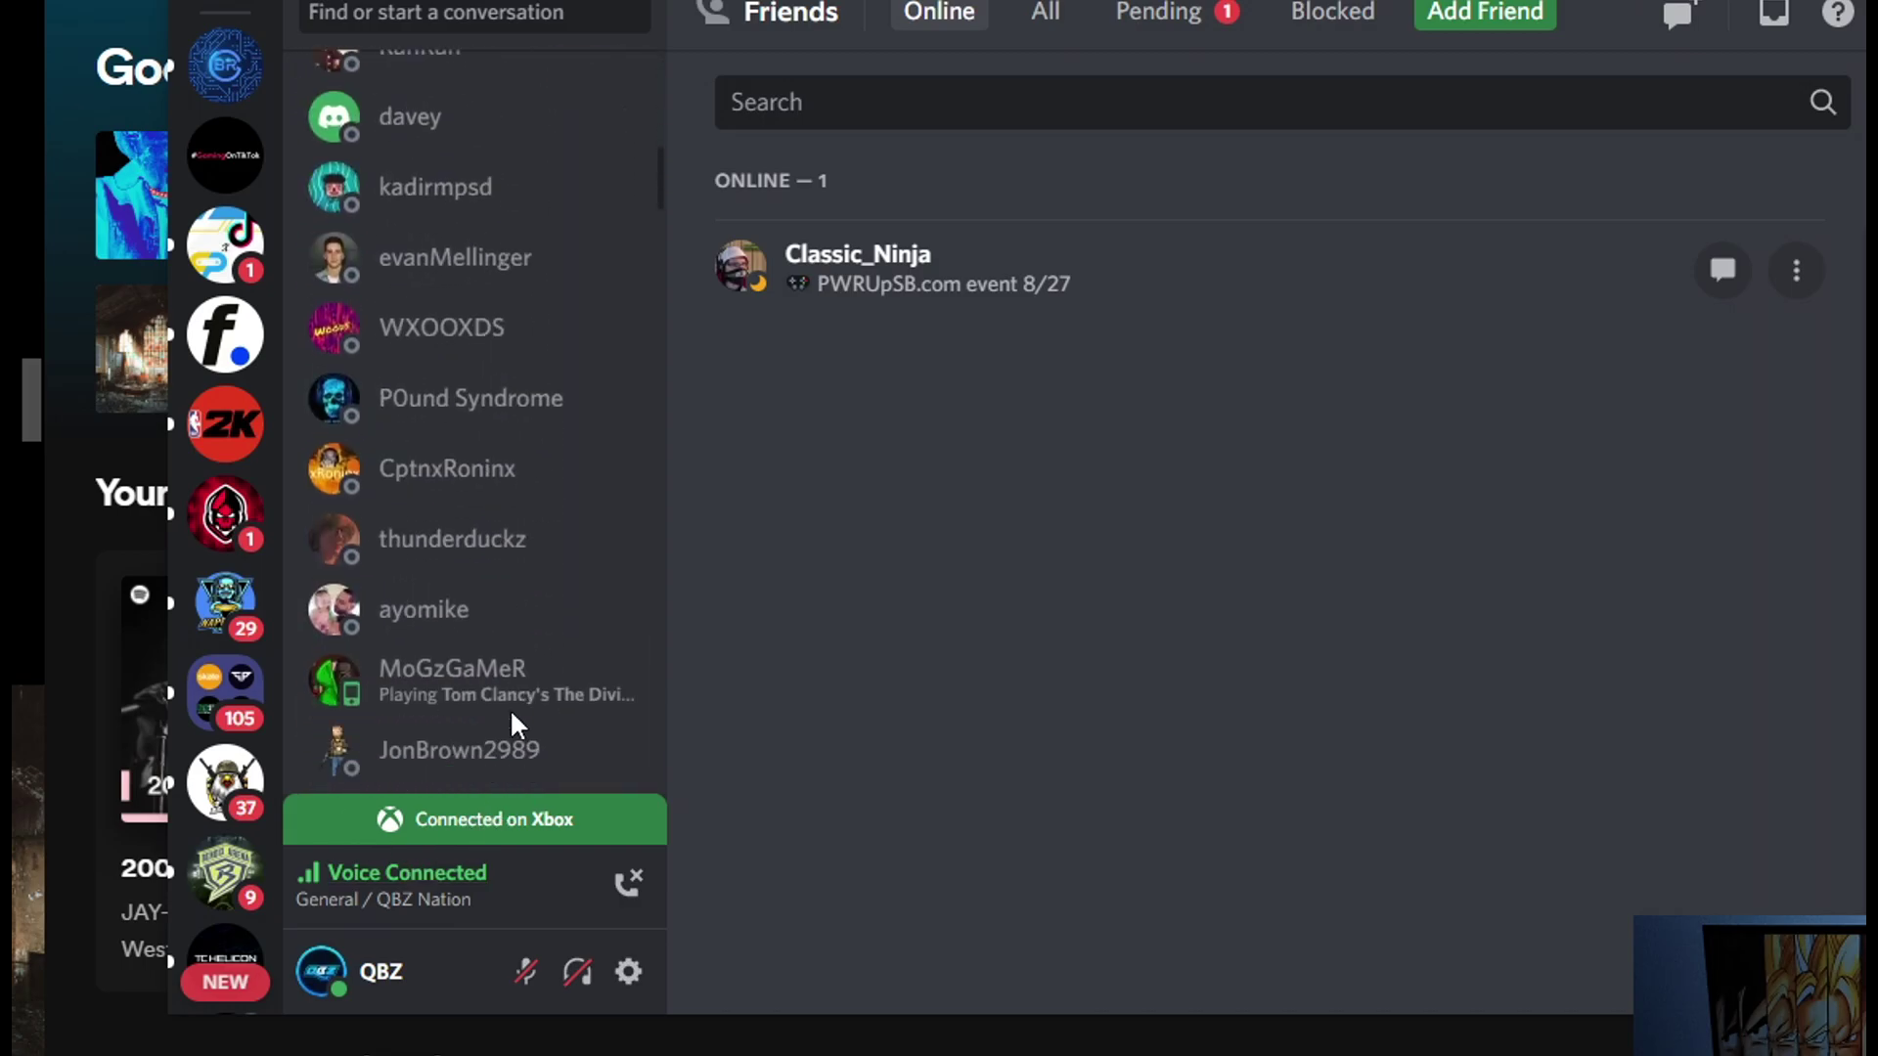
pyautogui.scroll(-5, 231, 670)
pyautogui.scroll(-3, 231, 671)
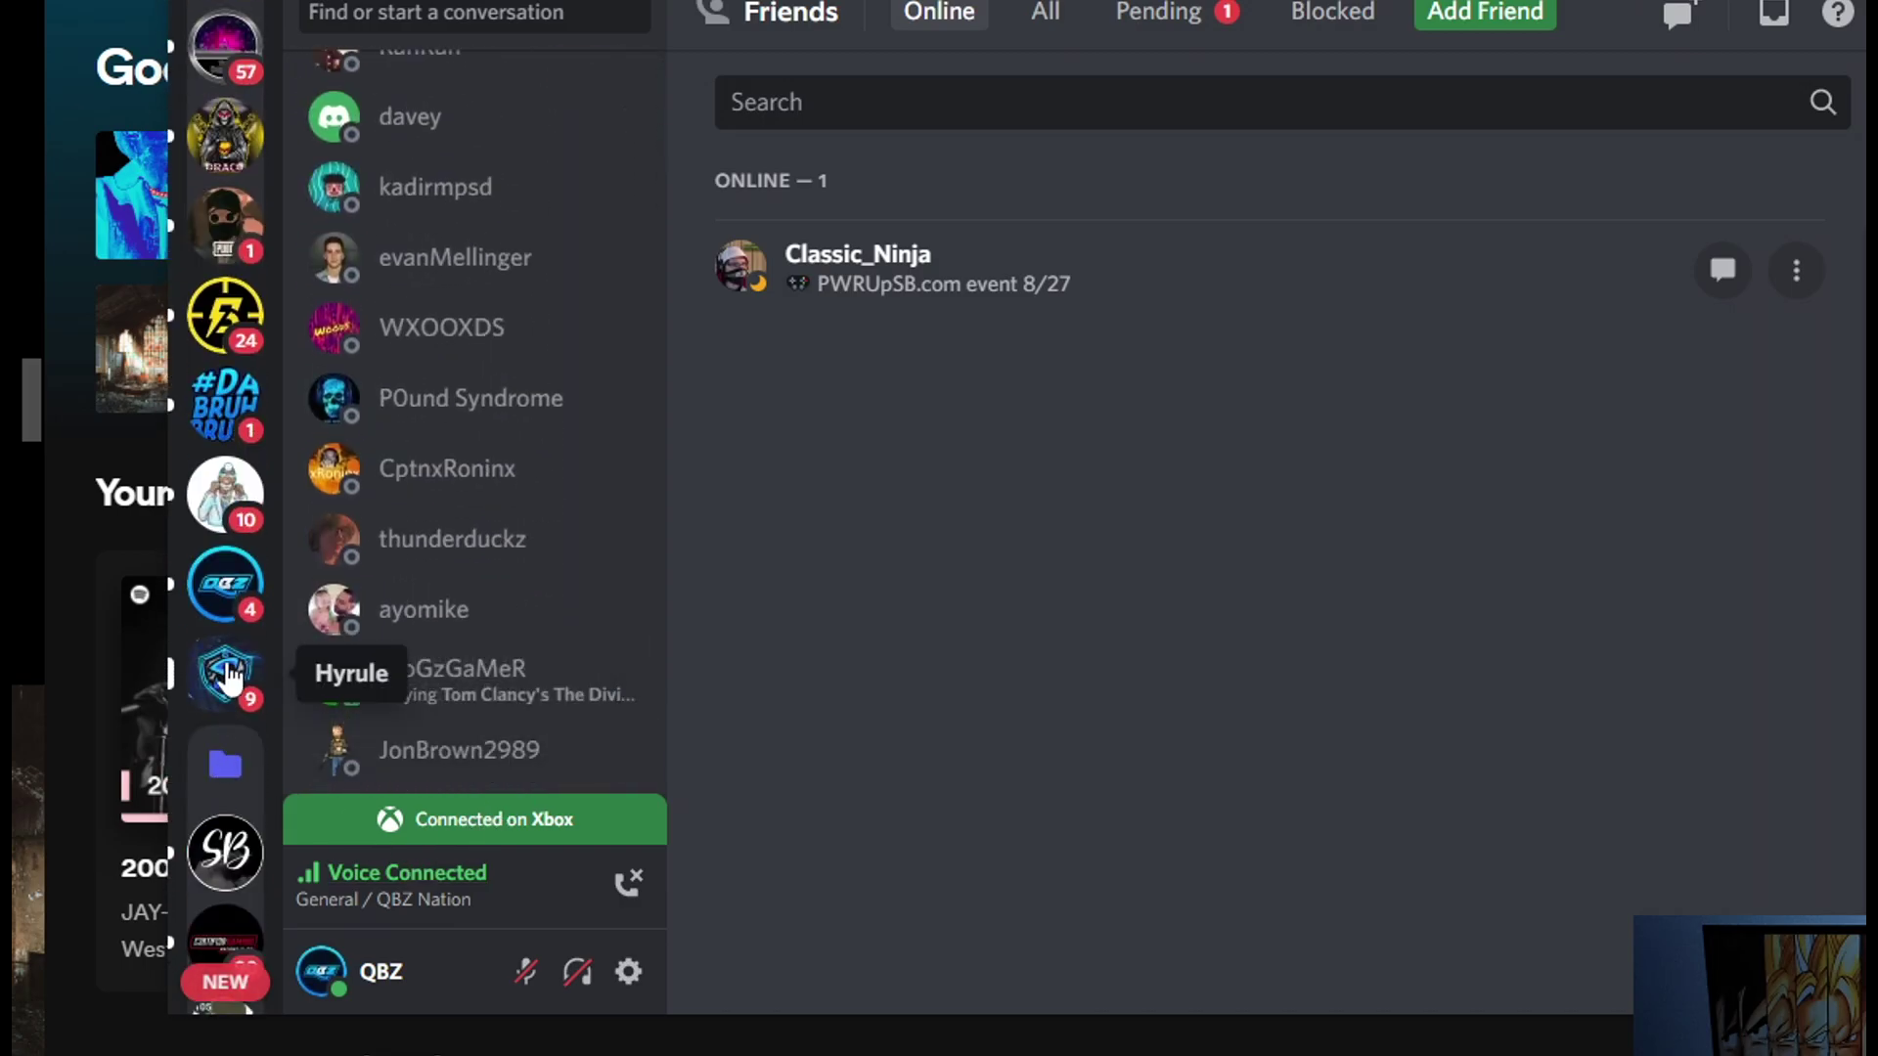
# - On PC Discord, open the QBZ Nation server to see the Xbox in General
pyautogui.click(224, 599)
pyautogui.scroll(-5, 415, 646)
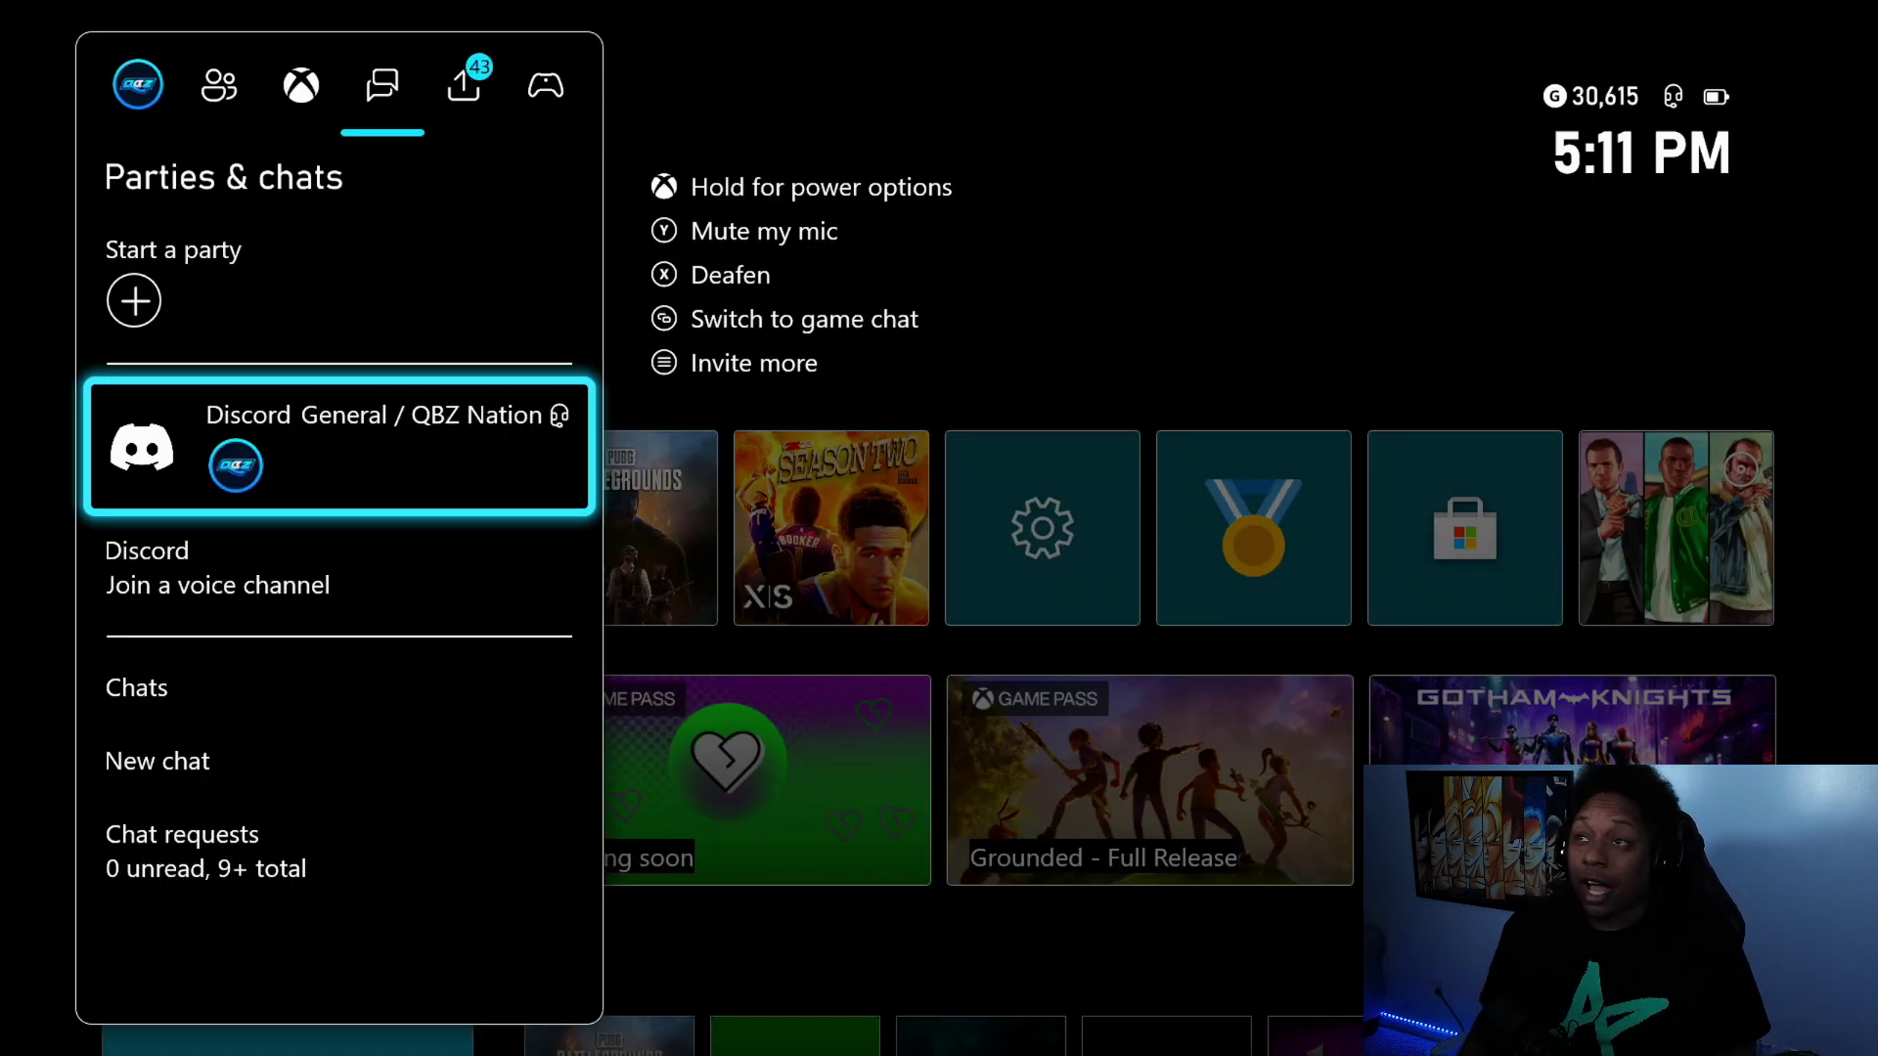
# - Open the General / QBZ Nation call panel, toggle Overlay, and close the guide
pyautogui.press('Down')
pyautogui.press('Up')
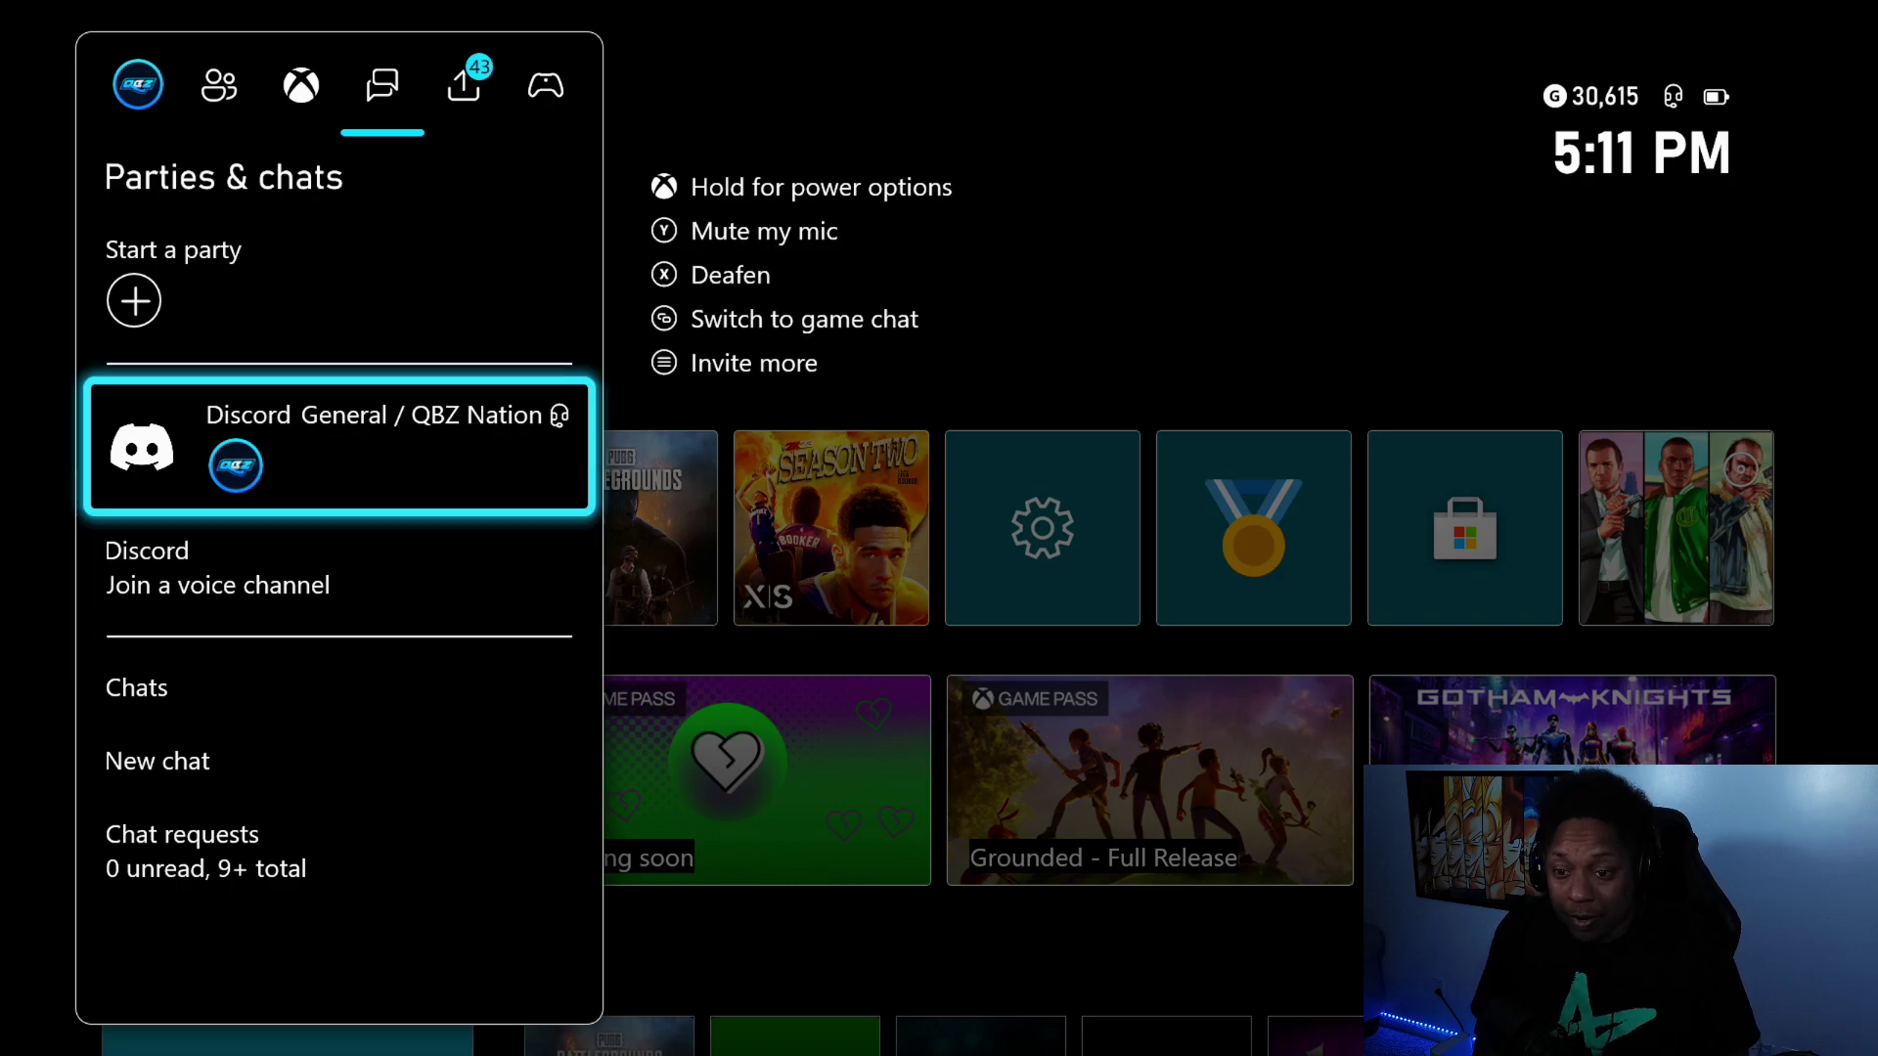
pyautogui.press('Return')
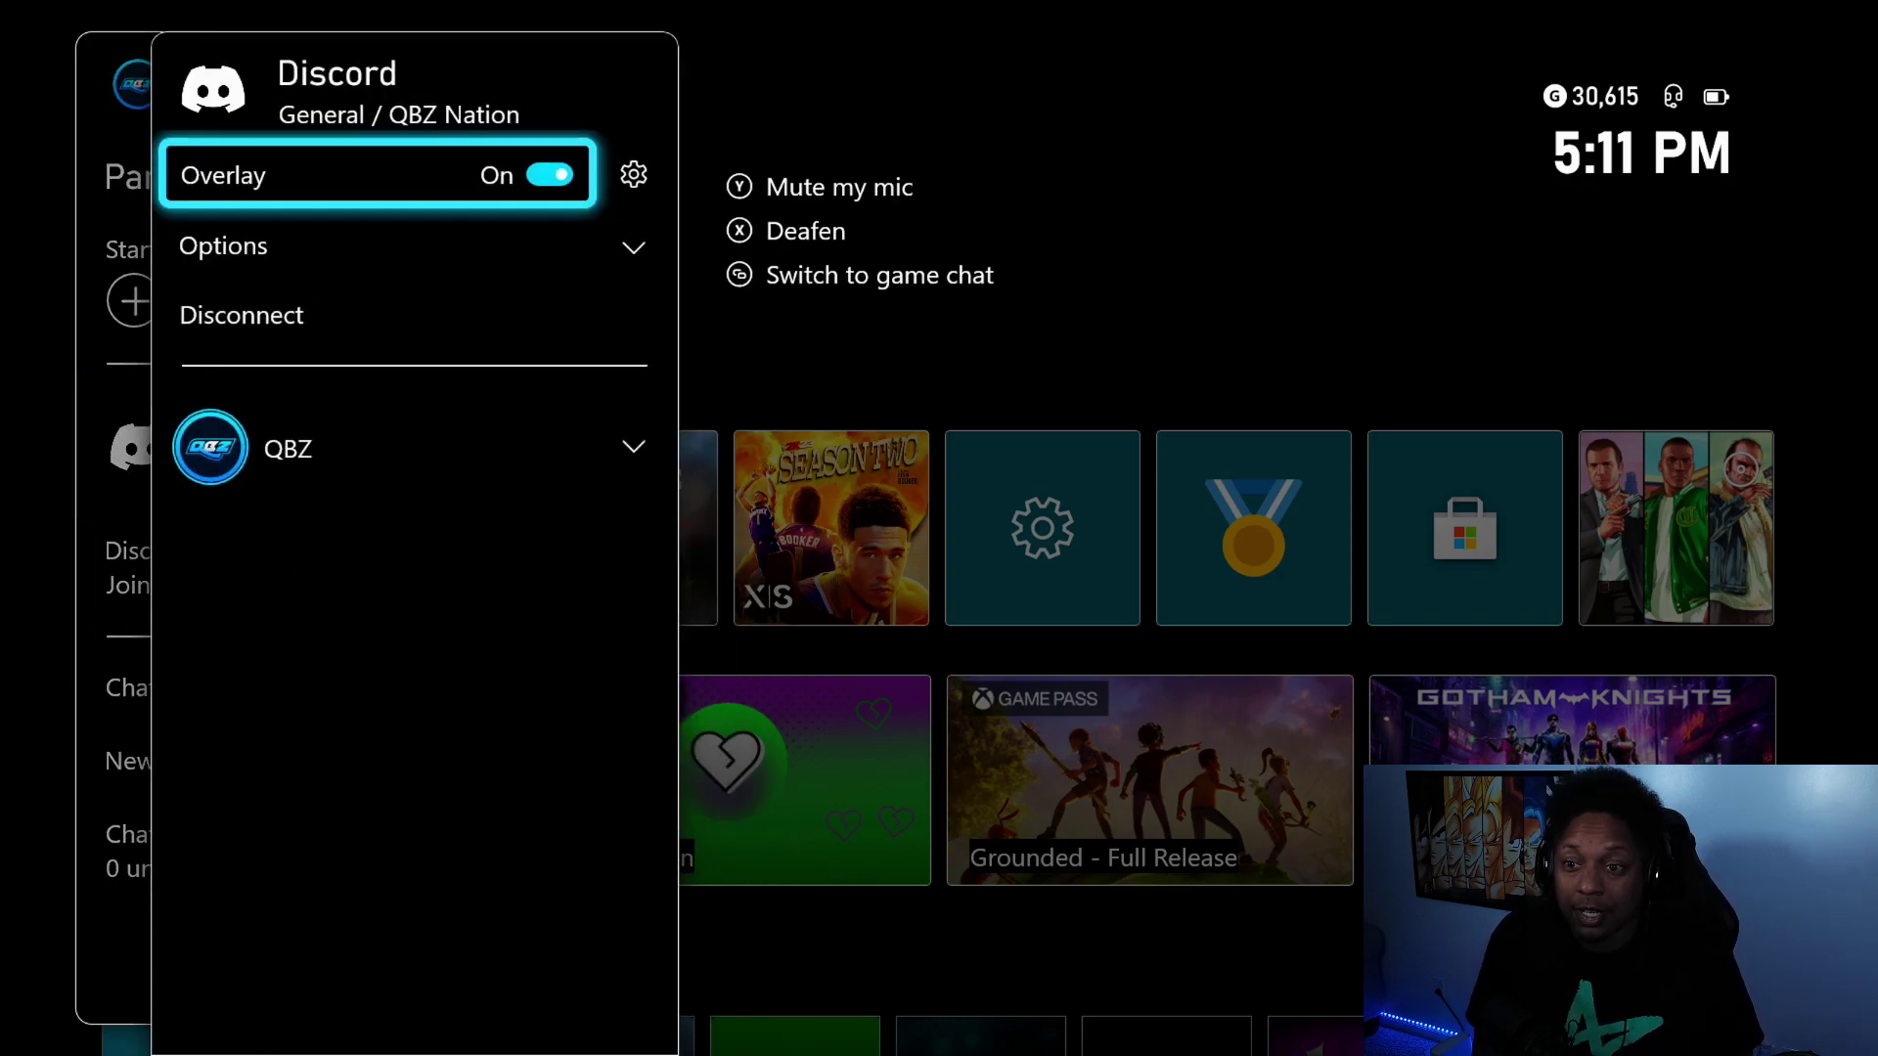
pyautogui.press('Return')
pyautogui.press('Down')
pyautogui.press('Escape')
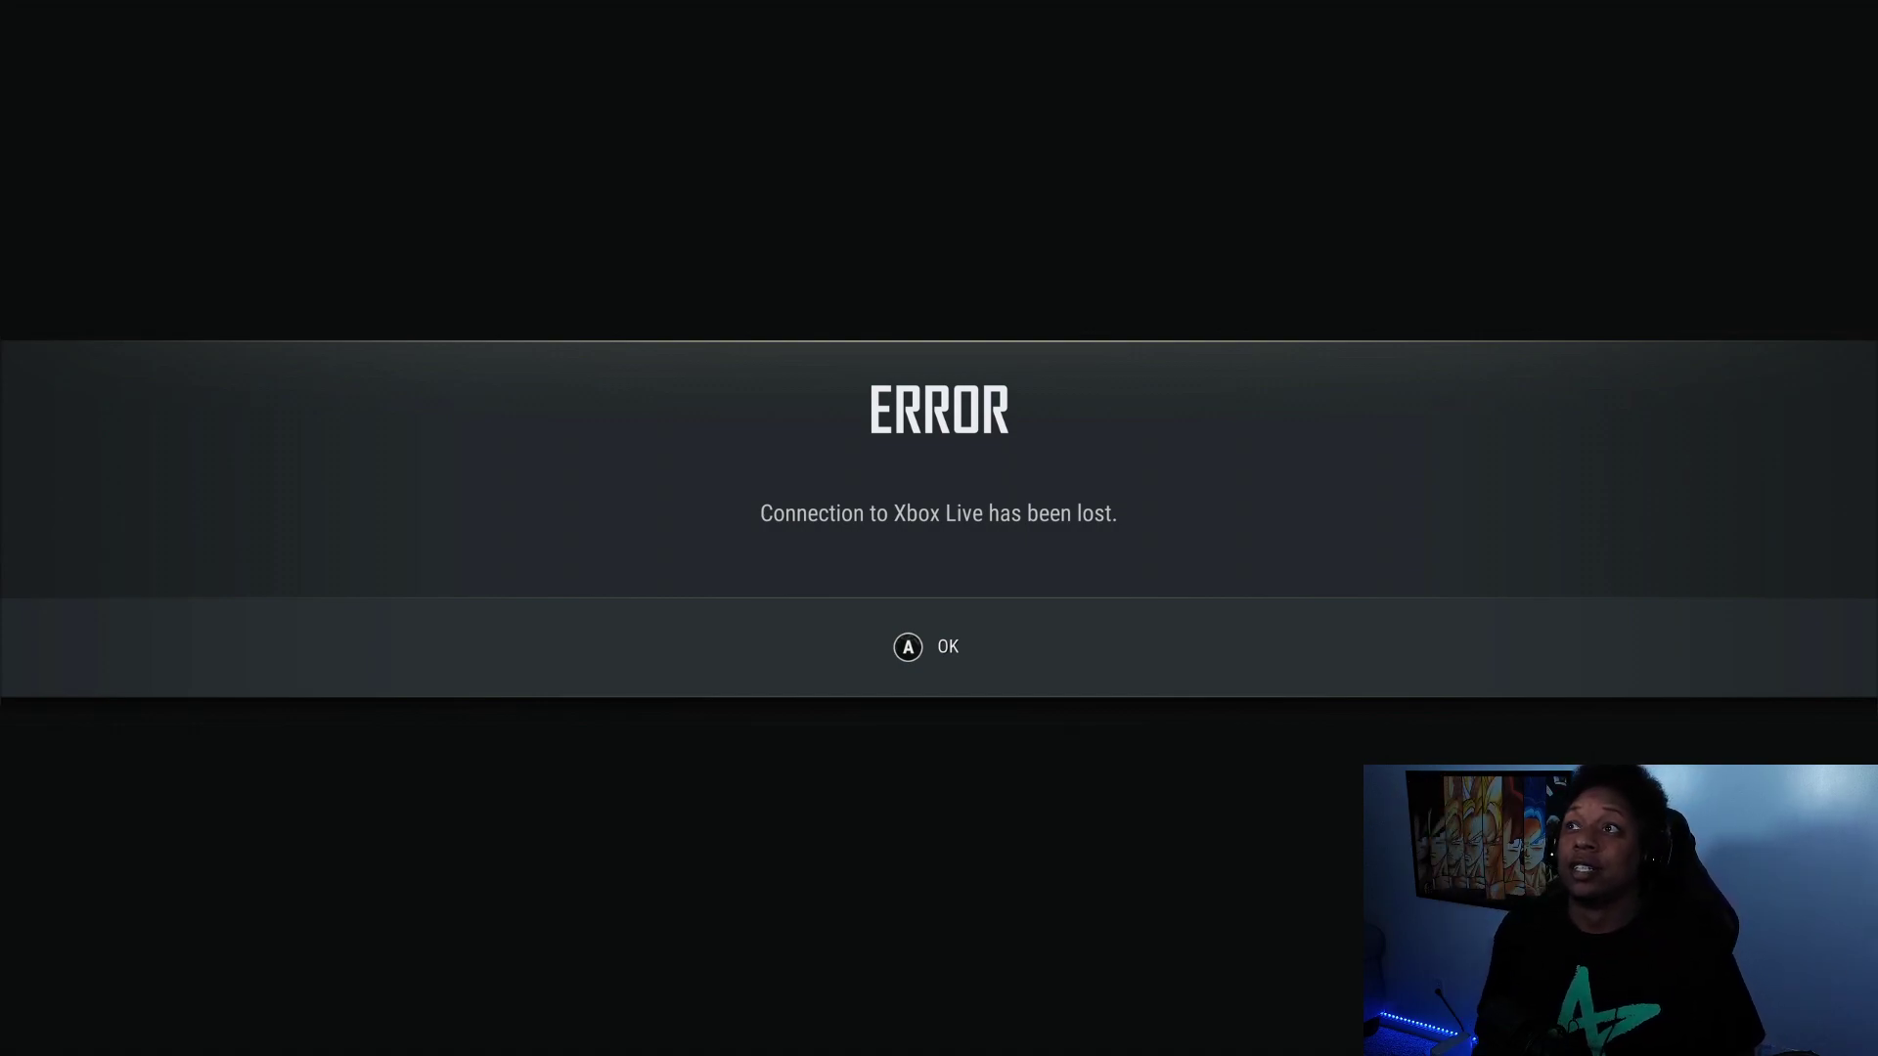
# - Dismiss the Xbox Live error and sign back in as QBZ 24
pyautogui.press('super')
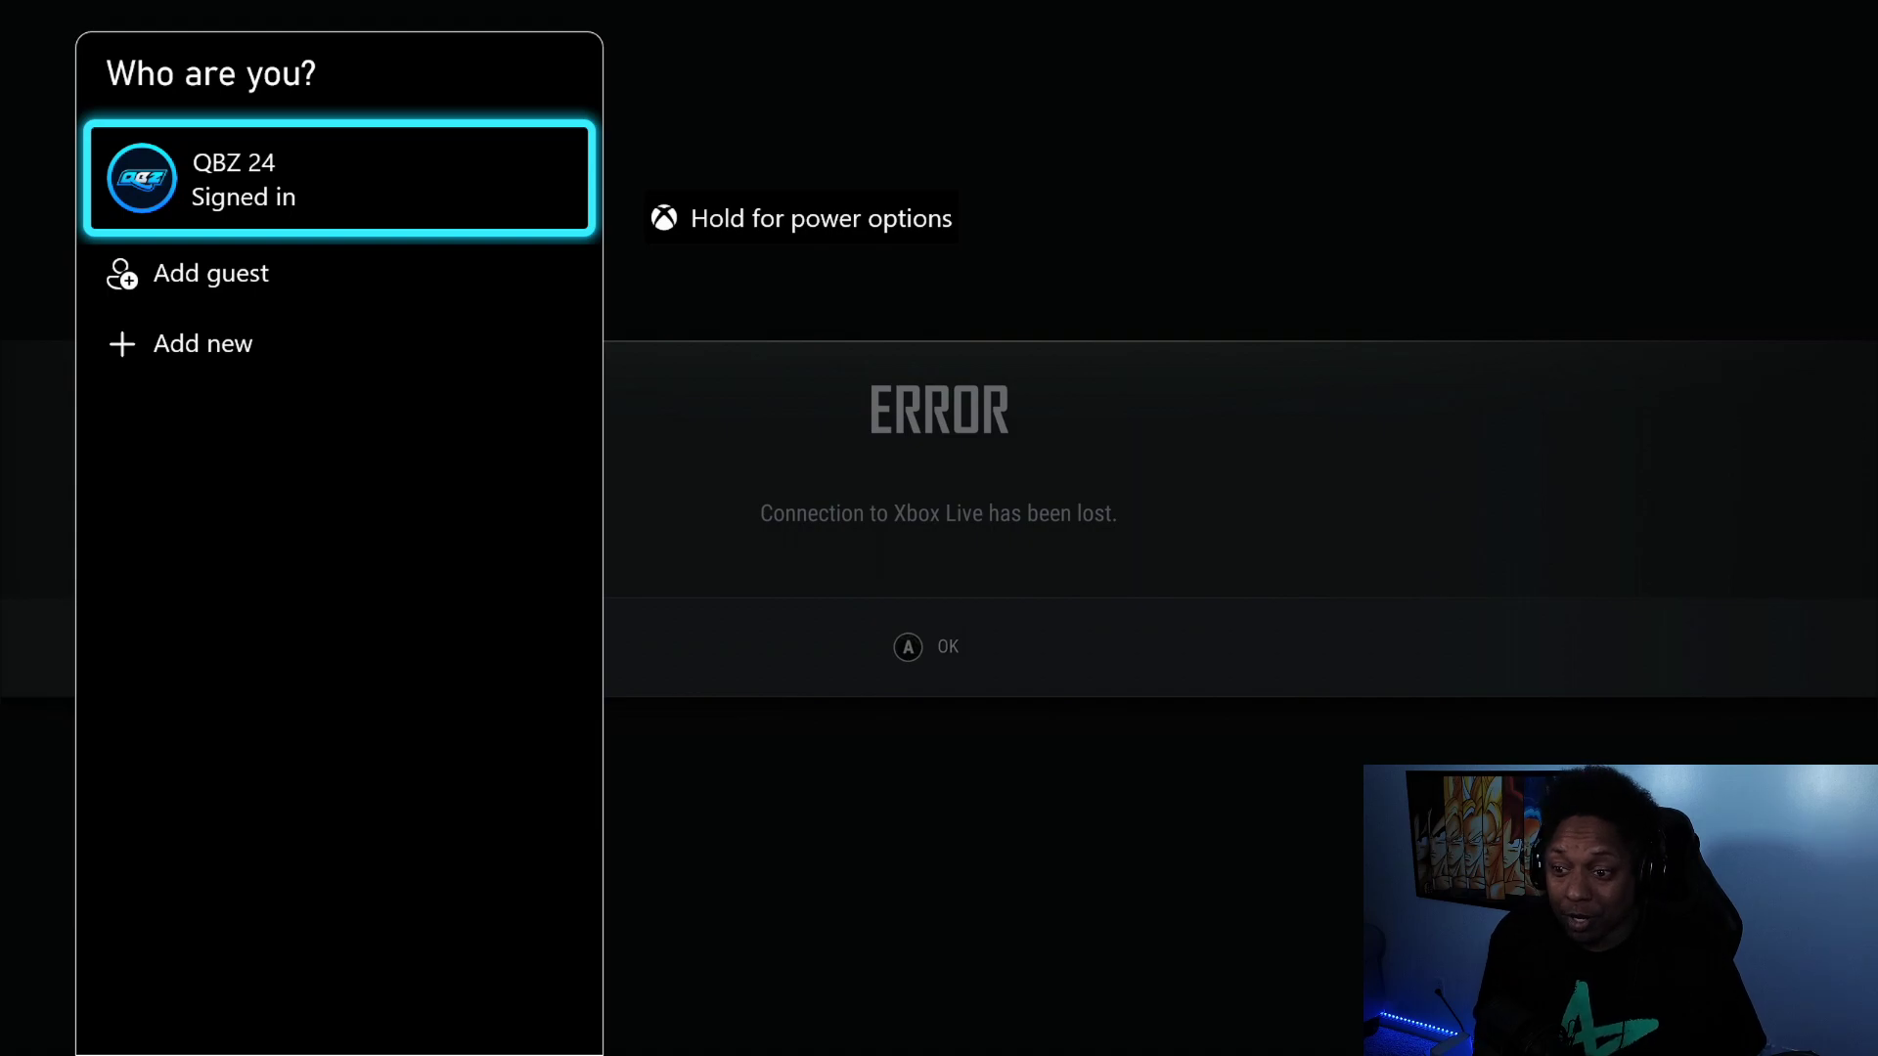
pyautogui.press('Return')
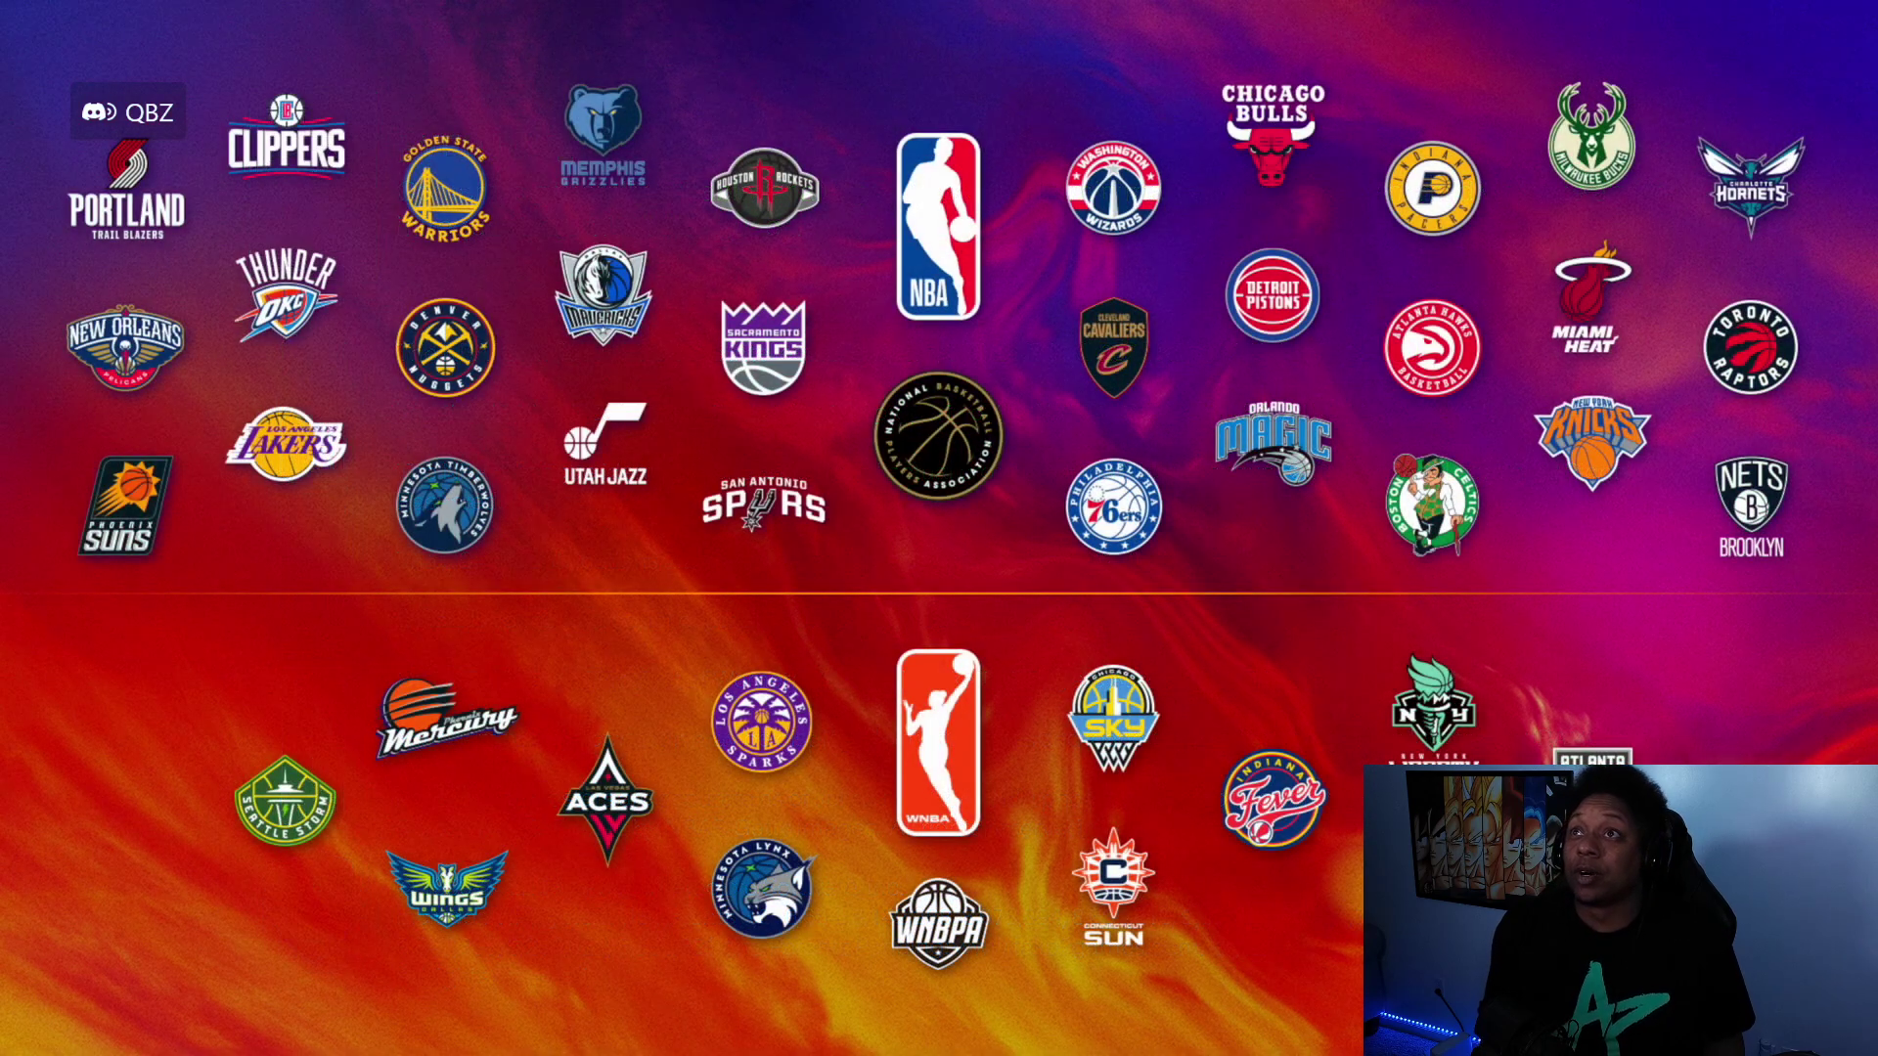
# - Disconnect from the General / QBZ Nation call using the guide's Discord entry
pyautogui.press('super')
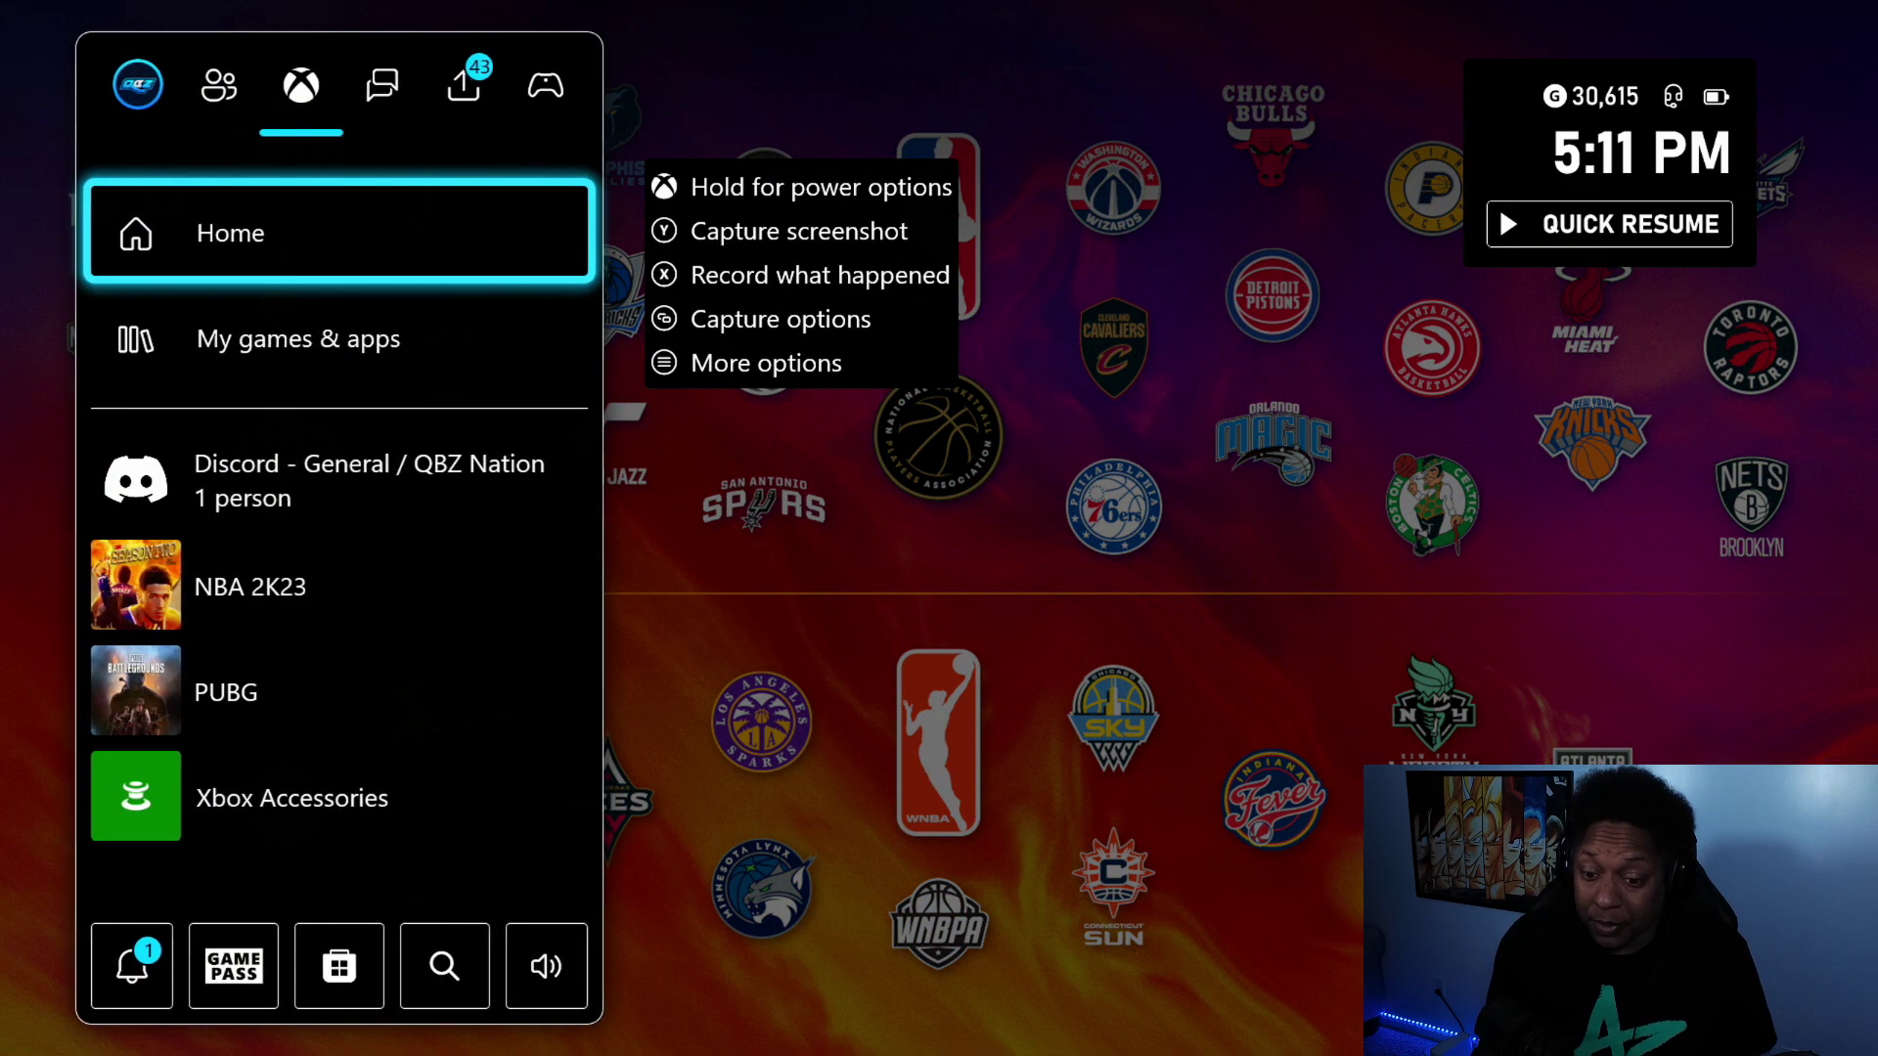
pyautogui.press('Up')
pyautogui.press('Up')
pyautogui.press('Up')
pyautogui.press('Up')
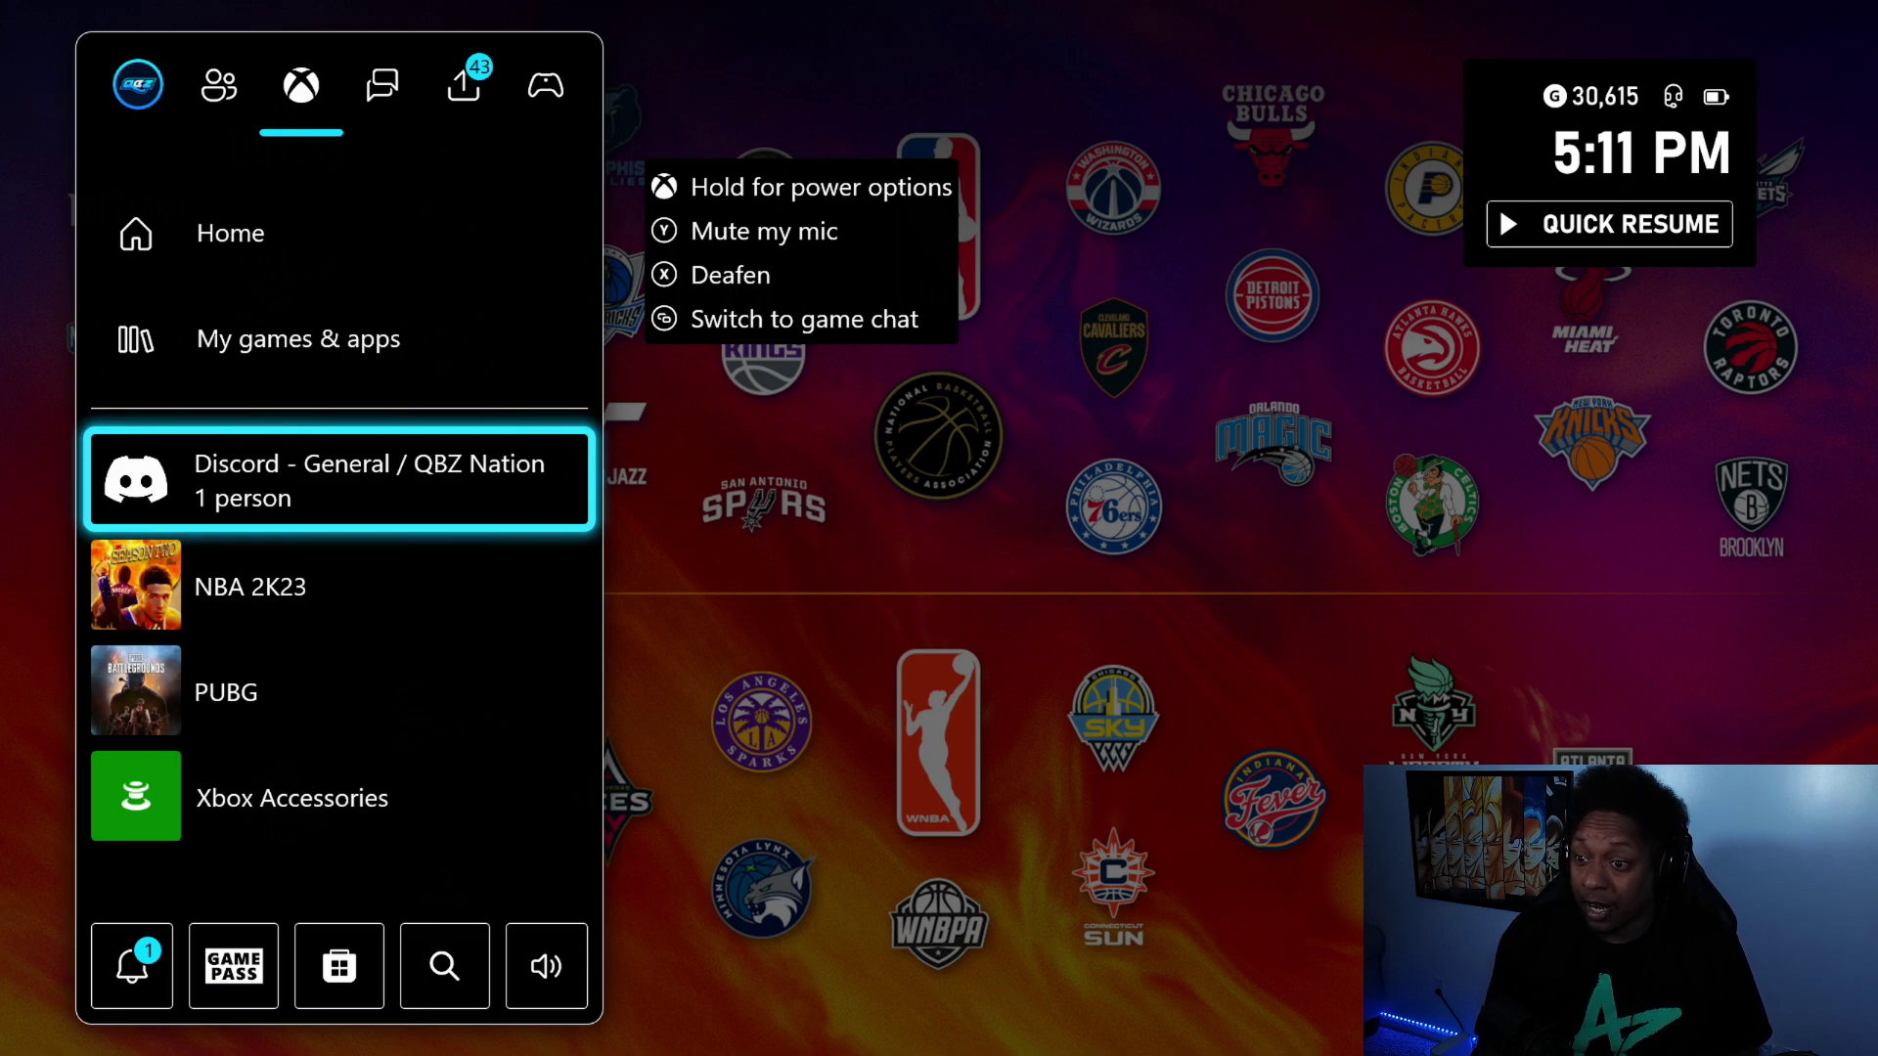
pyautogui.press('Return')
pyautogui.press('Down')
pyautogui.press('Down')
pyautogui.press('Return')
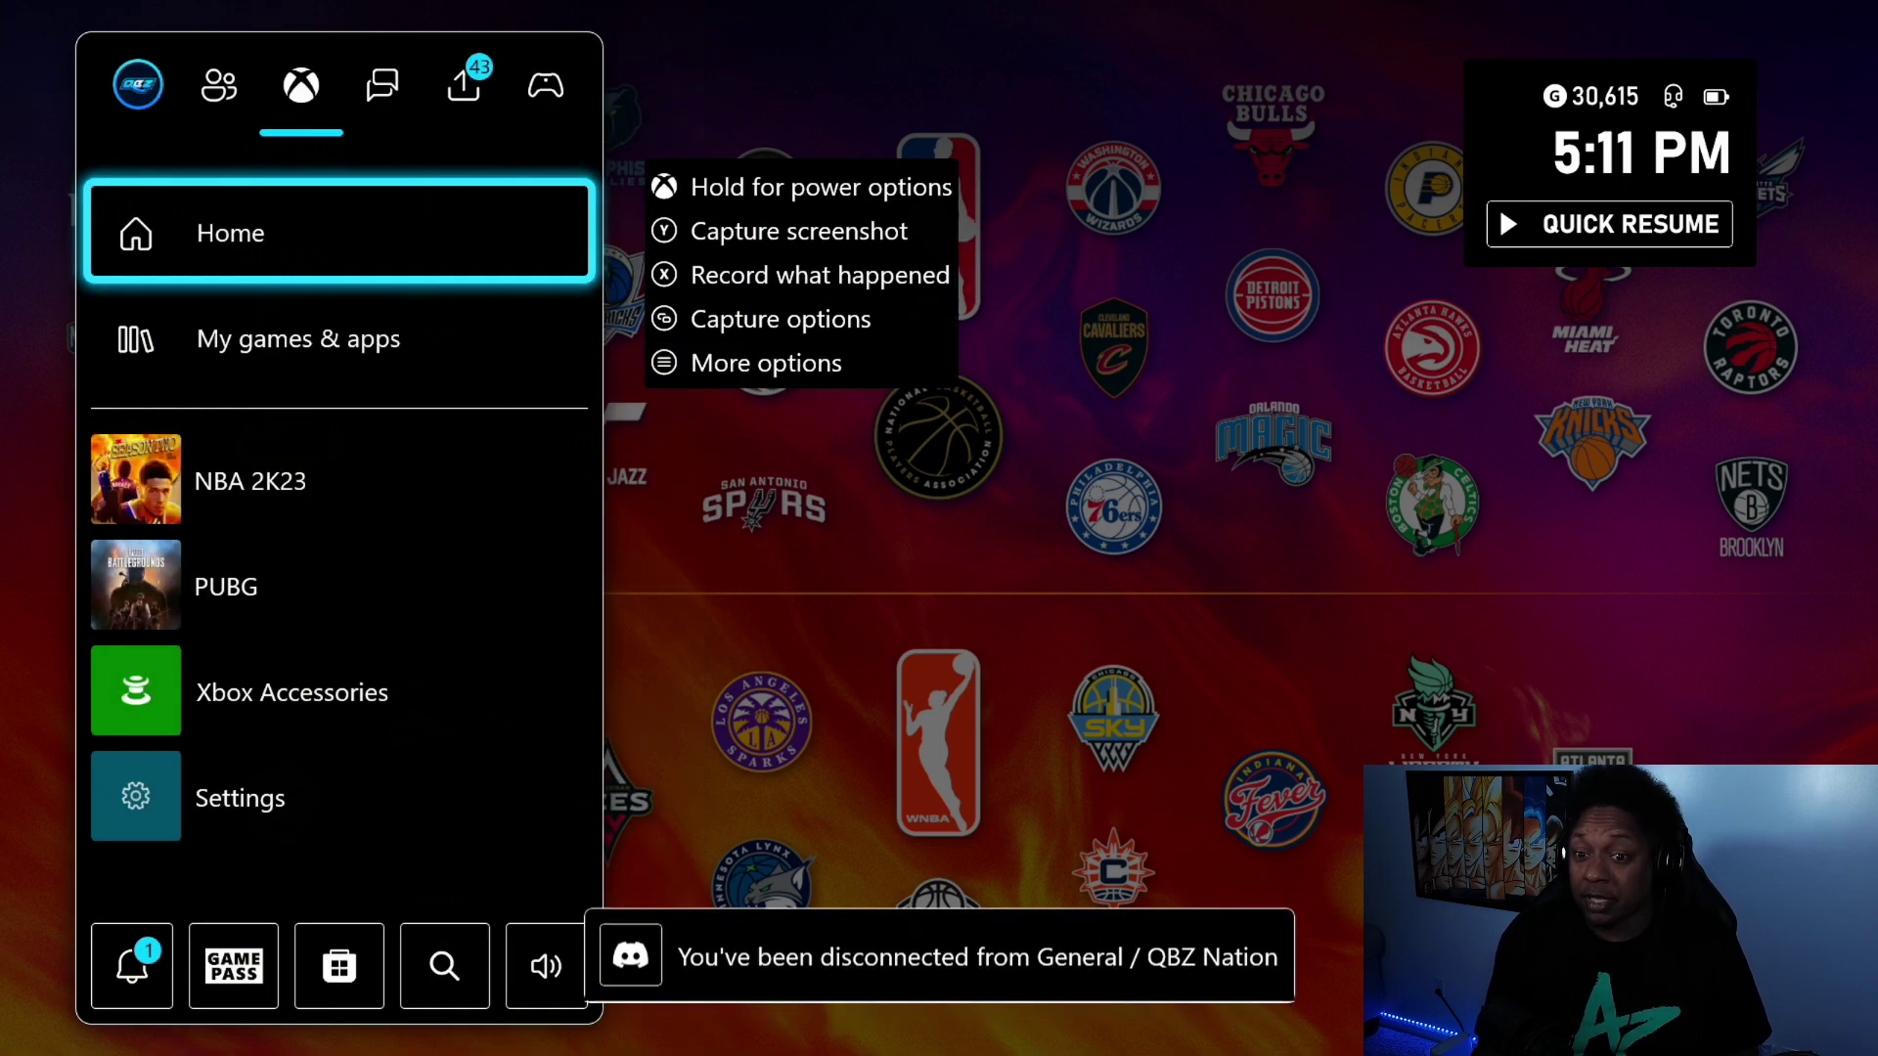
pyautogui.press('Right')
# - Join the Hylians Chat voice channel in the Hyrule Discord server
pyautogui.press('Down')
pyautogui.press('Down')
pyautogui.press('Up')
pyautogui.press('Return')
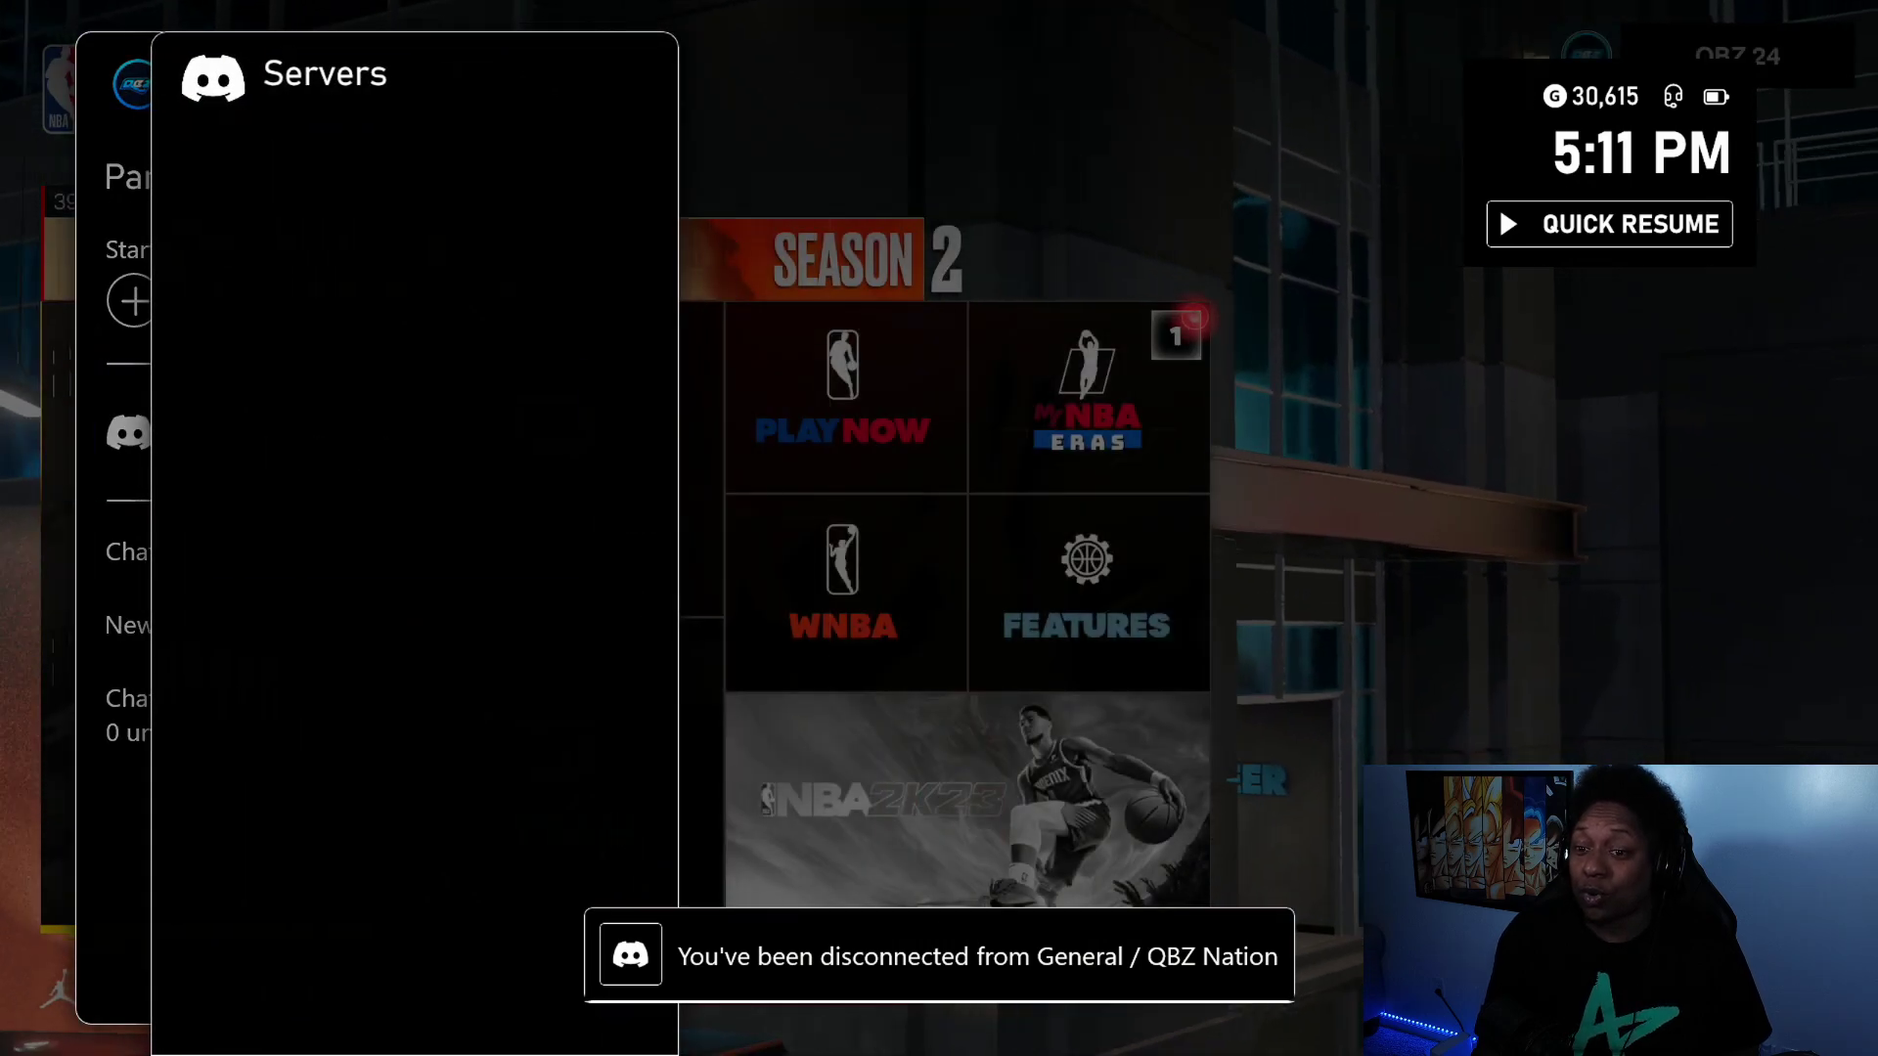
pyautogui.press('Down')
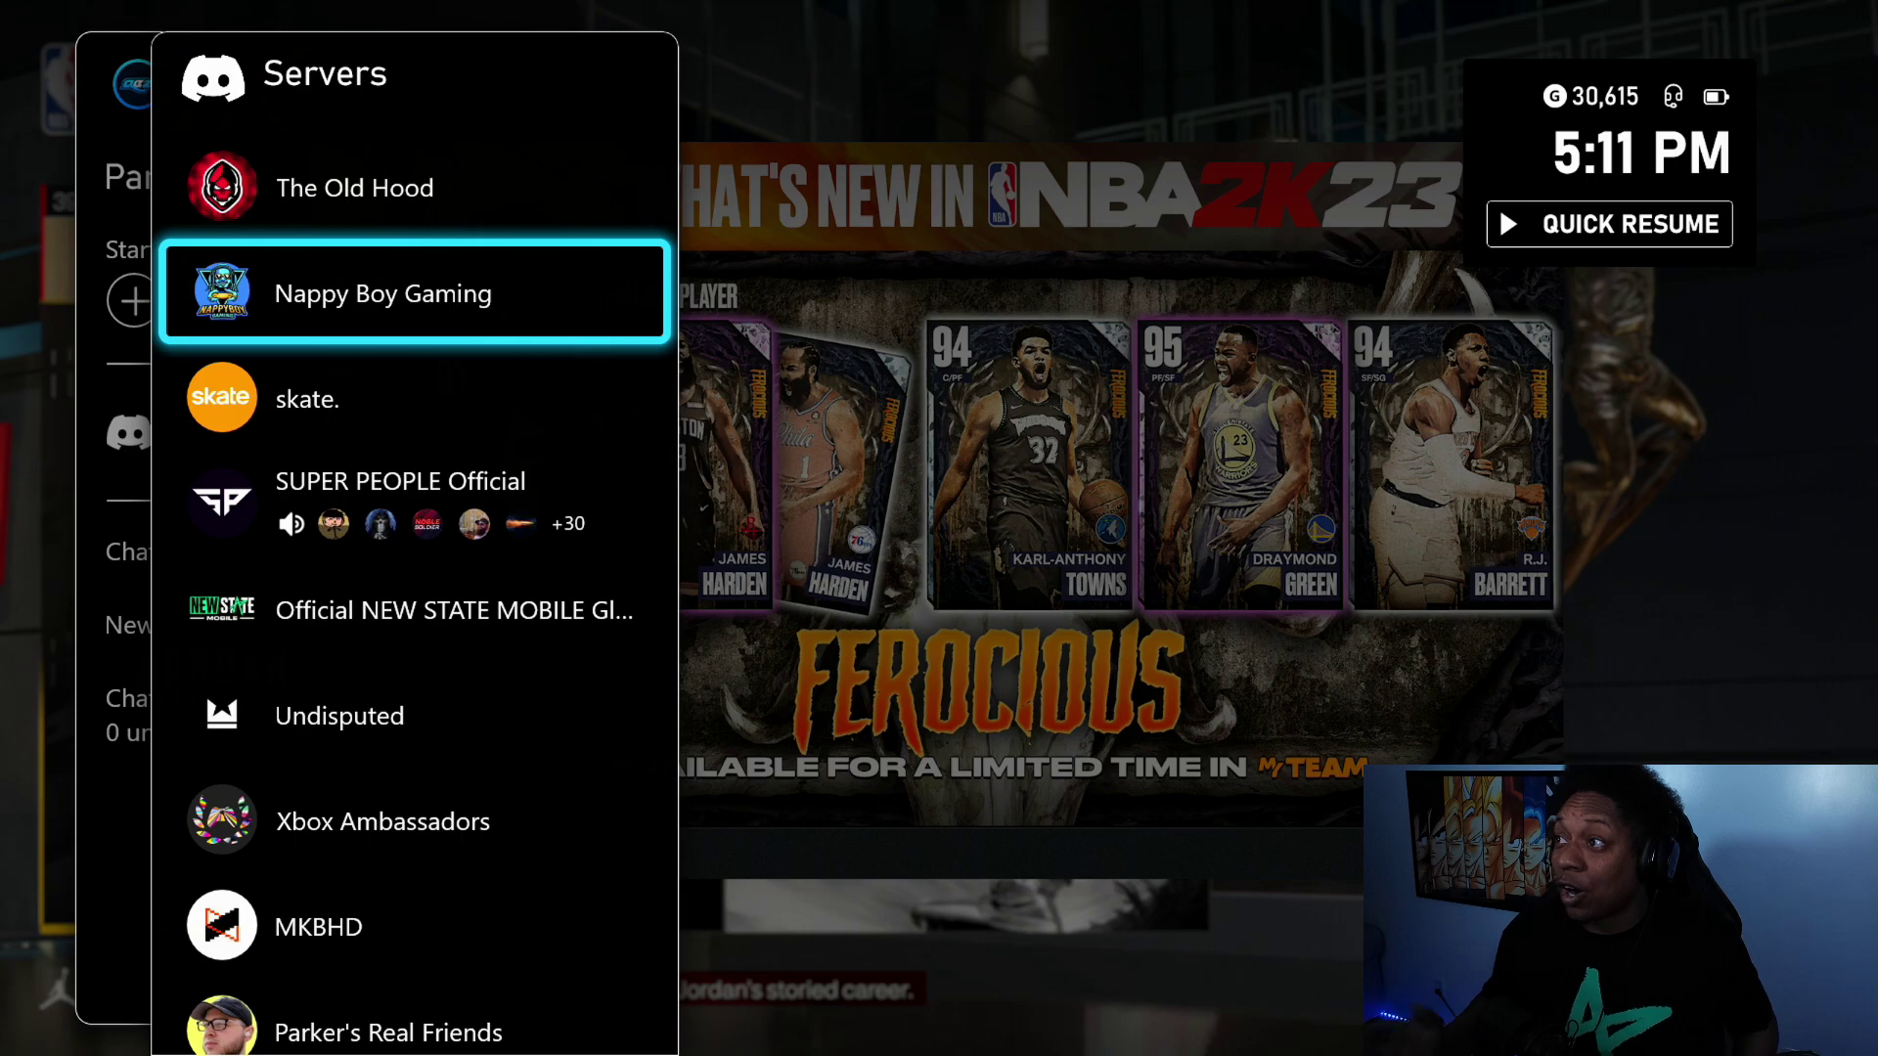
pyautogui.press('Down')
pyautogui.press('Down')
pyautogui.press('Down')
pyautogui.press('Down')
pyautogui.press('Down')
pyautogui.press('Down')
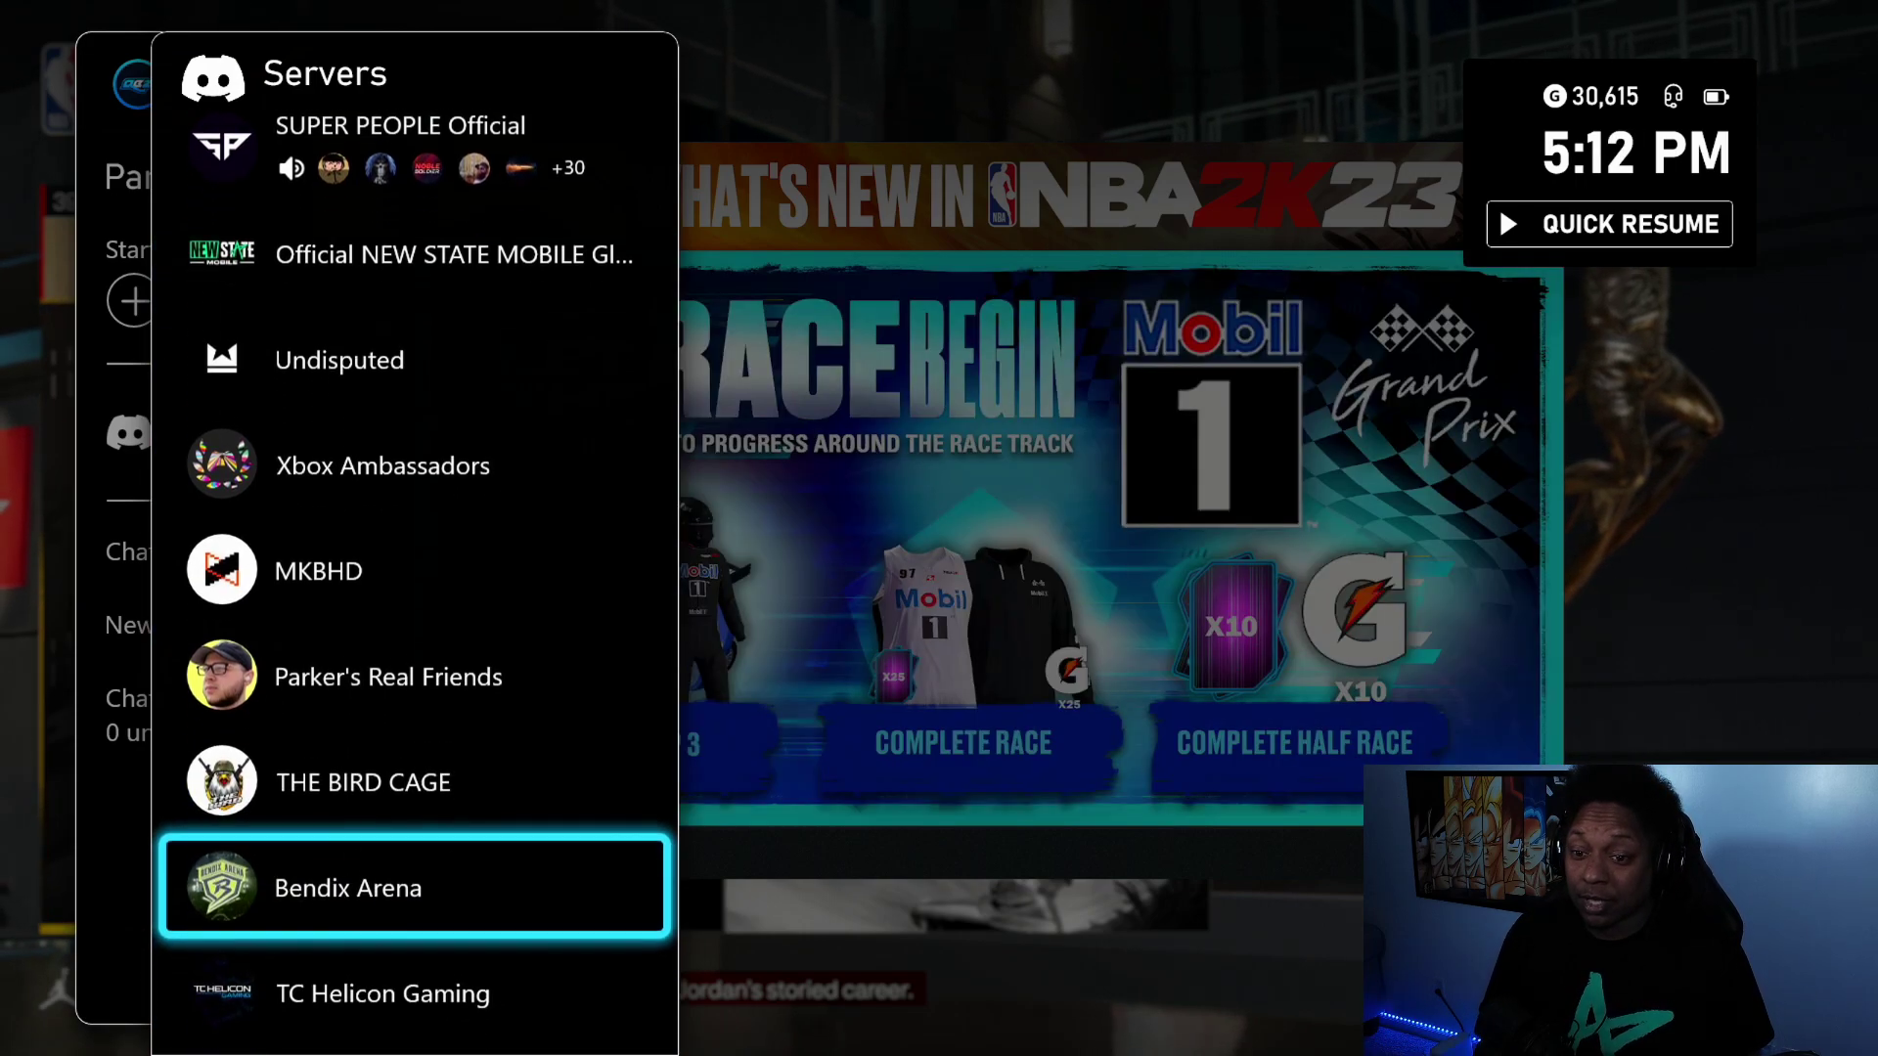
pyautogui.press('Down')
pyautogui.press('Down')
pyautogui.press('Down')
pyautogui.press('Down')
pyautogui.press('Down')
pyautogui.press('Down')
pyautogui.press('Up')
pyautogui.press('Up')
pyautogui.press('Up')
pyautogui.press('Up')
pyautogui.press('Up')
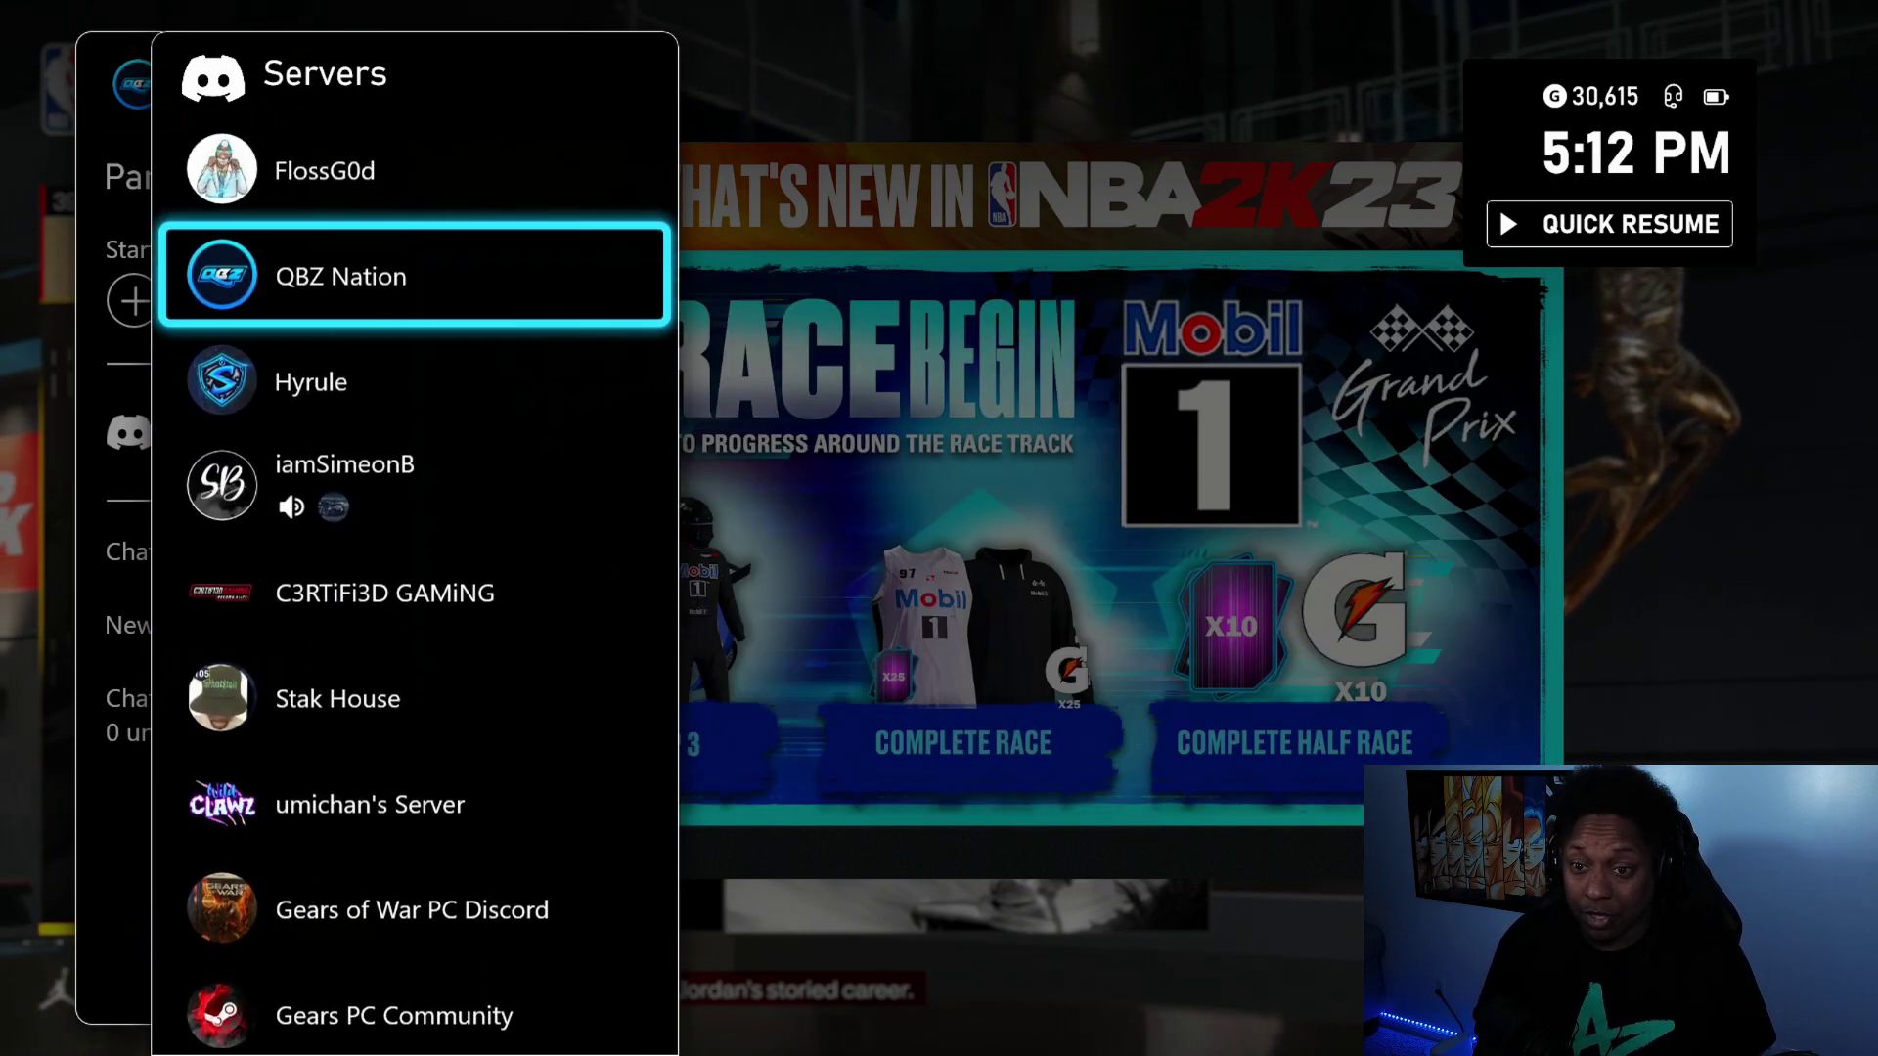
pyautogui.press('Down')
pyautogui.press('Return')
pyautogui.press('Down')
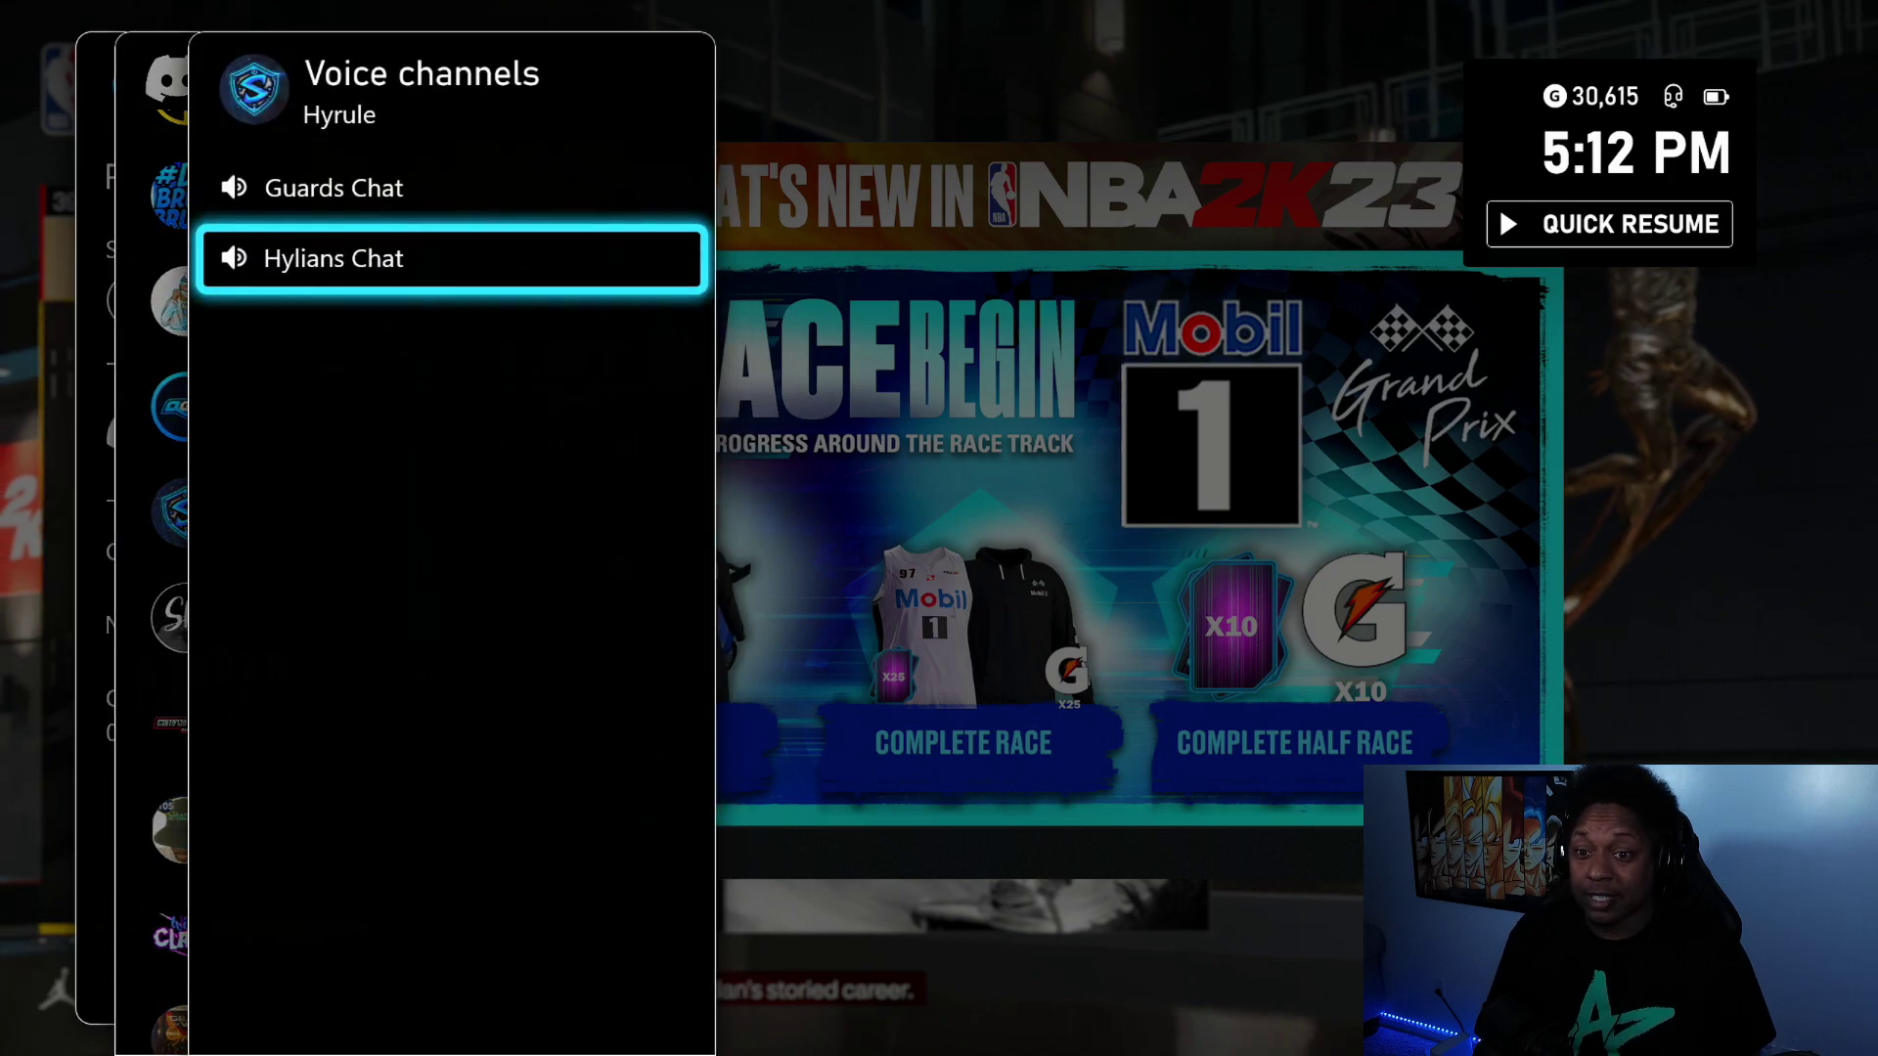
pyautogui.press('Return')
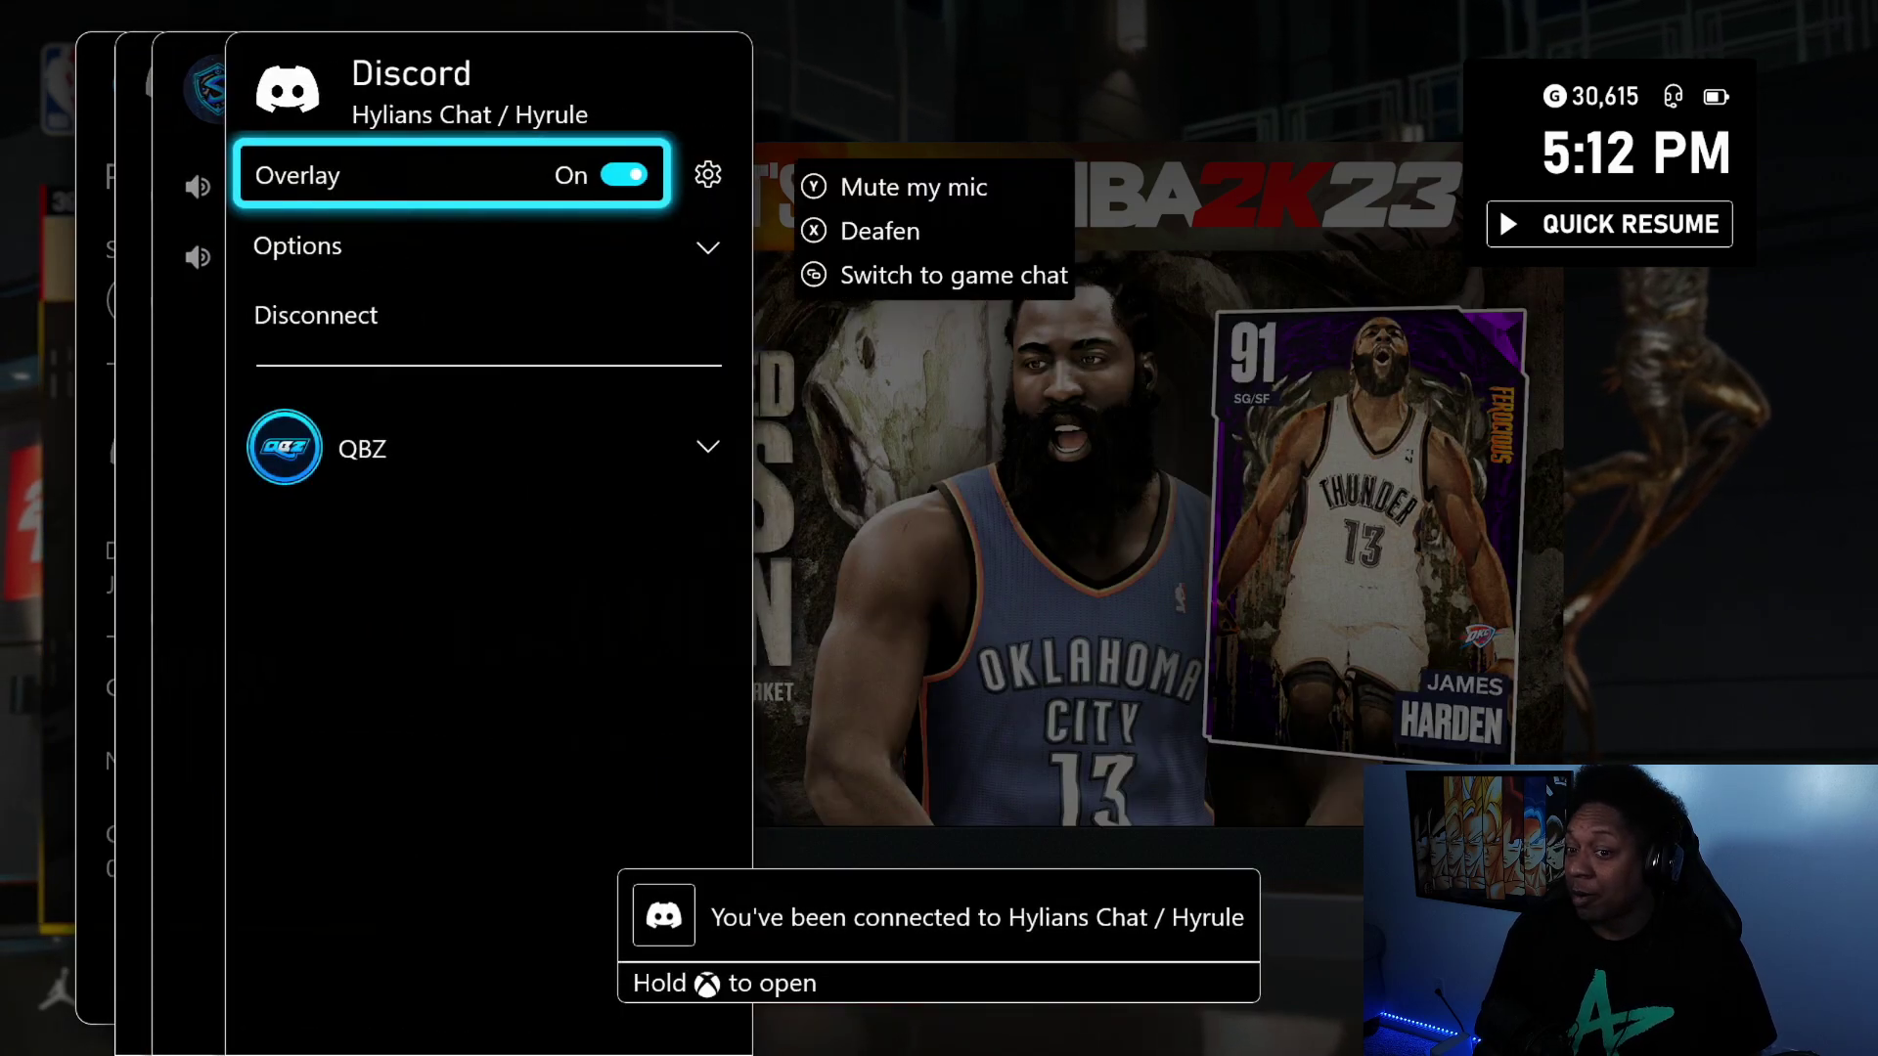
# - Switch to the voice channel in the Da Bruh Bruhs server
pyautogui.press('Down')
pyautogui.press('Down')
pyautogui.press('Escape')
pyautogui.press('Escape')
pyautogui.press('Up')
pyautogui.press('Up')
pyautogui.press('Up')
pyautogui.press('Return')
pyautogui.press('Down')
pyautogui.press('Up')
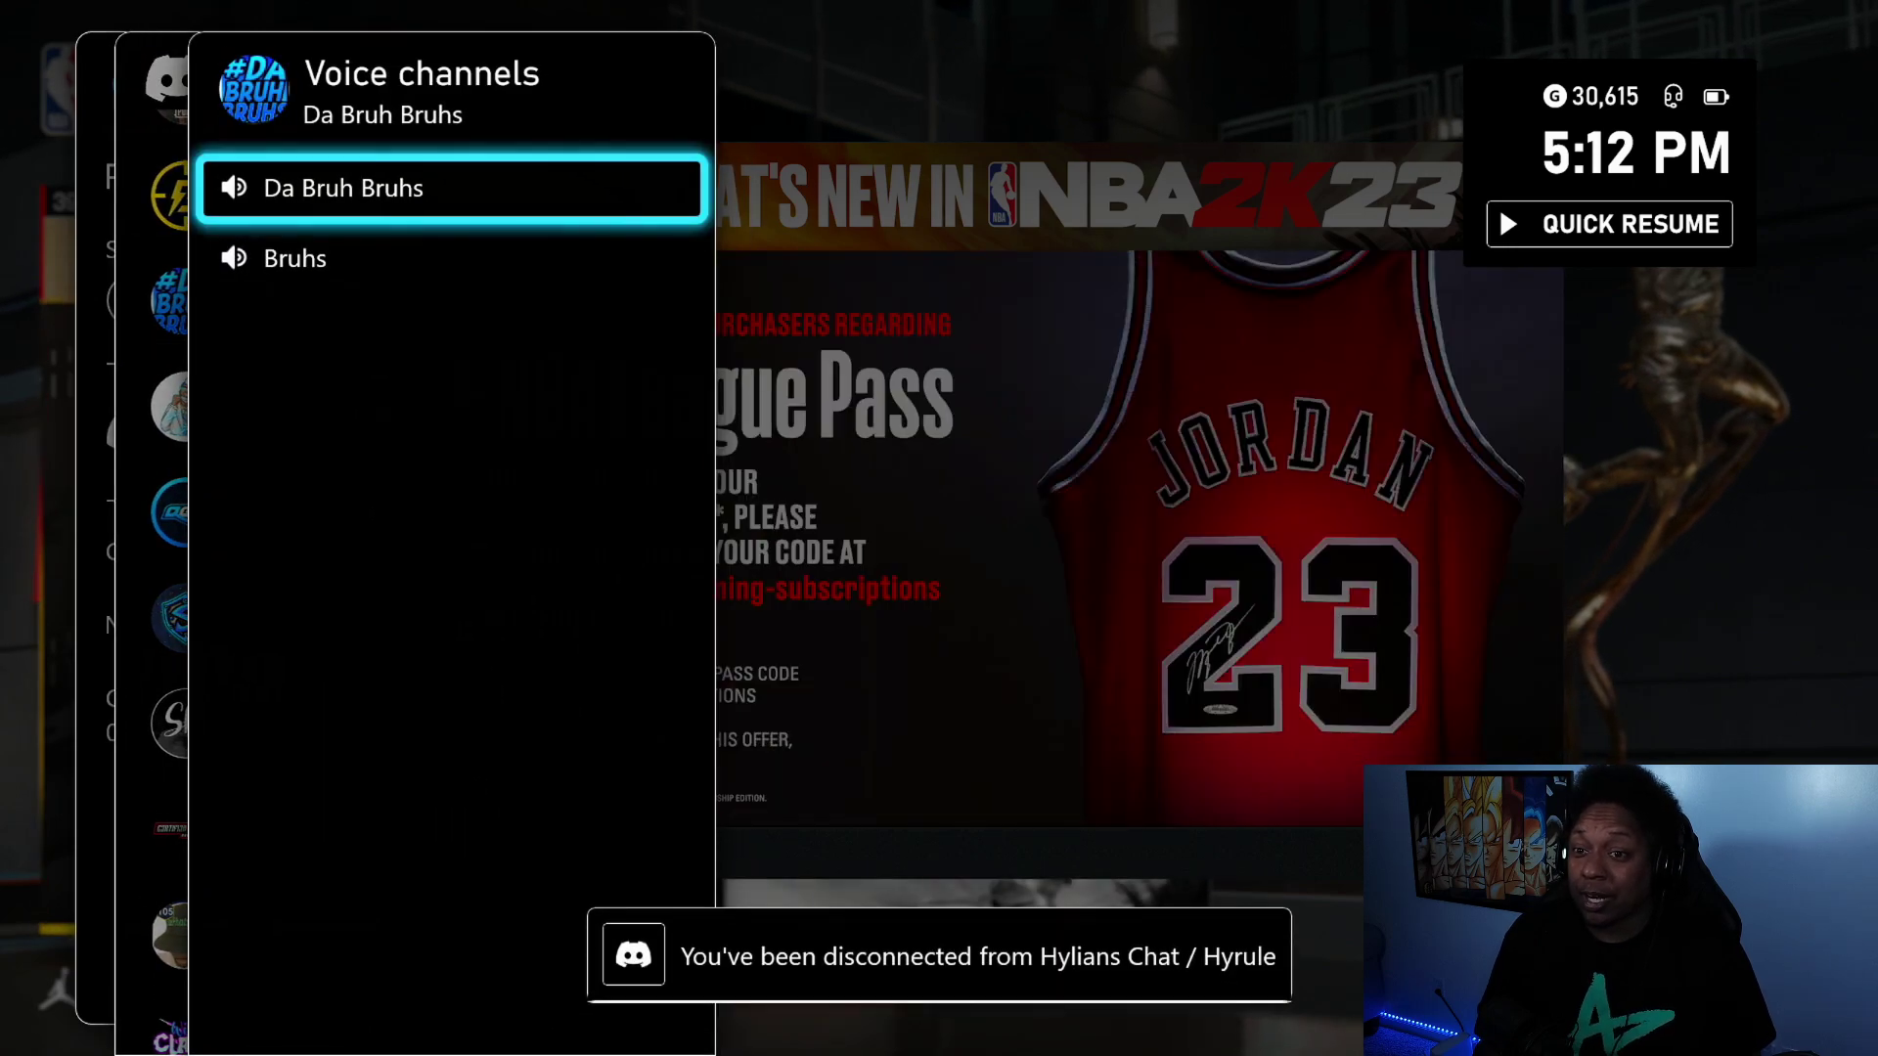
pyautogui.press('Return')
# - Switch to the pubg-duos-1 voice channel in the Blitz5andfriends server
pyautogui.press('Down')
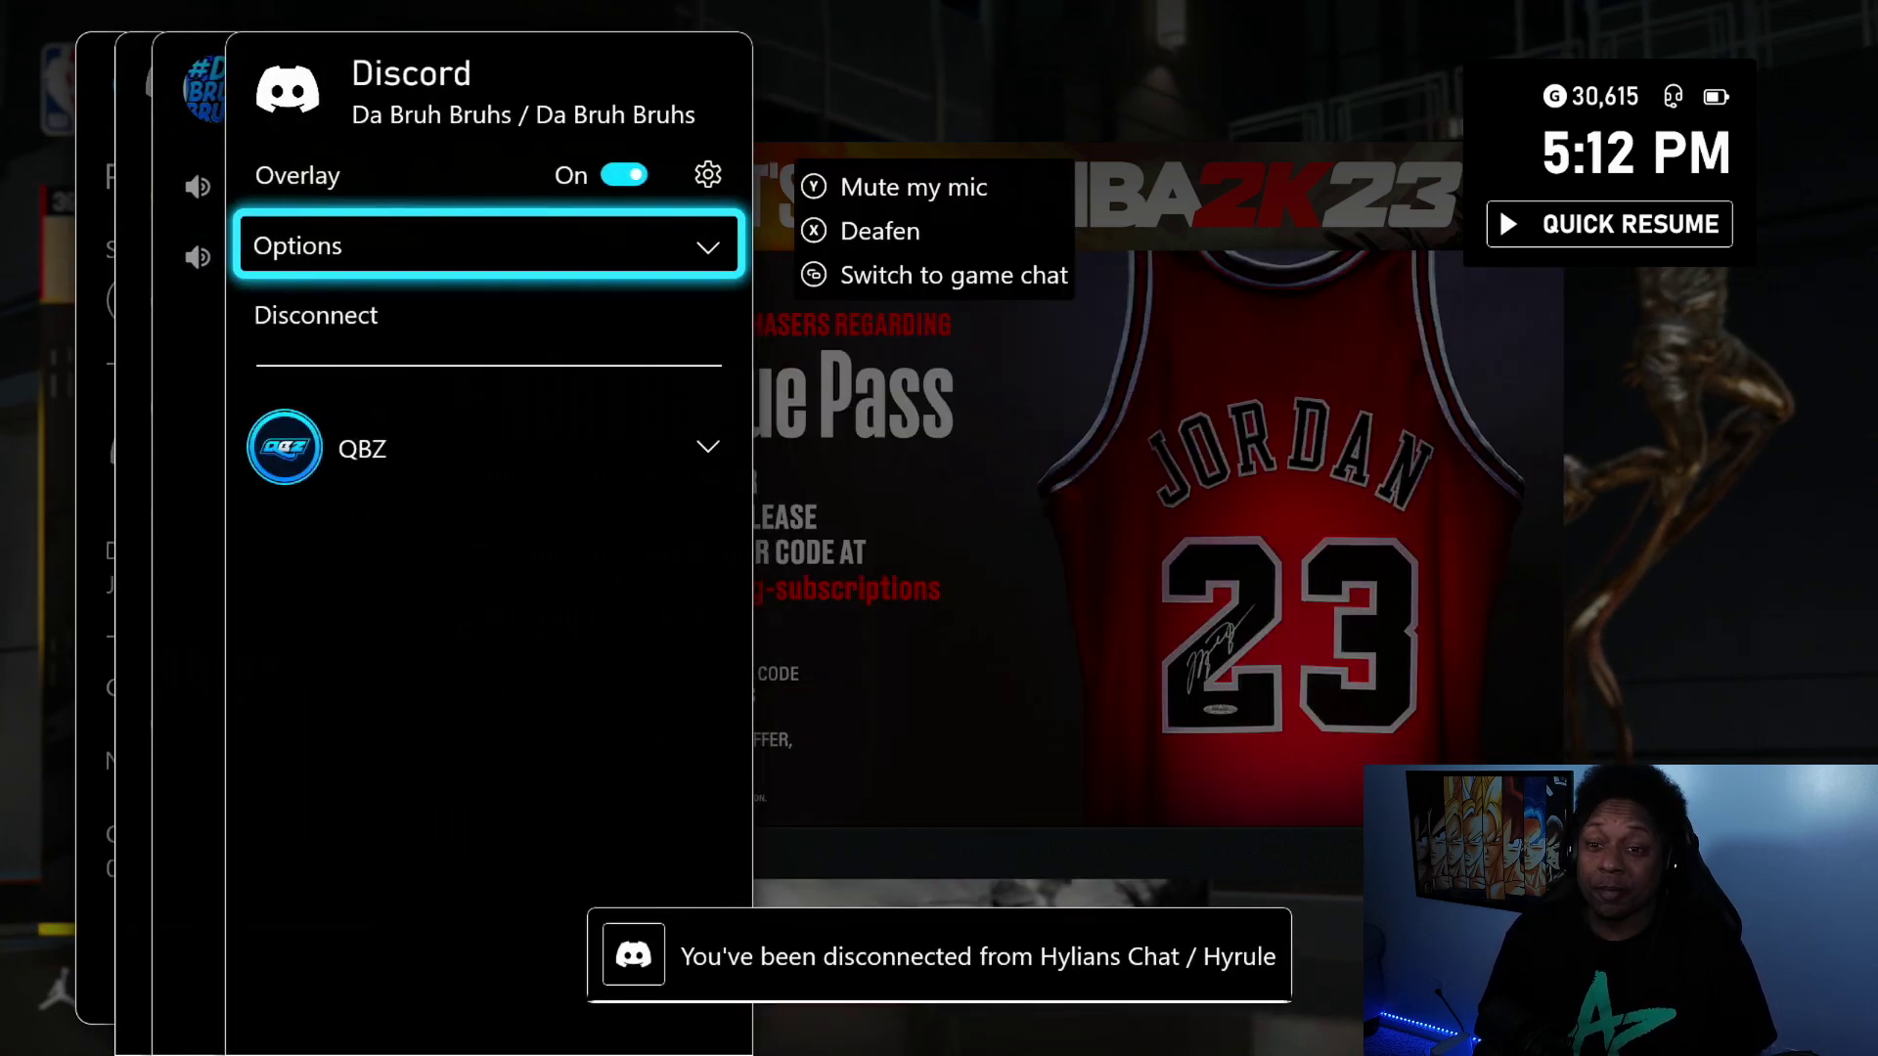
pyautogui.press('Down')
pyautogui.press('Escape')
pyautogui.press('Escape')
pyautogui.press('Up')
pyautogui.press('Up')
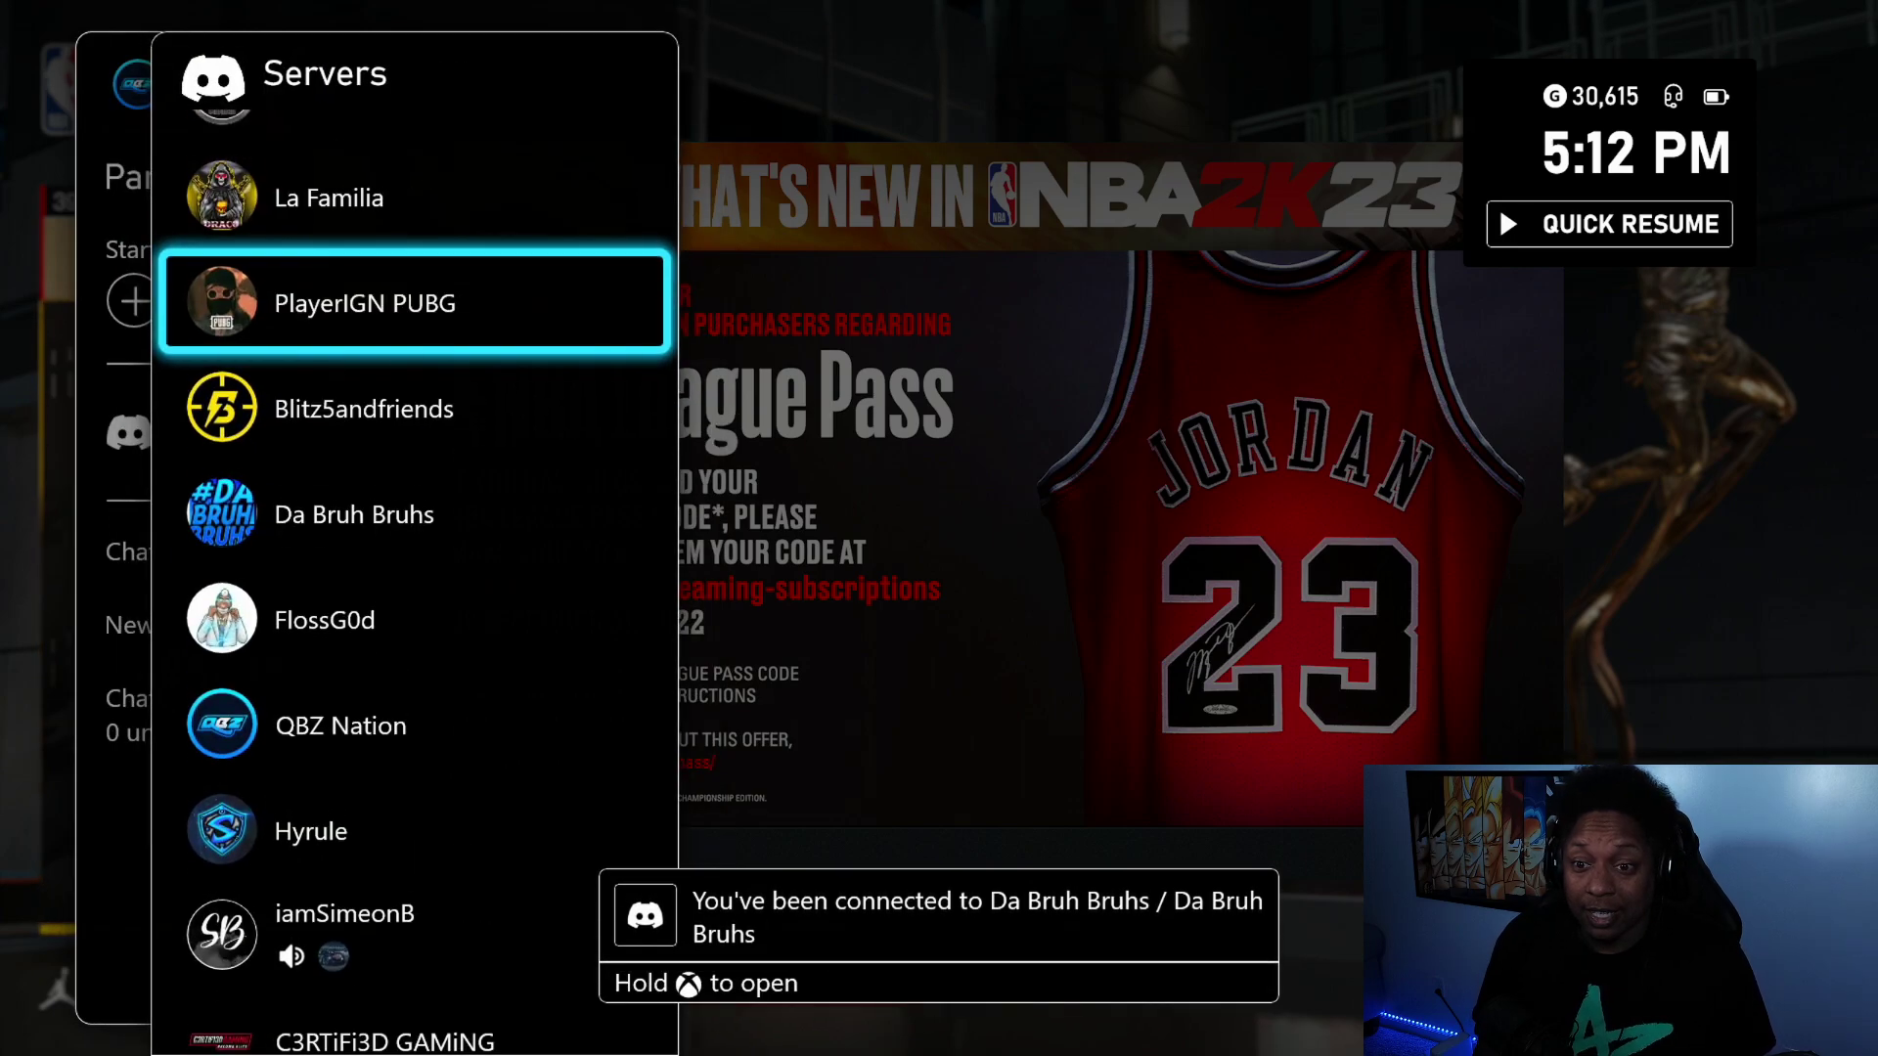
pyautogui.press('Down')
pyautogui.press('Return')
pyautogui.press('Down')
pyautogui.press('Down')
pyautogui.press('Down')
pyautogui.press('Down')
pyautogui.press('Up')
pyautogui.press('Up')
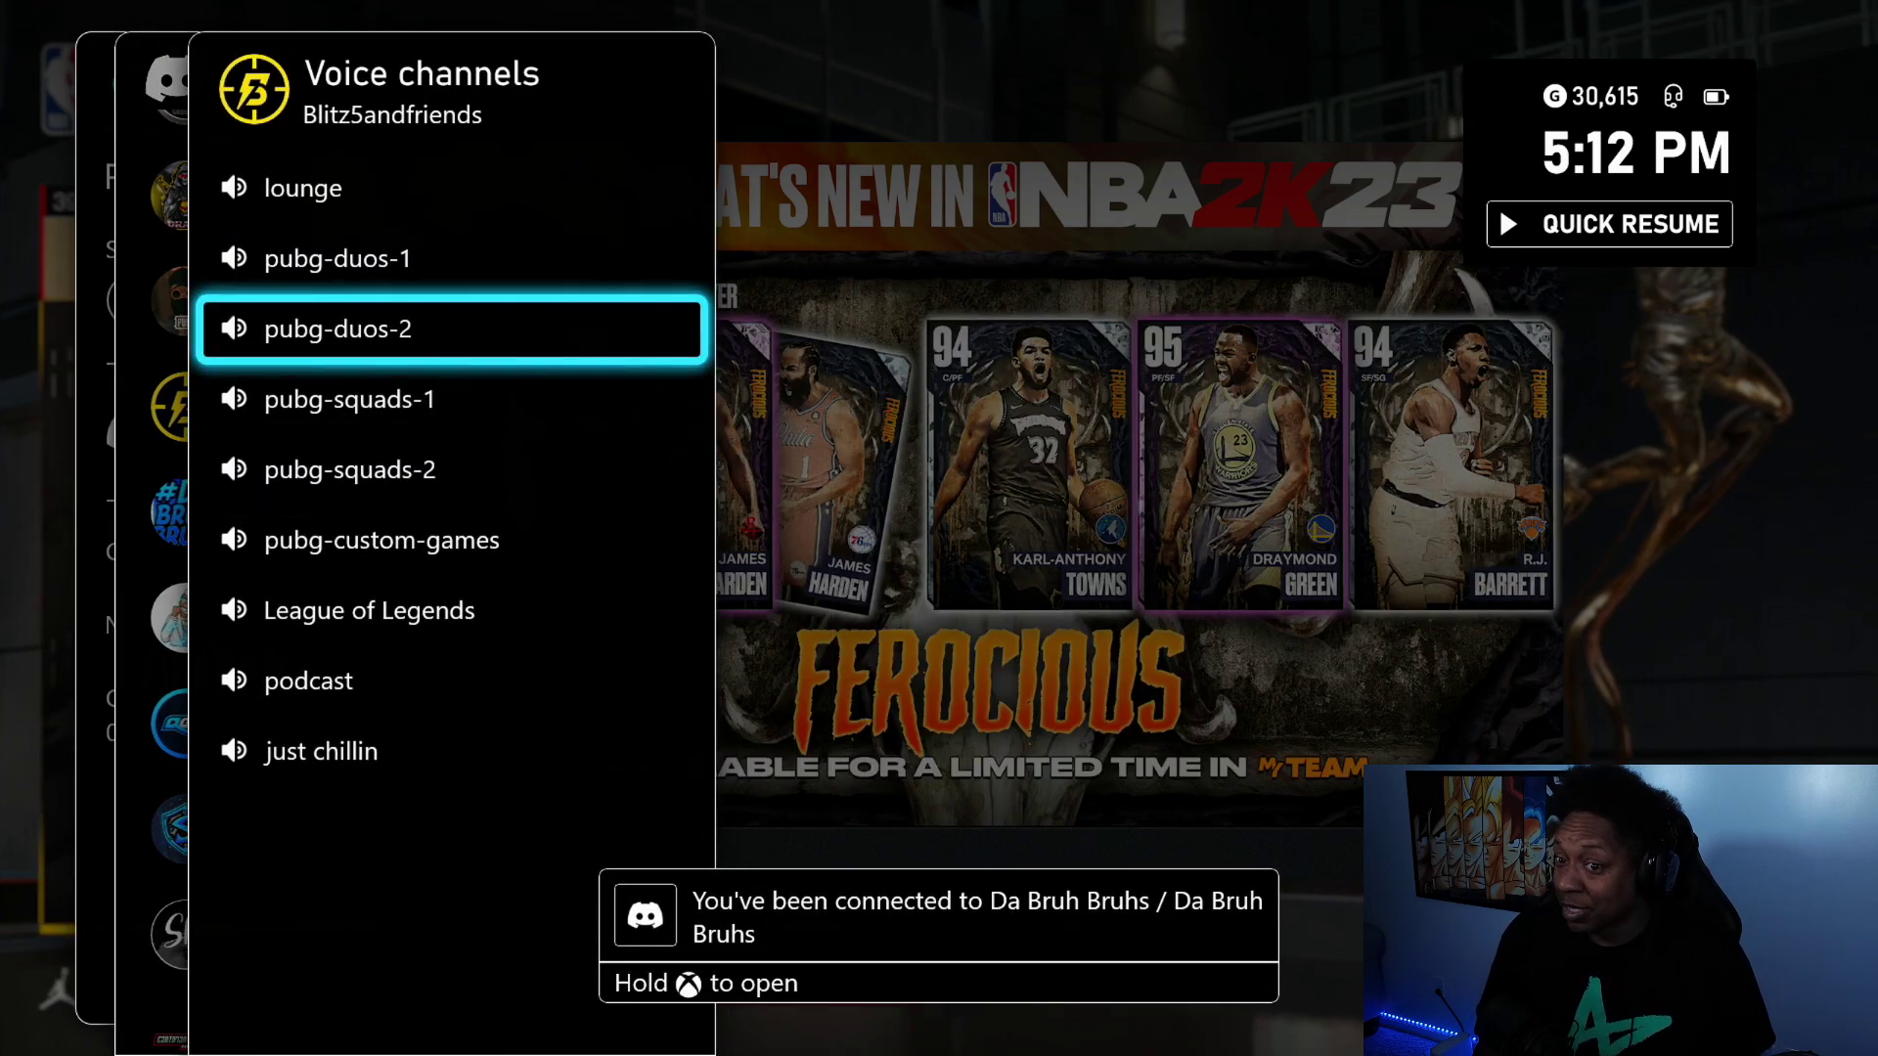
pyautogui.press('Up')
pyautogui.press('Return')
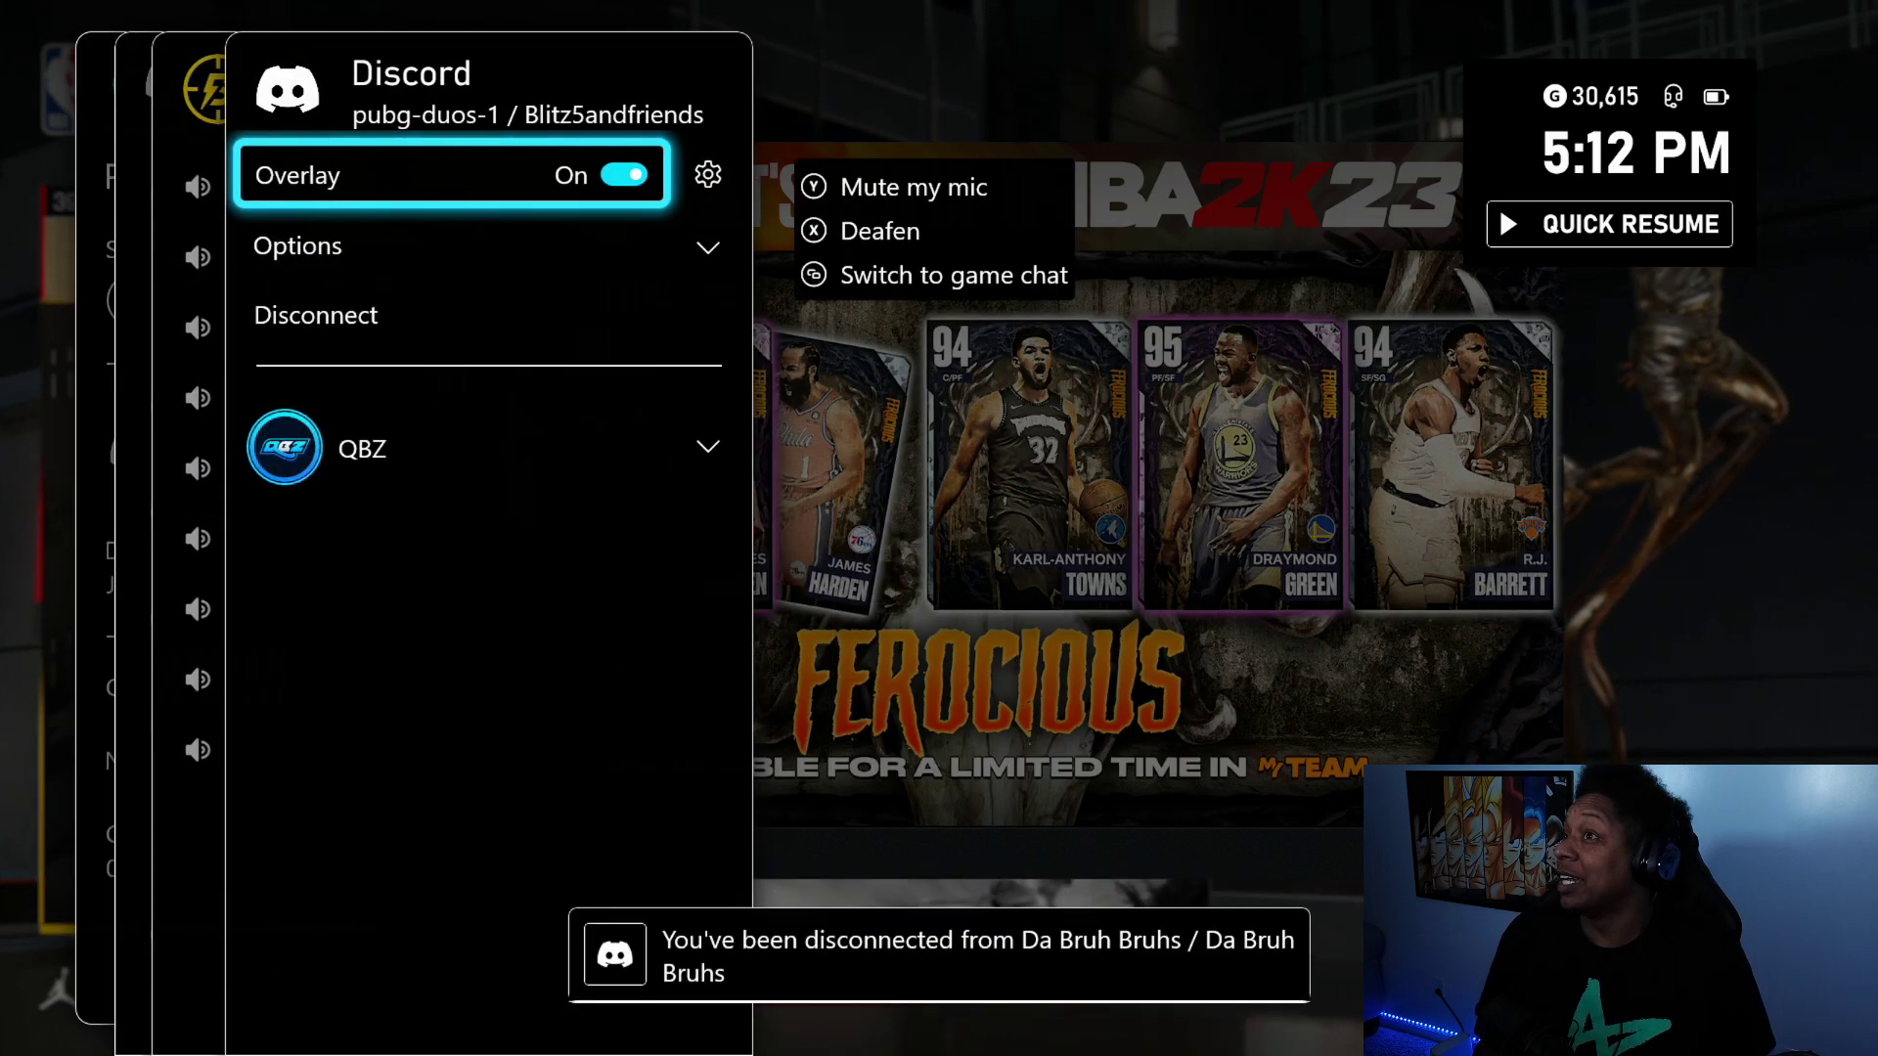
pyautogui.press('Down')
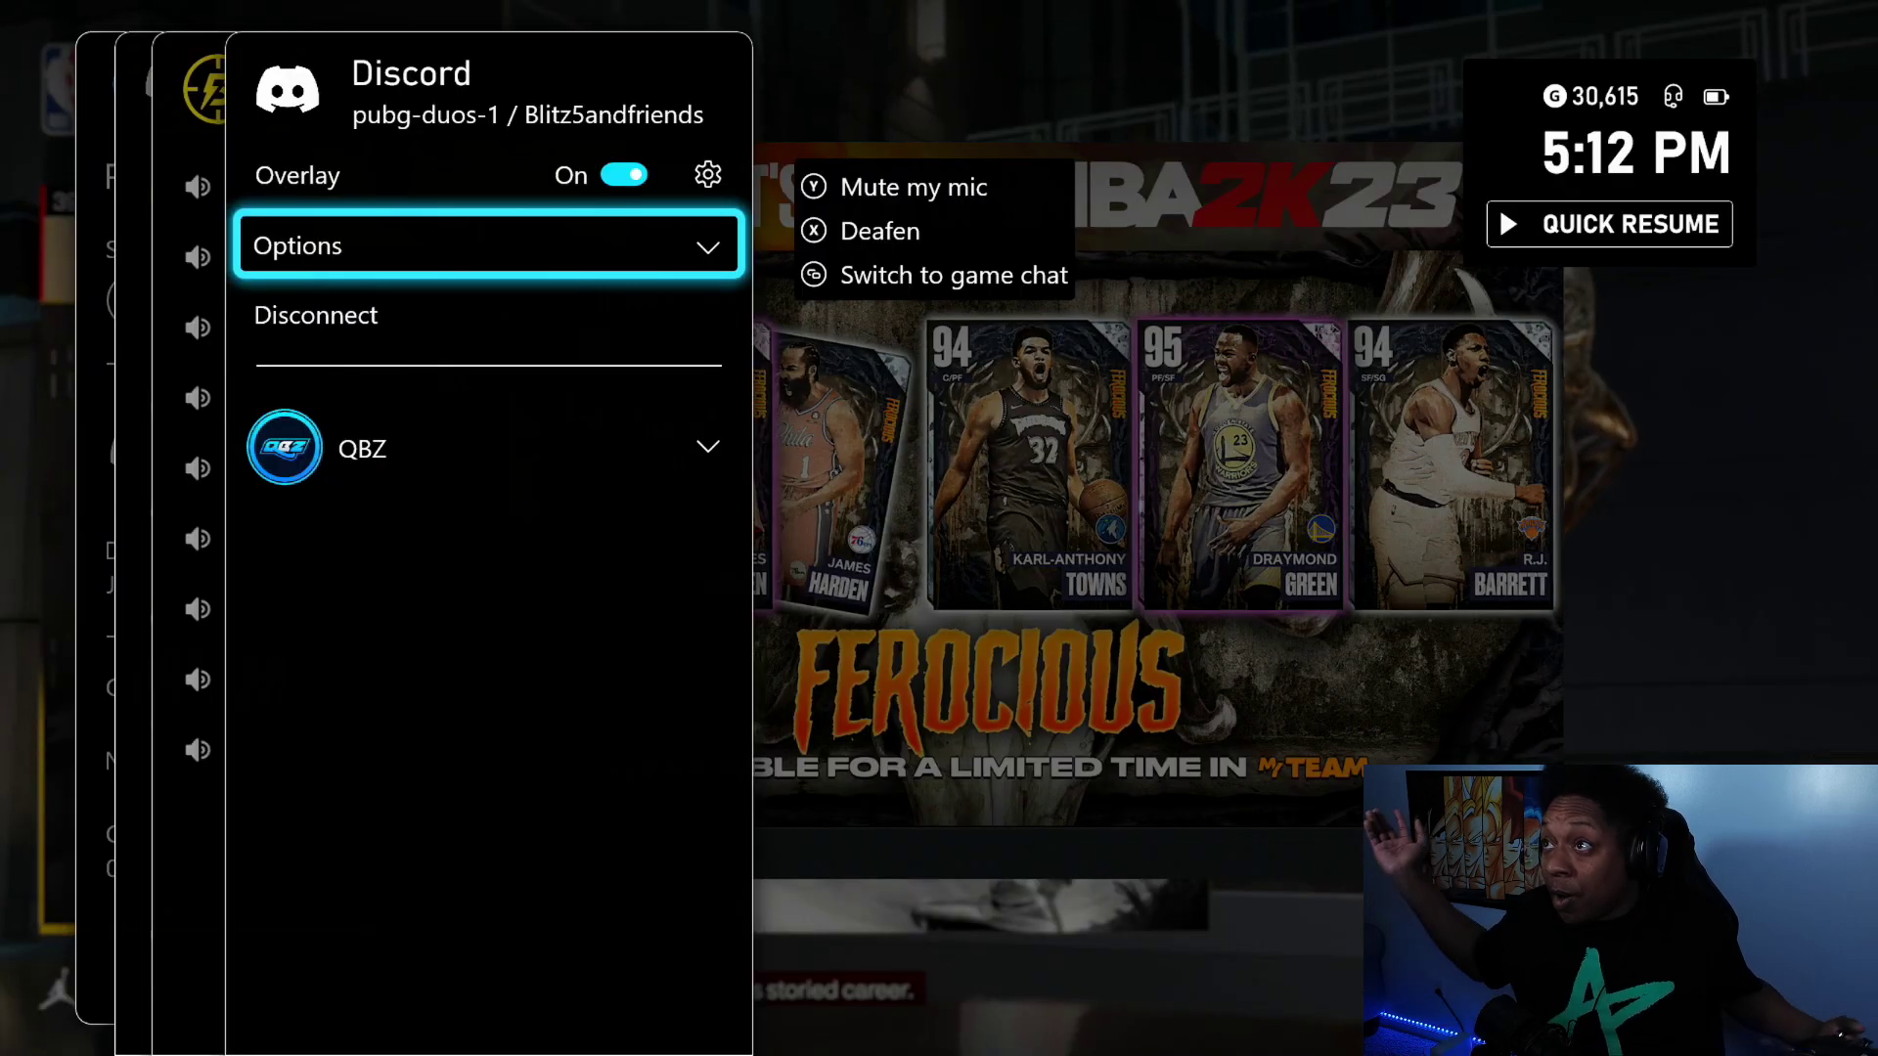
# - Leave the pubg-duos-1 call, exit Voice channels and Servers, and close the guide
pyautogui.press('Return')
pyautogui.press('Escape')
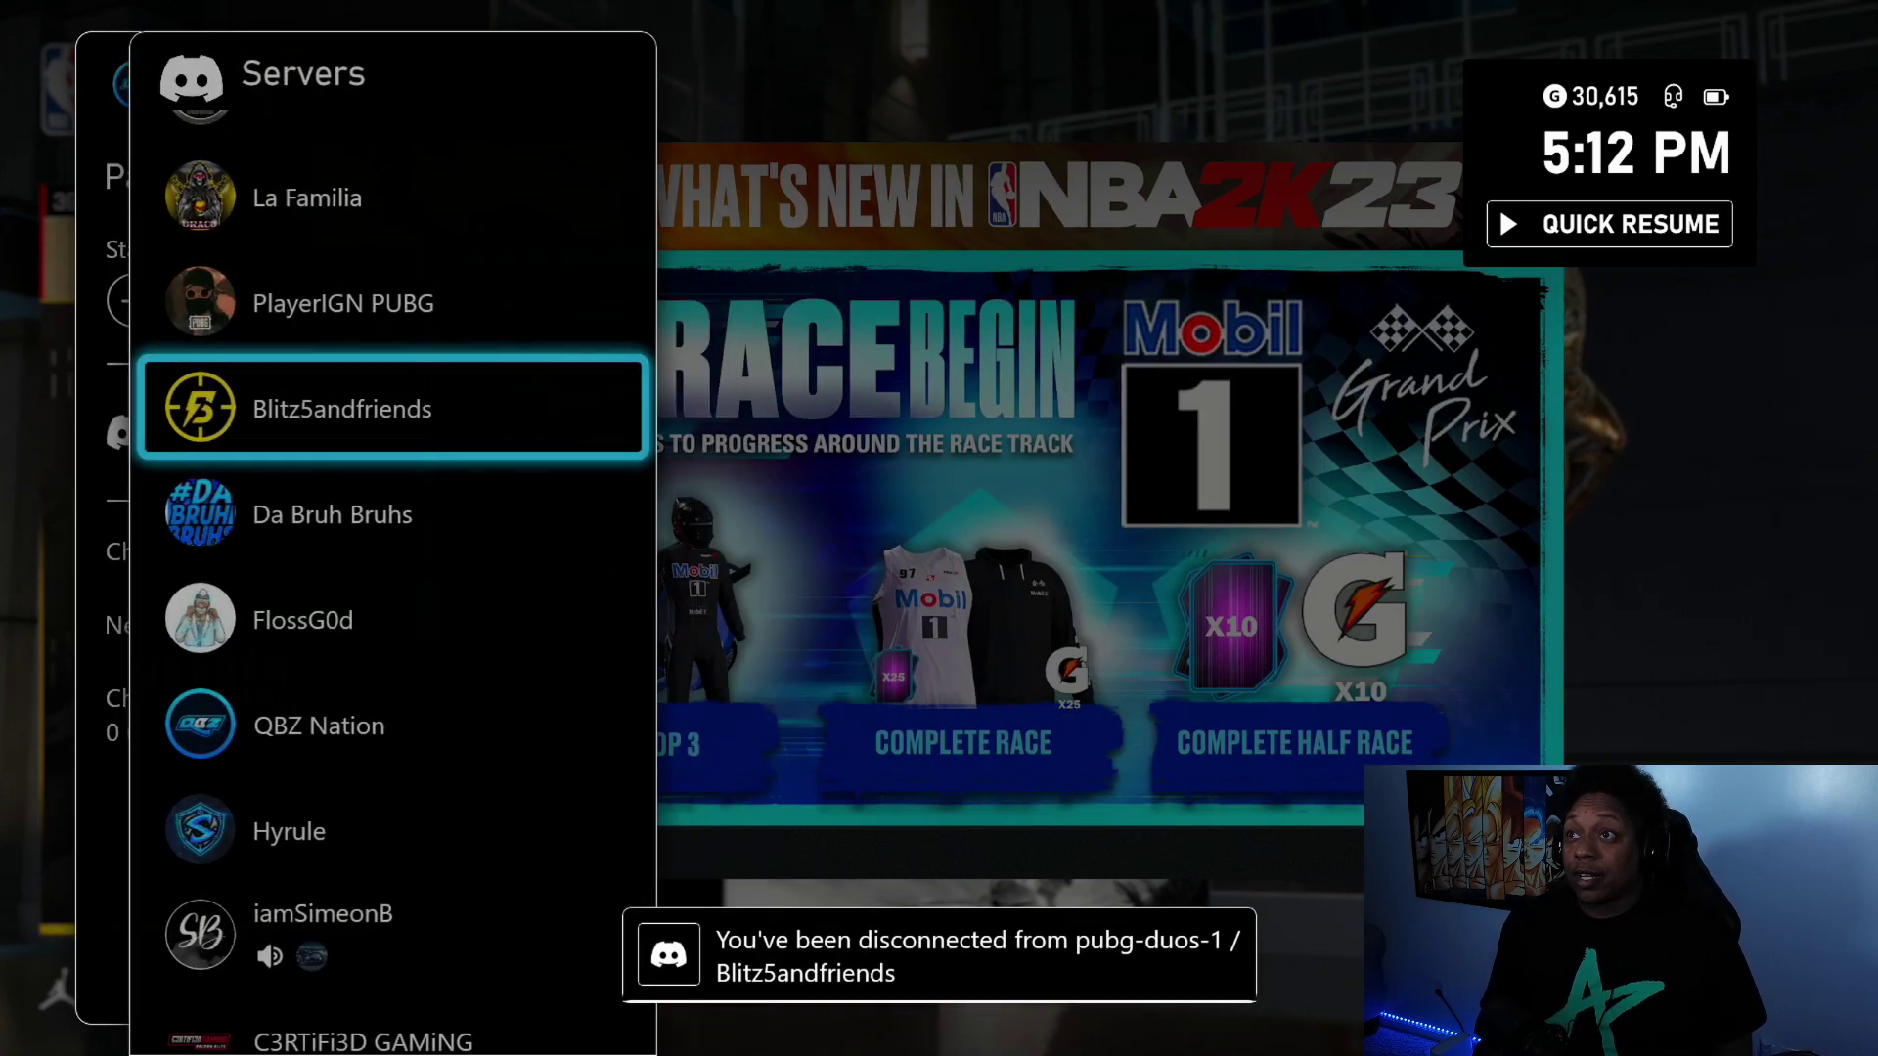
pyautogui.press('Escape')
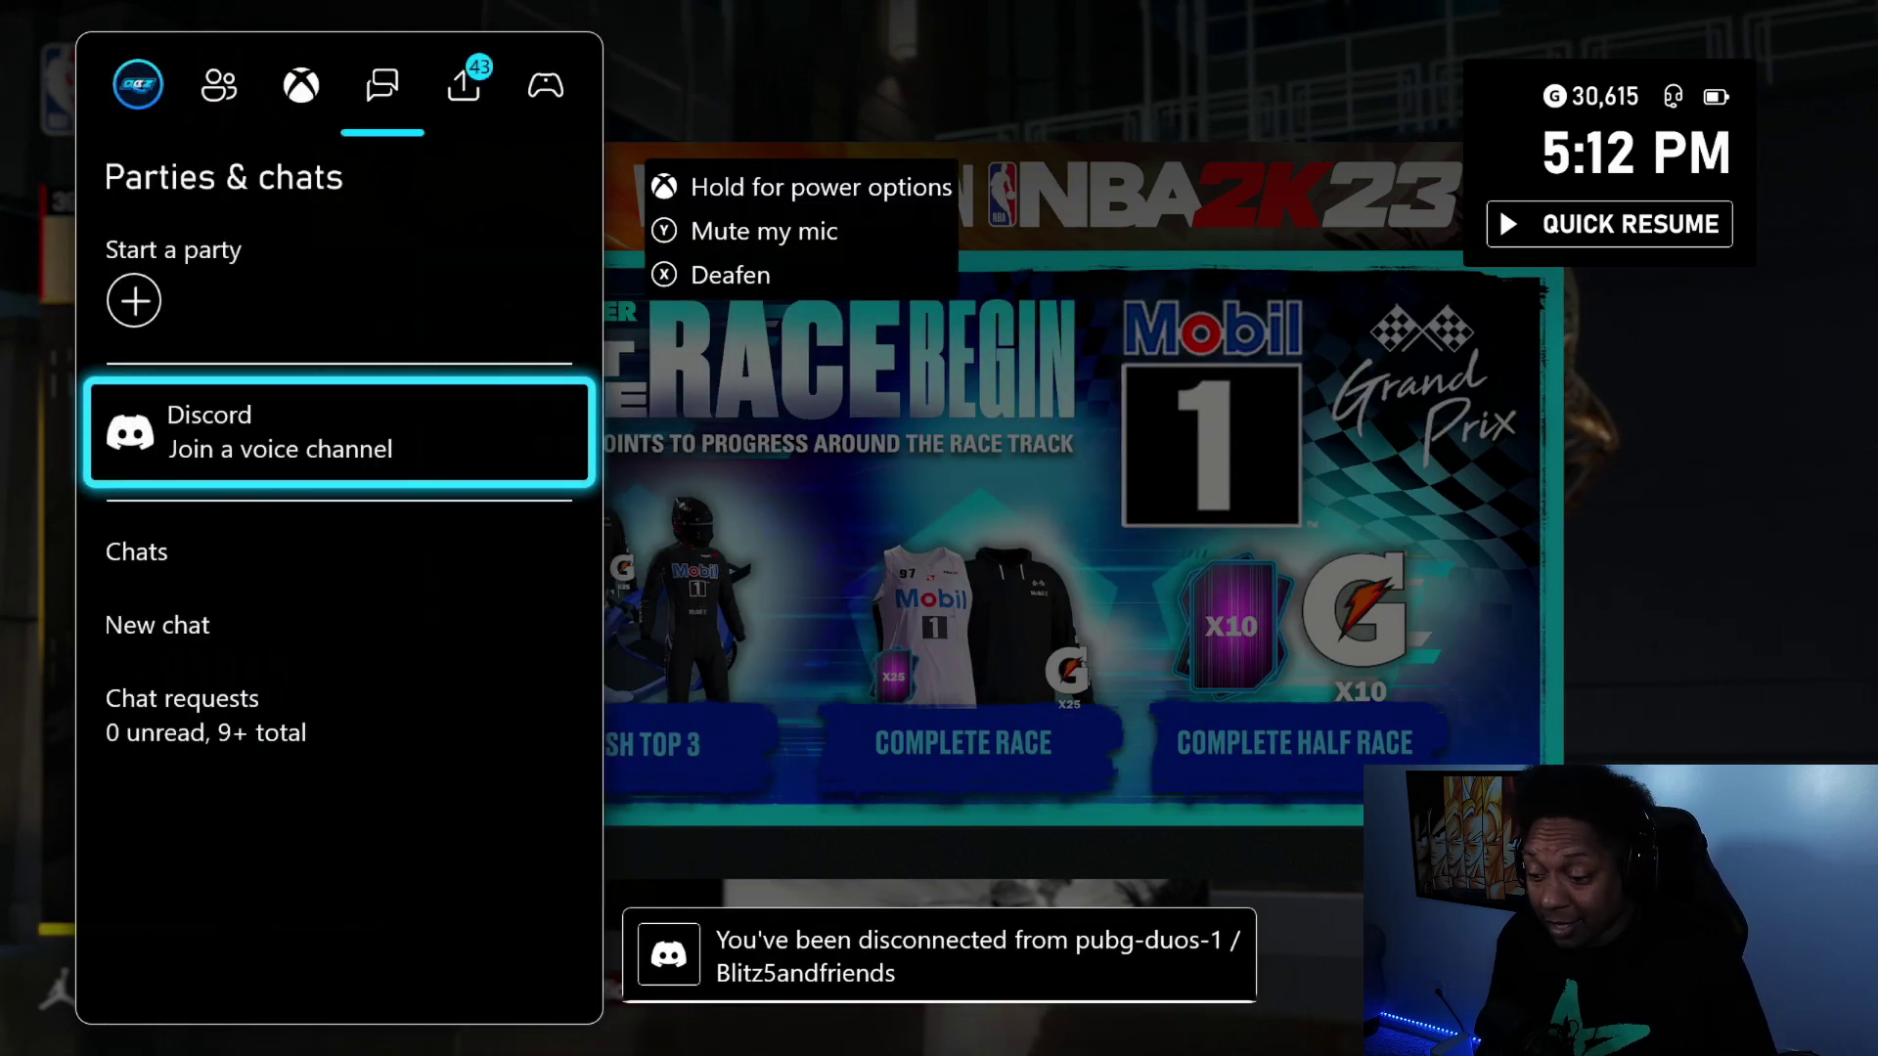
pyautogui.press('Escape')
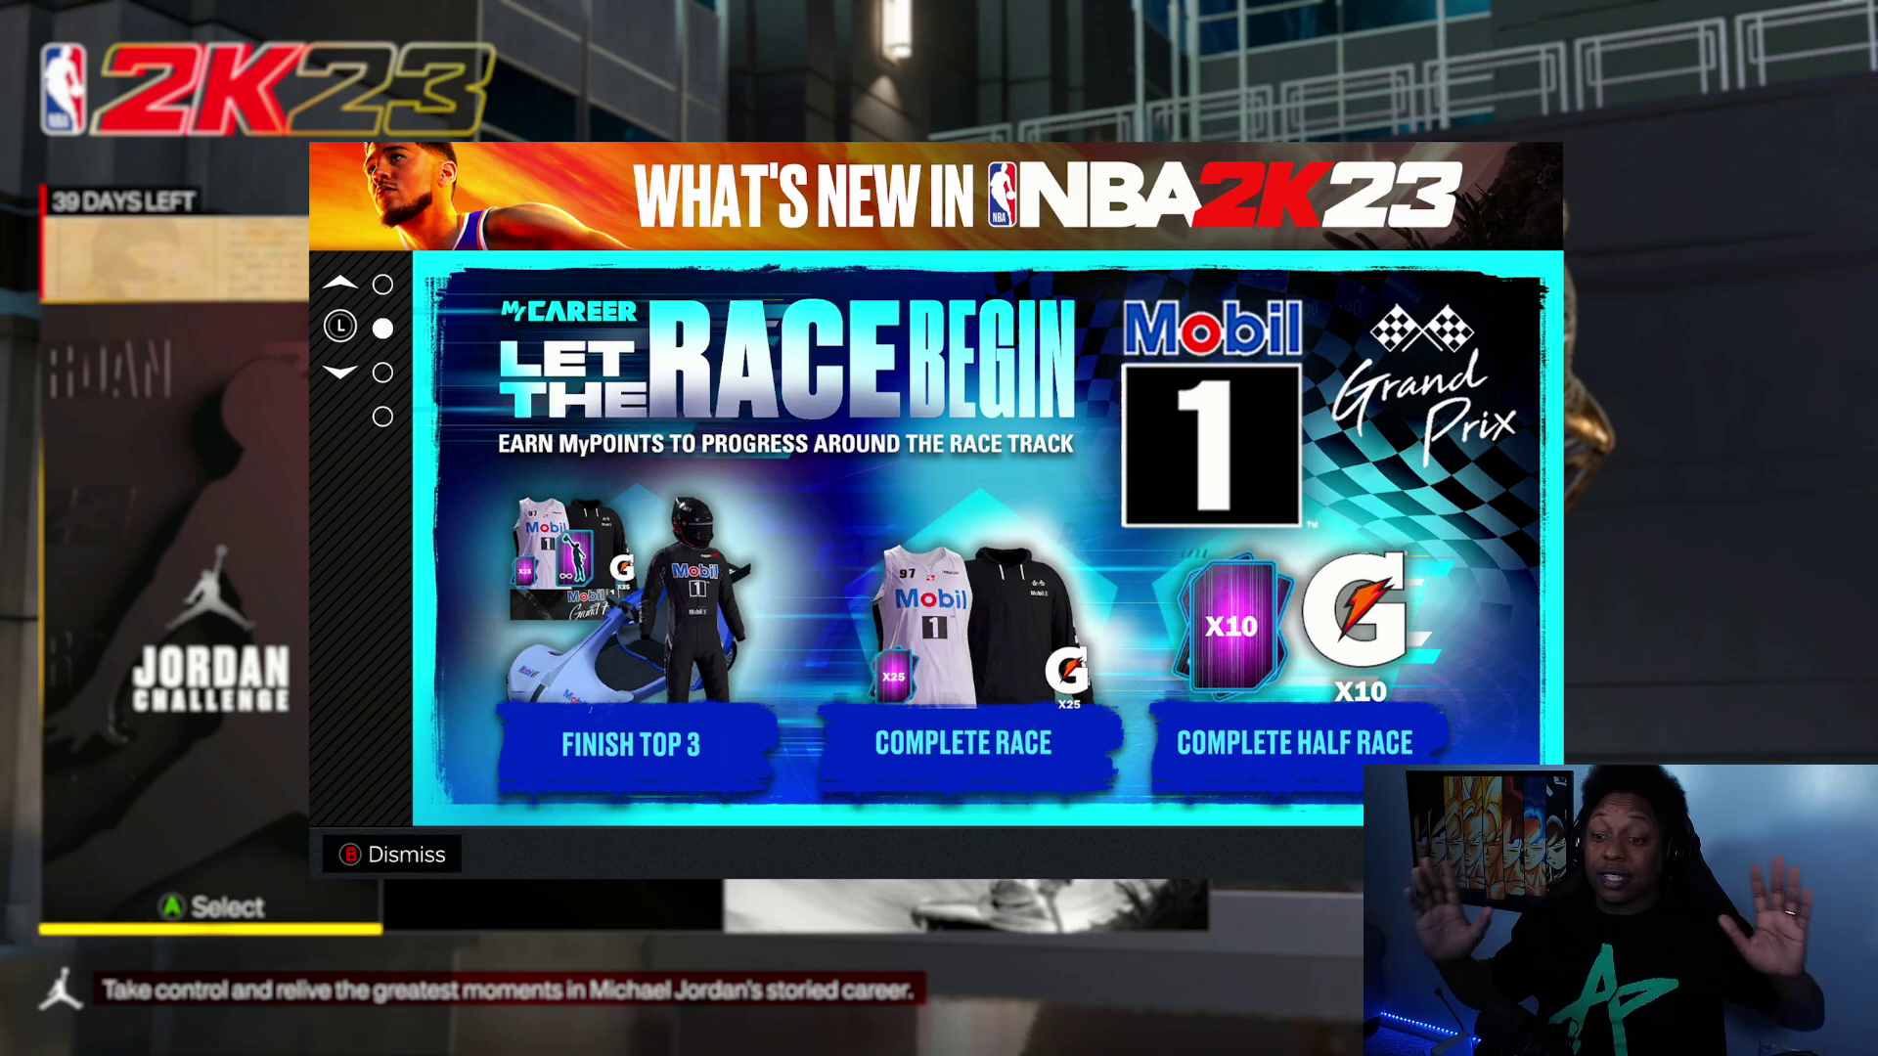